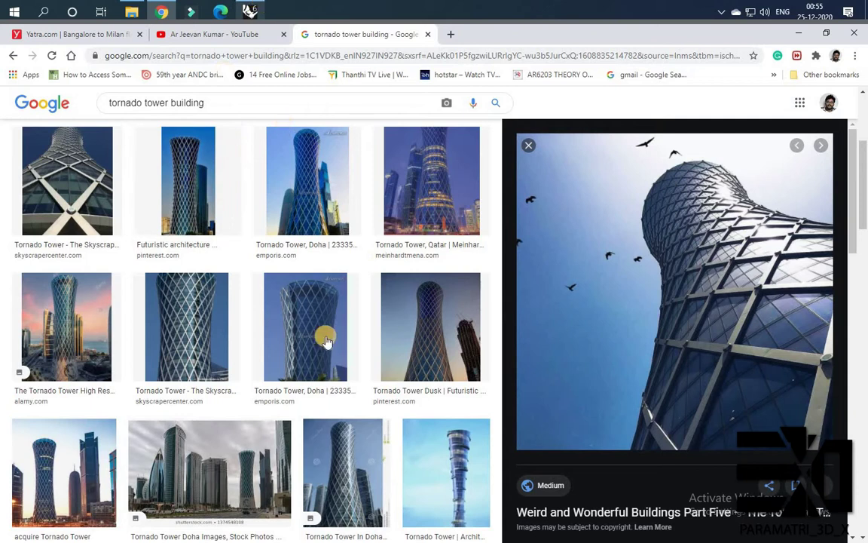
pyautogui.scroll(-2, 369, 396)
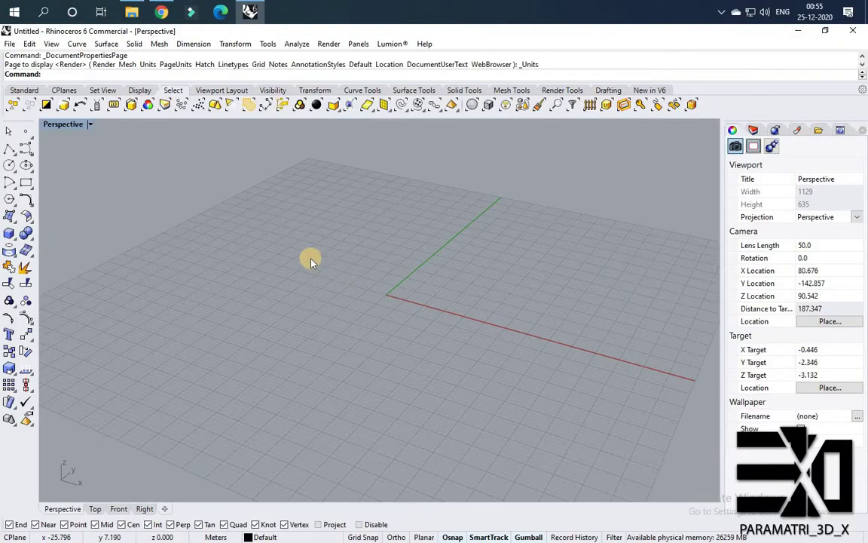
# - Switch to Rhinoceros, check that the document's model units are Meters, and accept the settings
pyautogui.write('its')
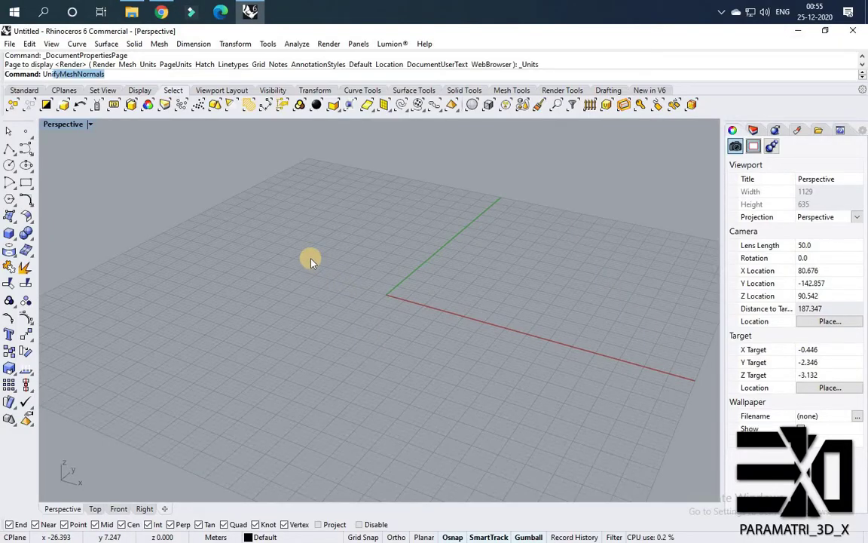
pyautogui.press('Return')
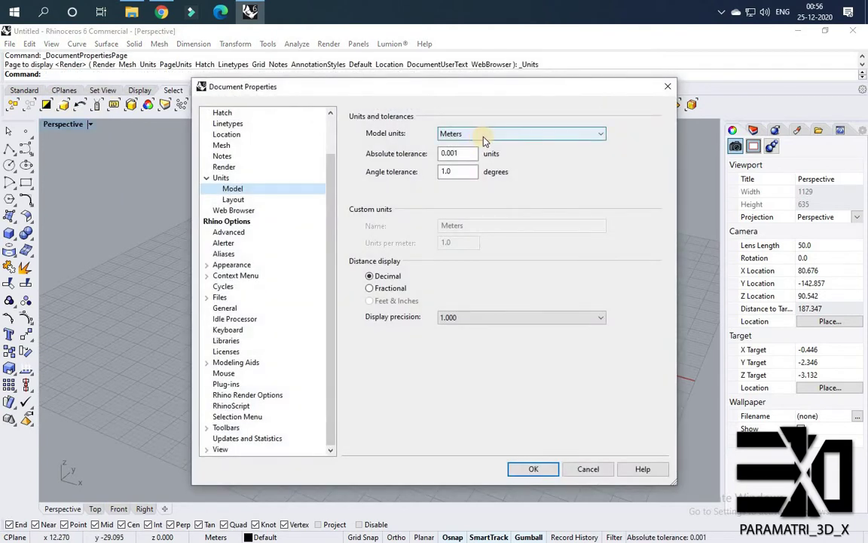
pyautogui.click(535, 469)
# - Draw a vertical line 60 m high starting at the origin (0,0)
pyautogui.scroll(2, 354, 300)
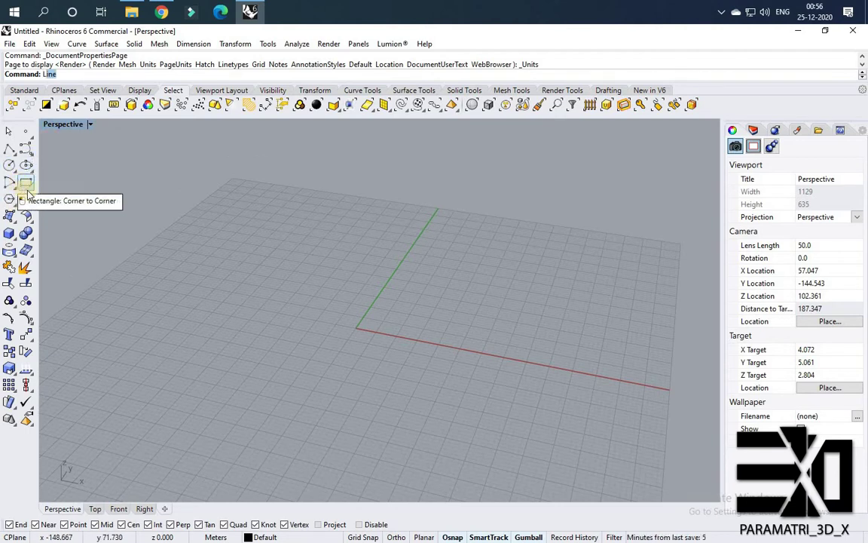
pyautogui.write('Line')
pyautogui.press('Return')
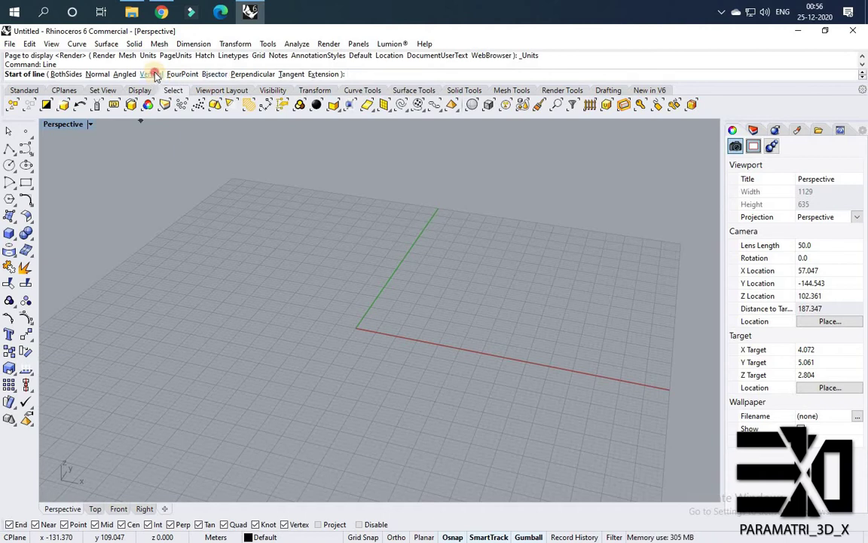
pyautogui.click(154, 74)
pyautogui.scroll(2, 355, 326)
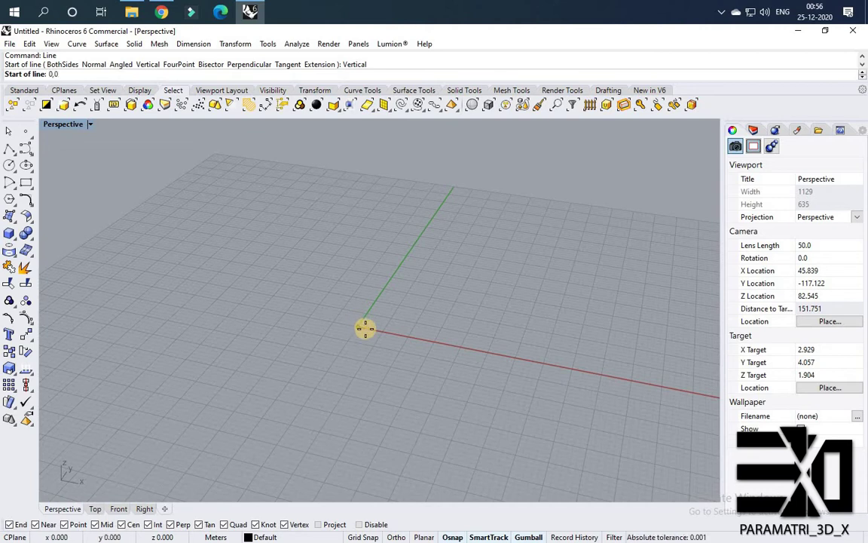
pyautogui.press('Return')
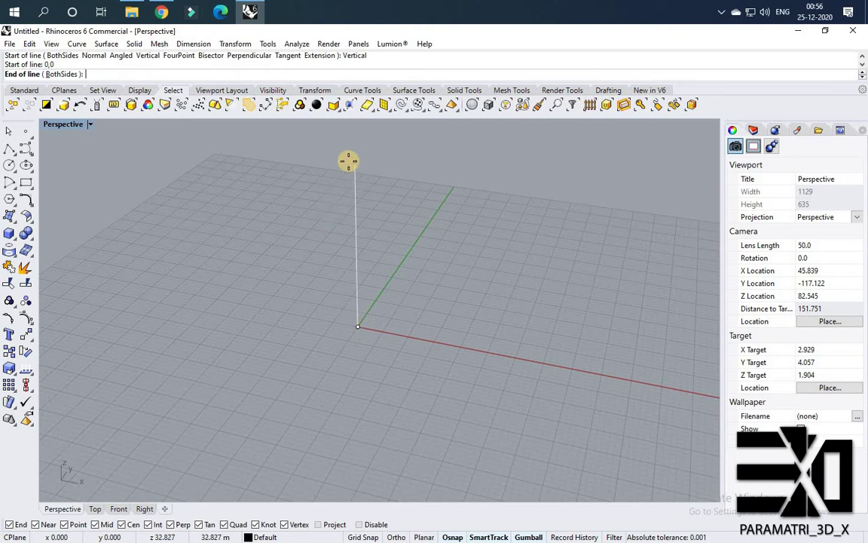
pyautogui.write('60')
pyautogui.press('Return')
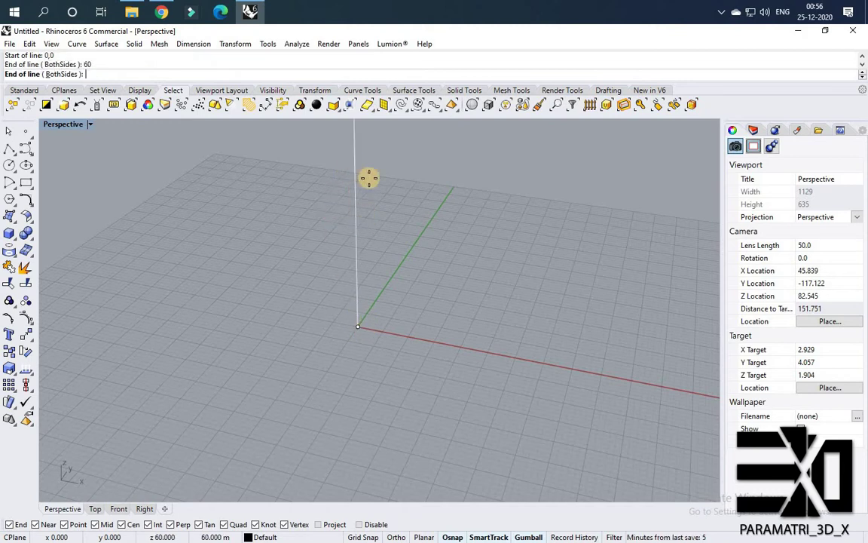
pyautogui.scroll(-3, 380, 226)
pyautogui.scroll(-6, 389, 193)
pyautogui.scroll(4, 377, 200)
pyautogui.click(370, 196)
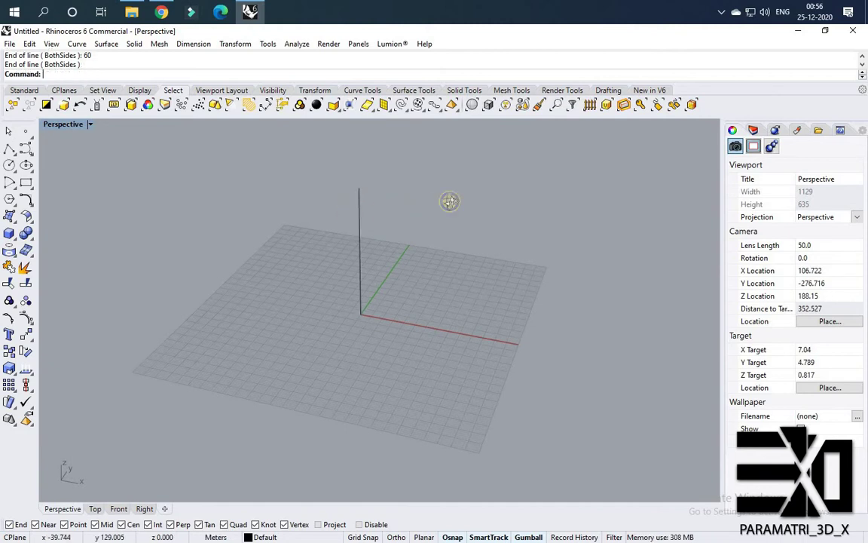
# - Draw a 10 m line from the base of the vertical line along the negative X direction
pyautogui.moveTo(450, 202); pyautogui.dragTo(376, 211, button='right')
pyautogui.scroll(2, 376, 211)
pyautogui.write('Line')
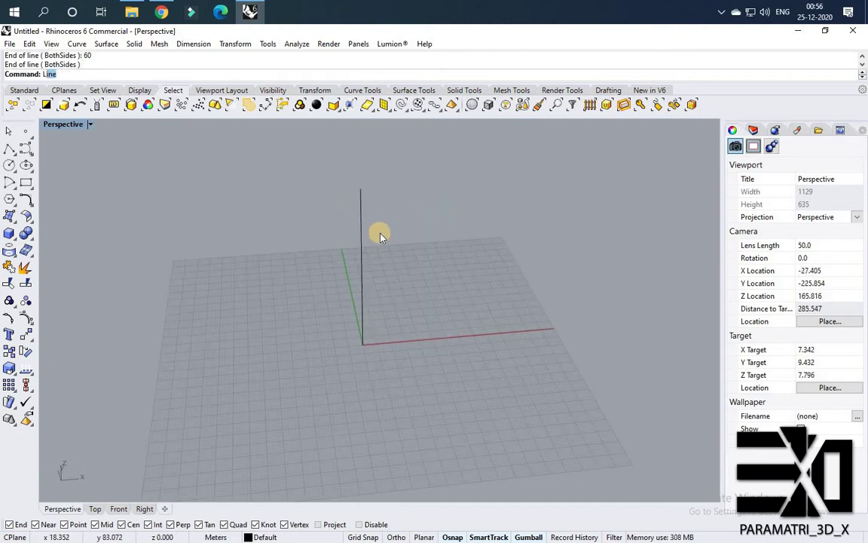
pyautogui.press('Return')
pyautogui.scroll(2, 360, 344)
pyautogui.click(363, 344)
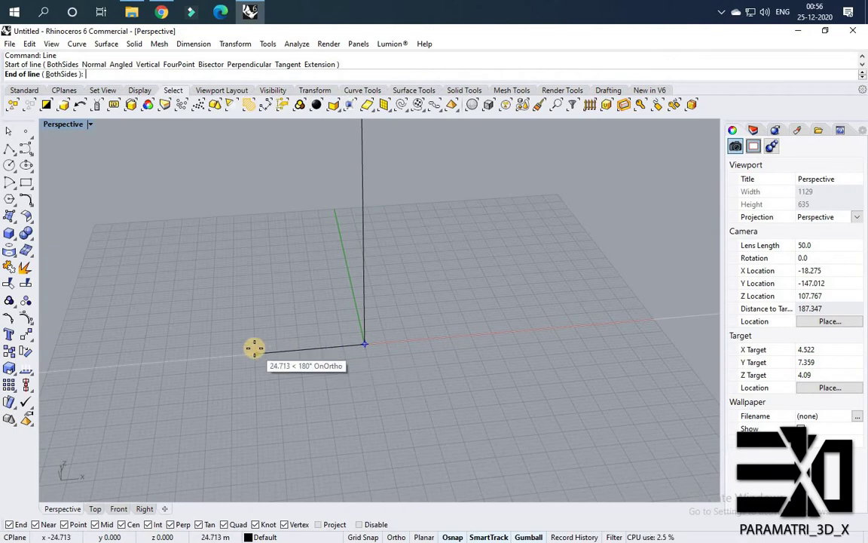
pyautogui.write('10')
pyautogui.press('Return')
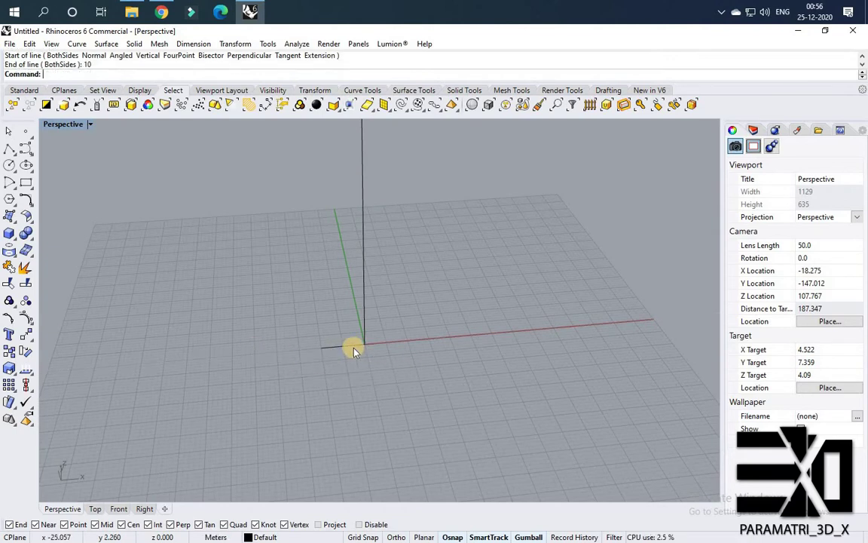
# - Copy the 10 m line from the base of the vertical line to its top end
pyautogui.click(350, 348)
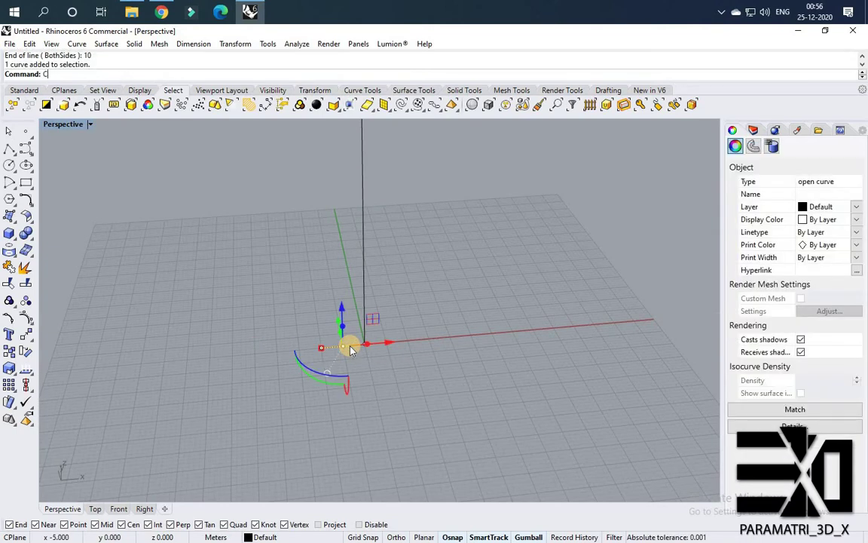
pyautogui.press('Return')
pyautogui.click(364, 343)
pyautogui.scroll(-4, 356, 204)
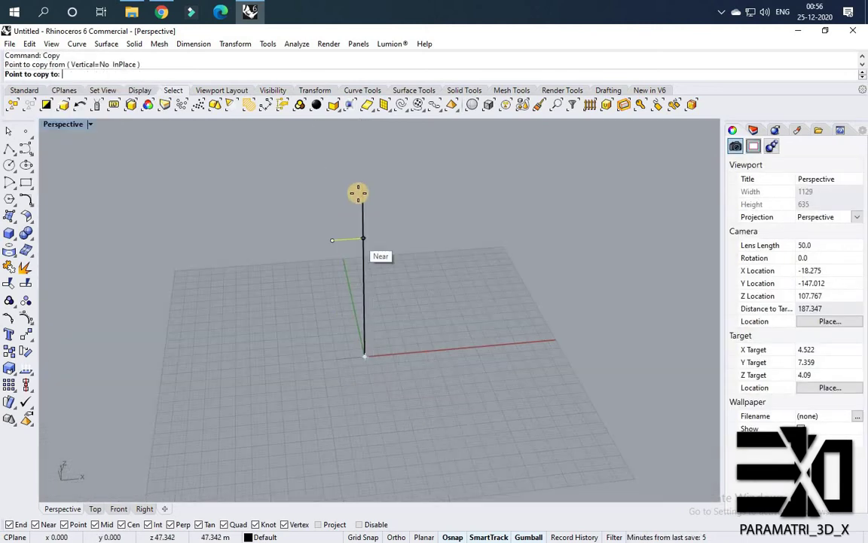
pyautogui.click(362, 215)
pyautogui.rightClick(378, 310)
pyautogui.click(346, 300)
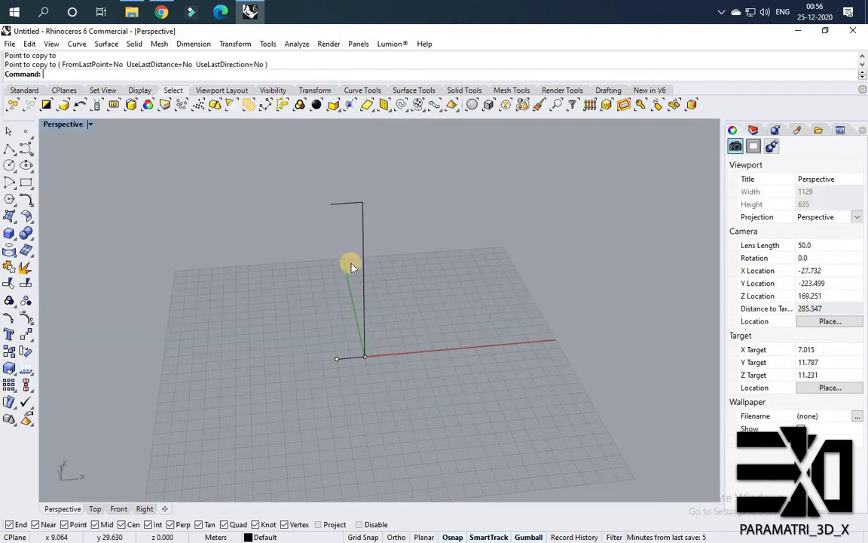
# - In the Front view, draw an arc between the outer ends of both 10 m lines, bowed inward to about 5.7 m from the vertical line at mid-height
pyautogui.moveTo(350, 264); pyautogui.dragTo(305, 249, button='right')
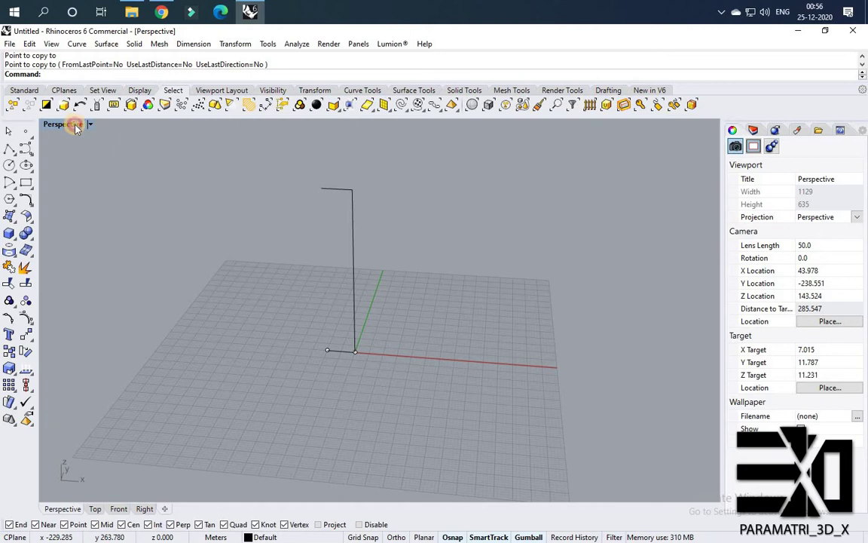
pyautogui.doubleClick(72, 124)
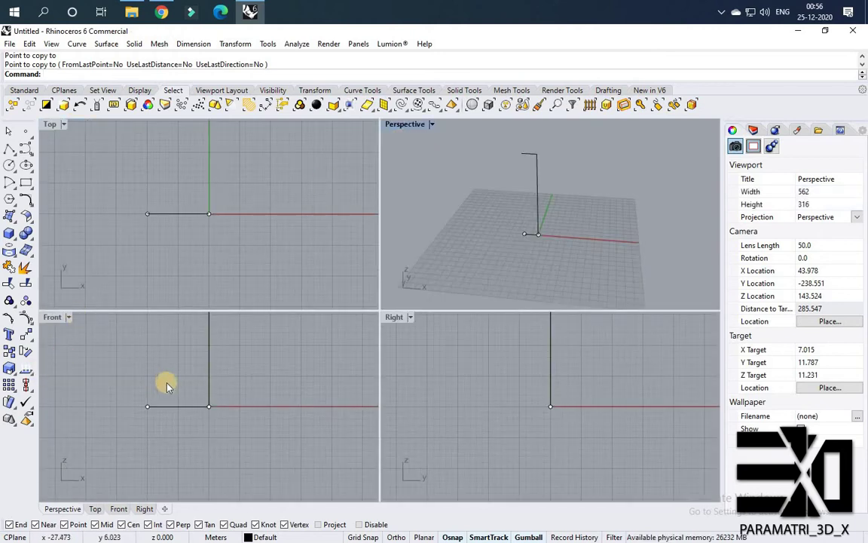
pyautogui.scroll(3, 196, 410)
pyautogui.scroll(2, 183, 330)
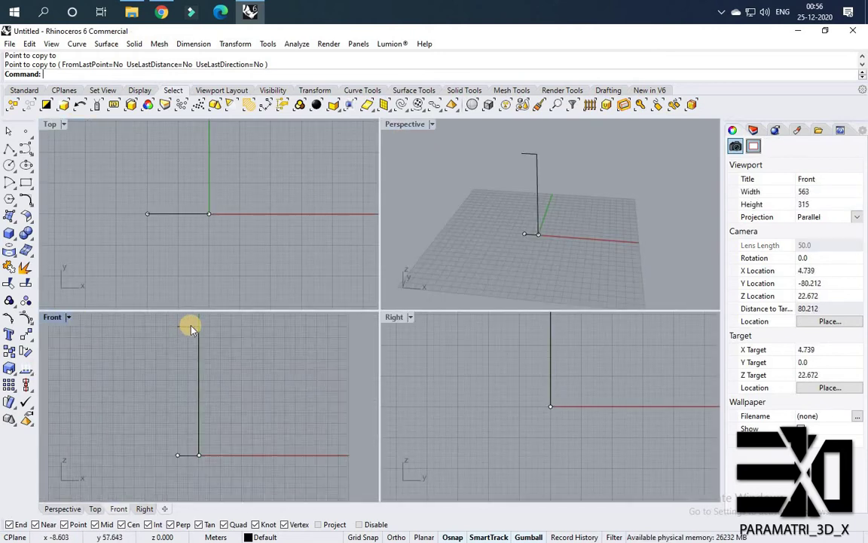
pyautogui.scroll(-1, 202, 355)
pyautogui.scroll(1, 193, 437)
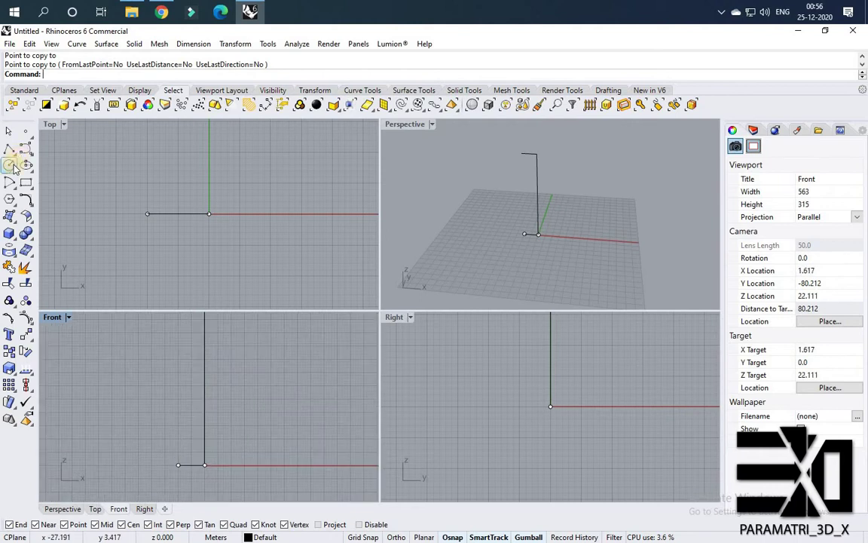
pyautogui.click(36, 190)
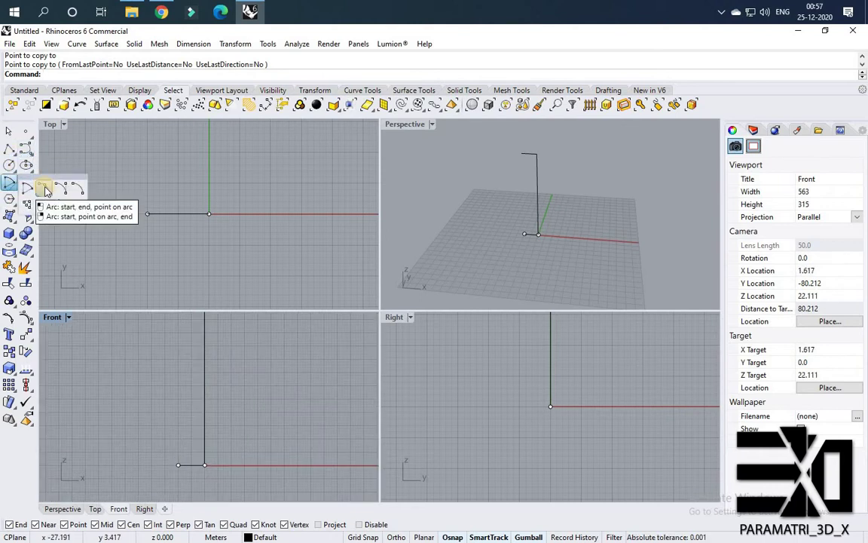
pyautogui.click(44, 188)
pyautogui.scroll(-2, 190, 395)
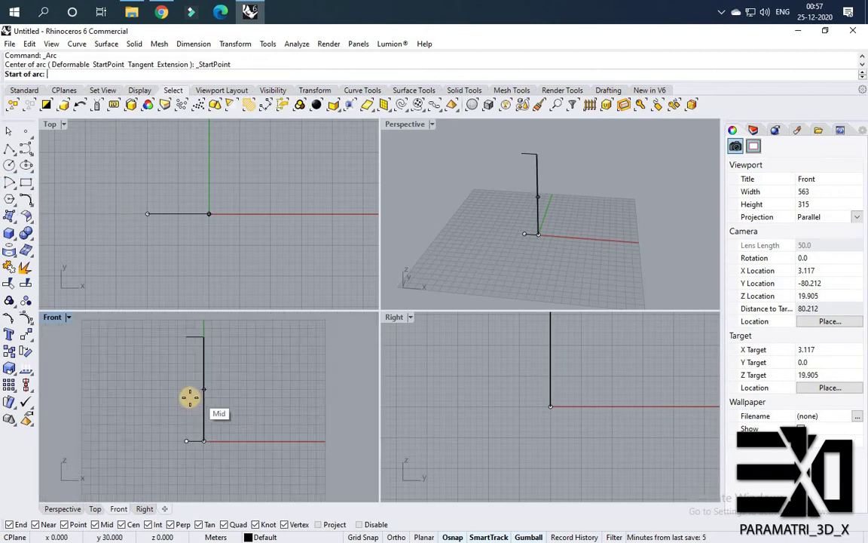
pyautogui.scroll(1, 181, 324)
pyautogui.click(180, 322)
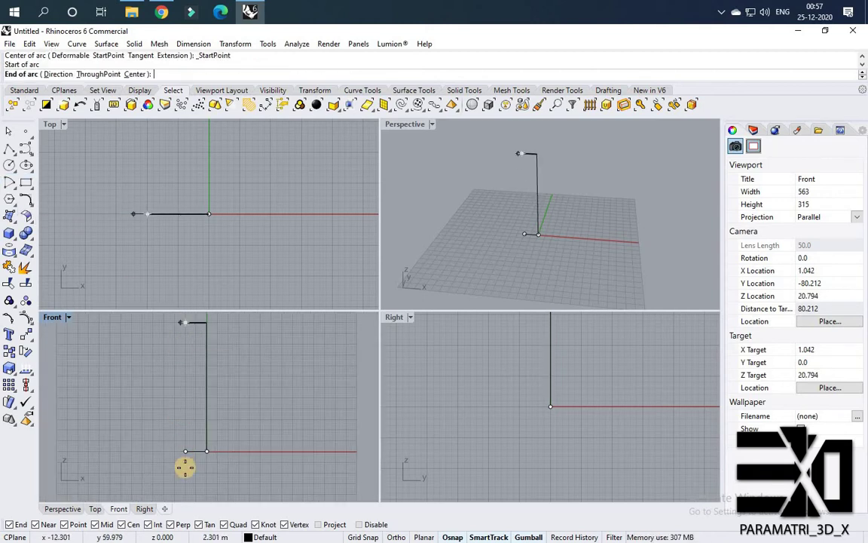
pyautogui.scroll(2, 184, 448)
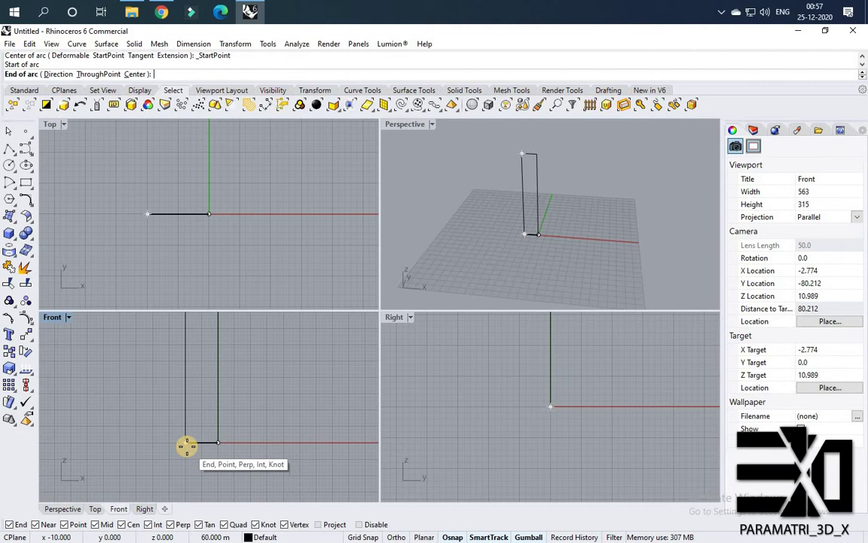
pyautogui.click(187, 445)
pyautogui.scroll(-2, 190, 359)
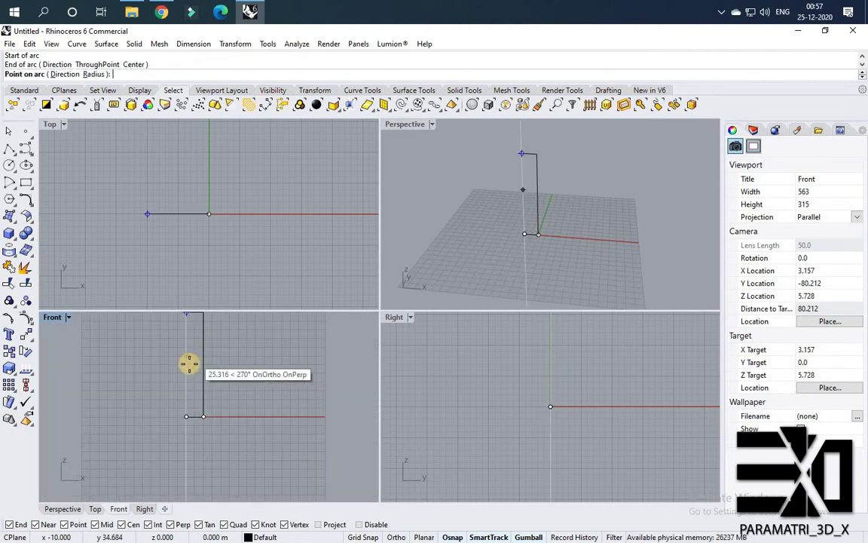
pyautogui.click(398, 537)
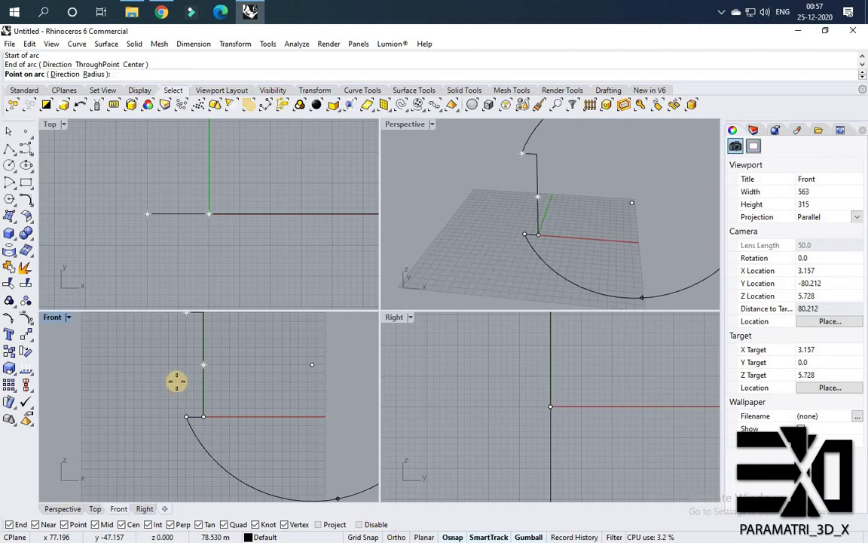
pyautogui.scroll(5, 195, 348)
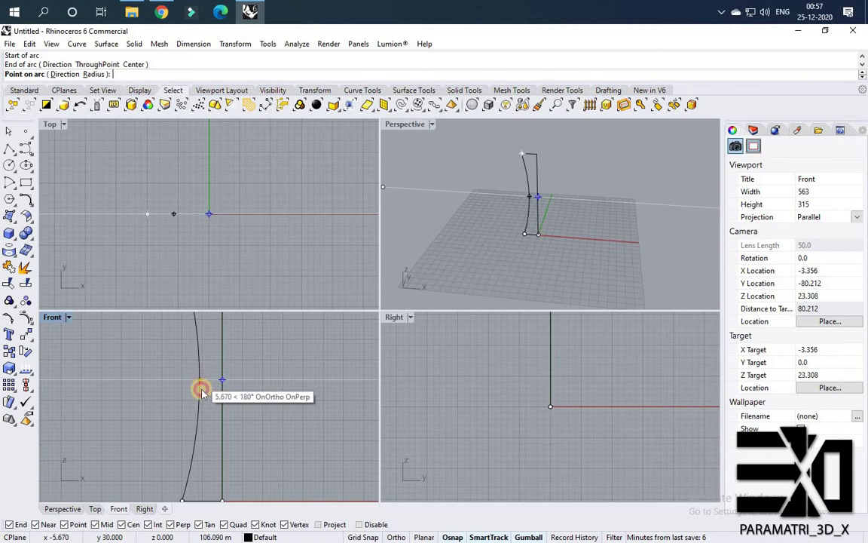
pyautogui.click(199, 379)
pyautogui.scroll(-3, 192, 371)
pyautogui.scroll(2, 191, 354)
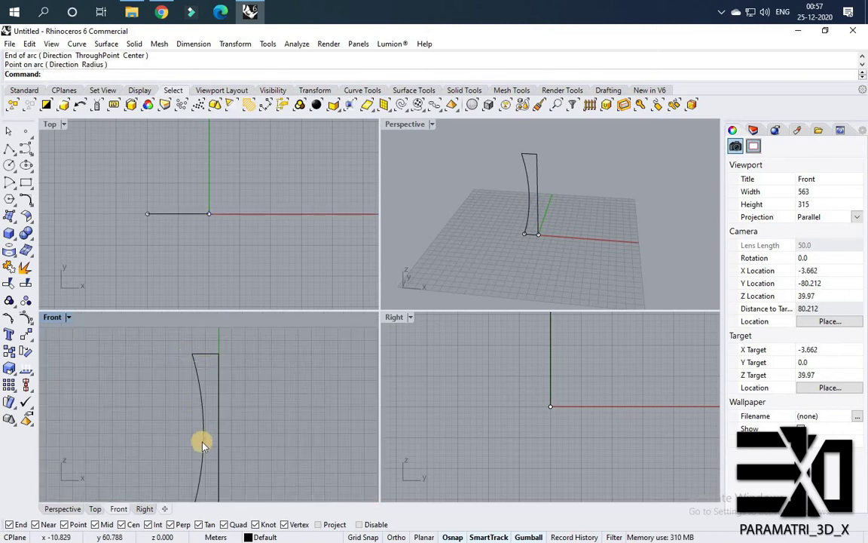
pyautogui.scroll(1, 198, 425)
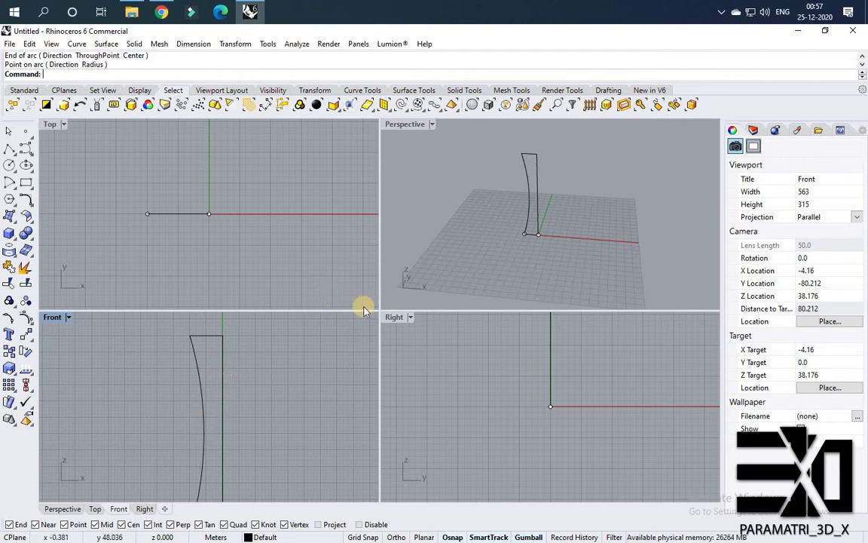
# - Maximize the Perspective viewport with the whole profile in view
pyautogui.scroll(2, 525, 166)
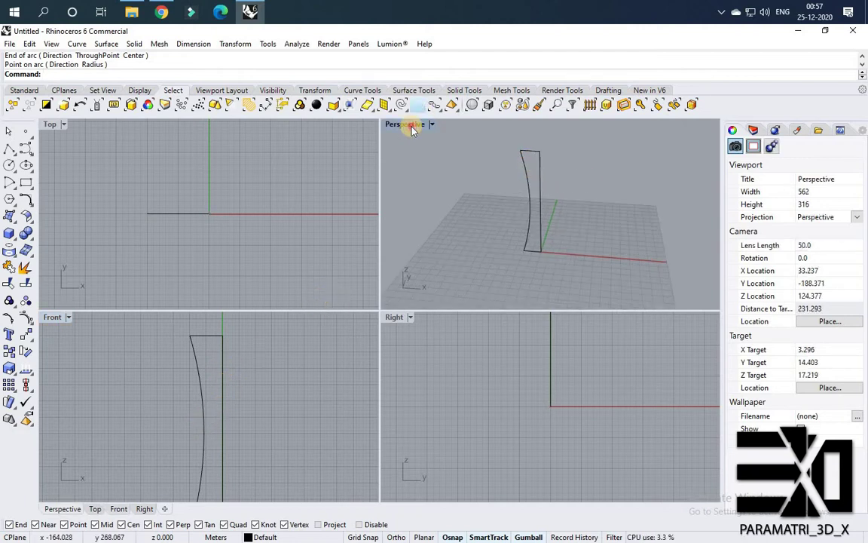
pyautogui.doubleClick(415, 125)
pyautogui.scroll(-3, 514, 275)
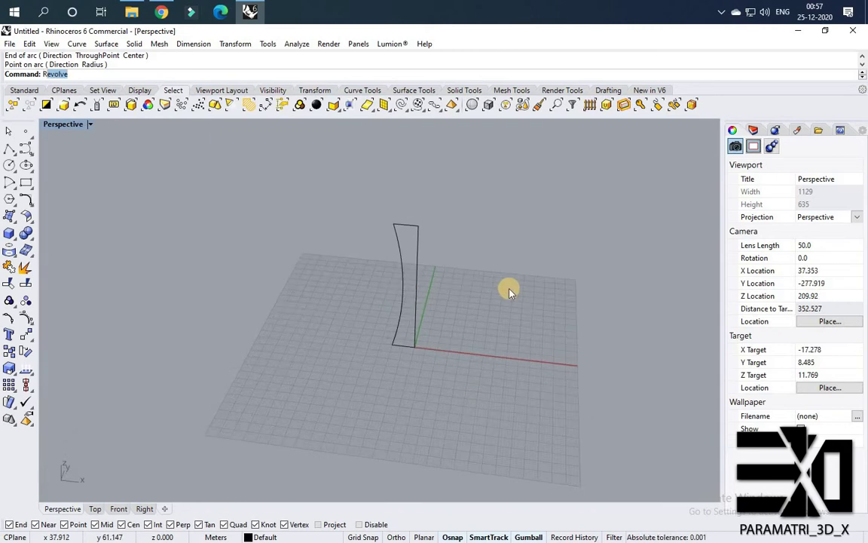
# - Revolve the arc a full circle around the vertical line, with the axis starting at the line's base
pyautogui.press('Return')
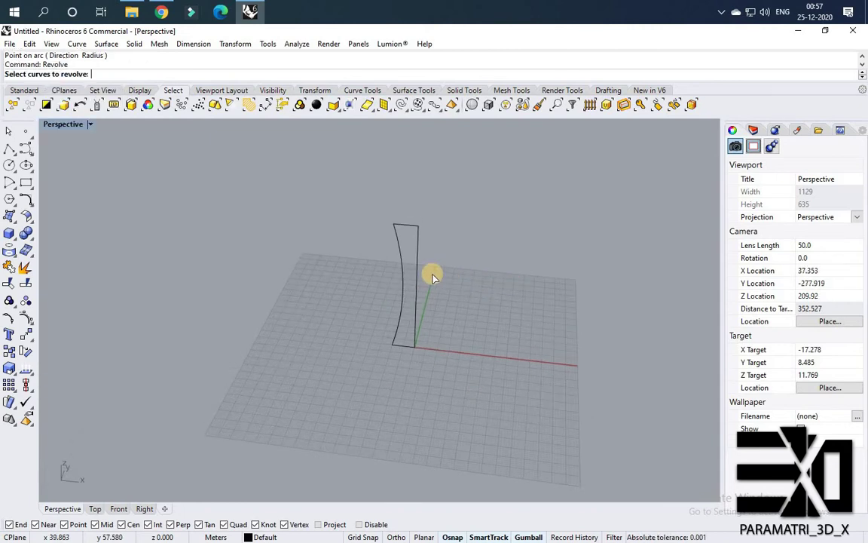
pyautogui.scroll(4, 407, 309)
pyautogui.click(401, 322)
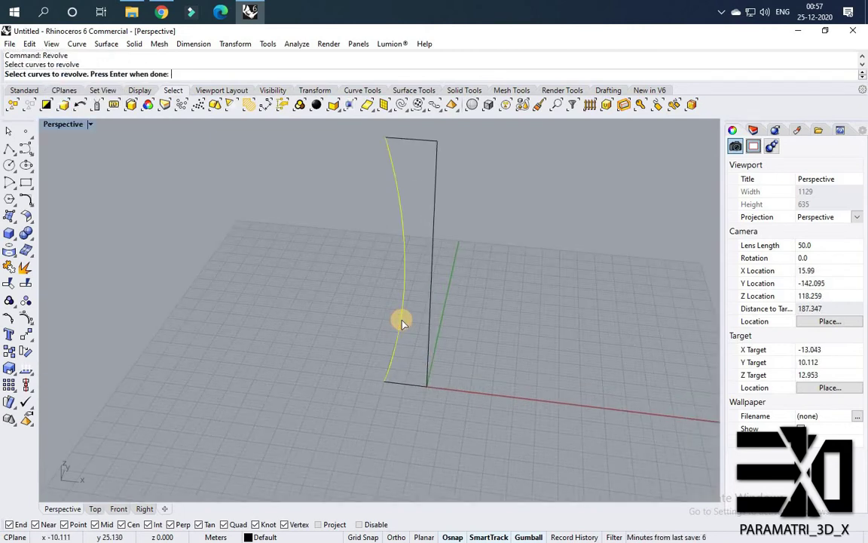
pyautogui.press('Return')
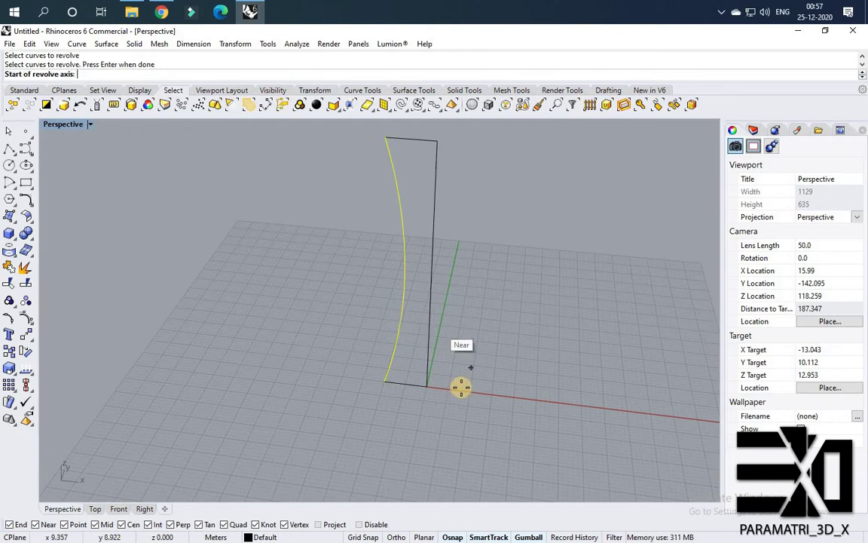
pyautogui.scroll(3, 427, 386)
pyautogui.click(426, 387)
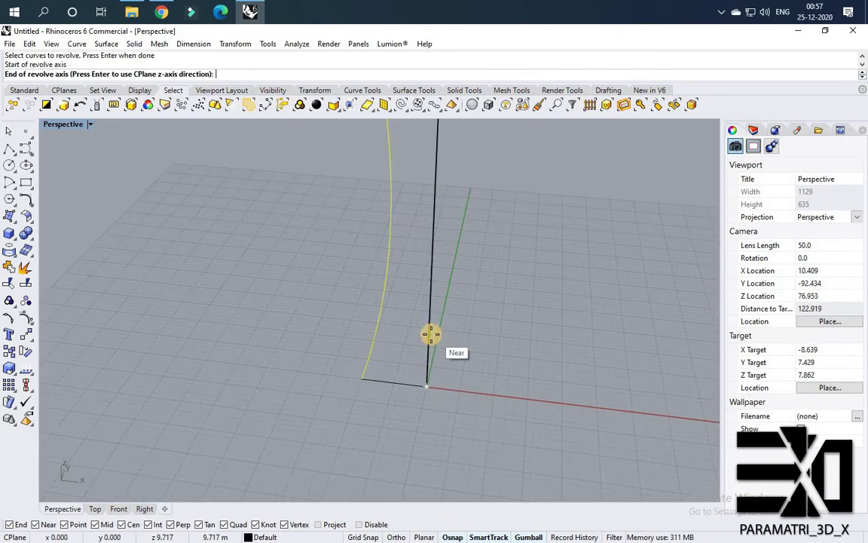
pyautogui.moveTo(417, 328); pyautogui.dragTo(389, 314, button='right')
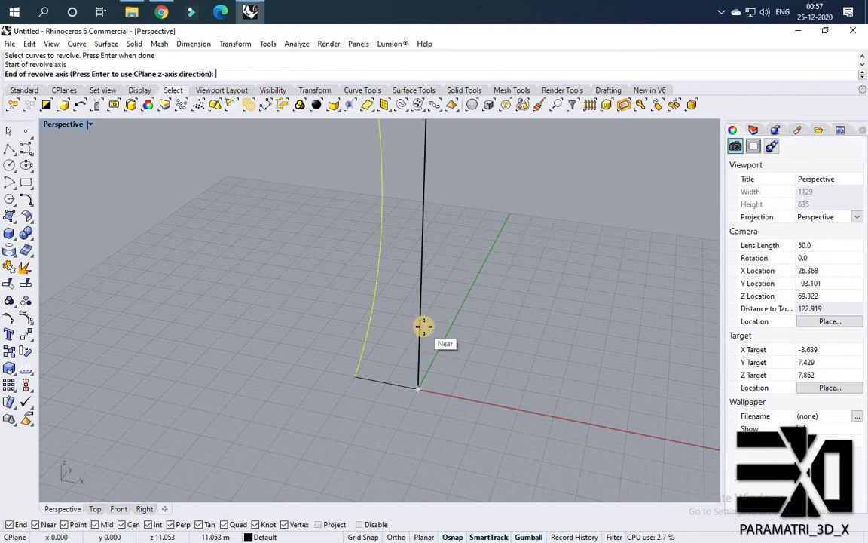
pyautogui.click(420, 326)
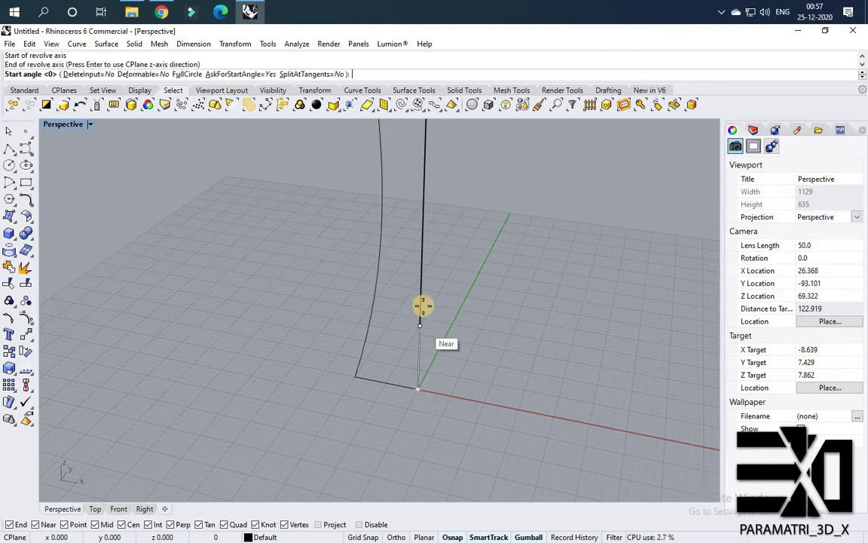
pyautogui.click(187, 75)
pyautogui.scroll(-4, 467, 264)
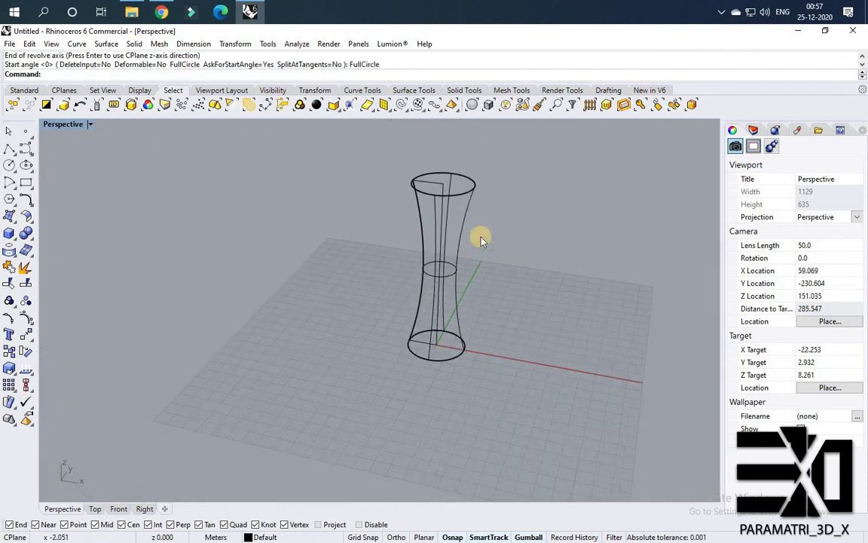
# - Set the Perspective viewport's display mode to Shaded
pyautogui.scroll(5, 461, 230)
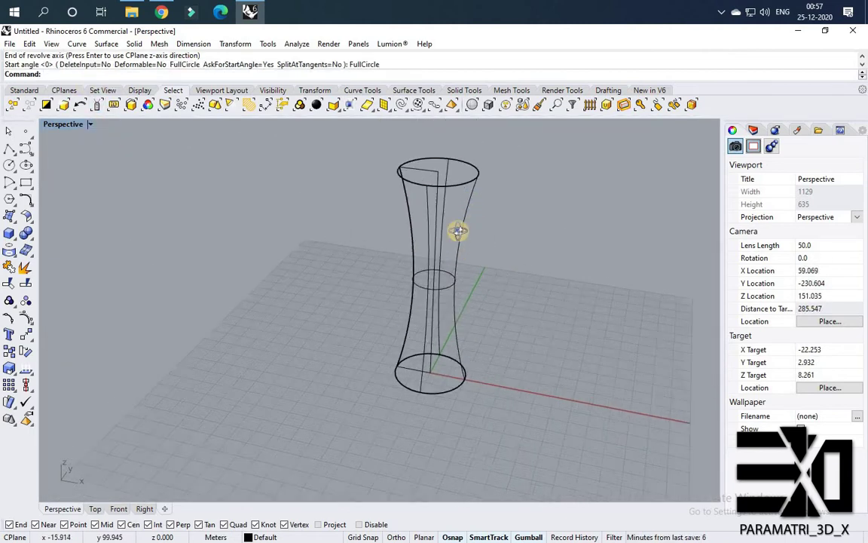
pyautogui.moveTo(470, 235); pyautogui.dragTo(486, 279, button='right')
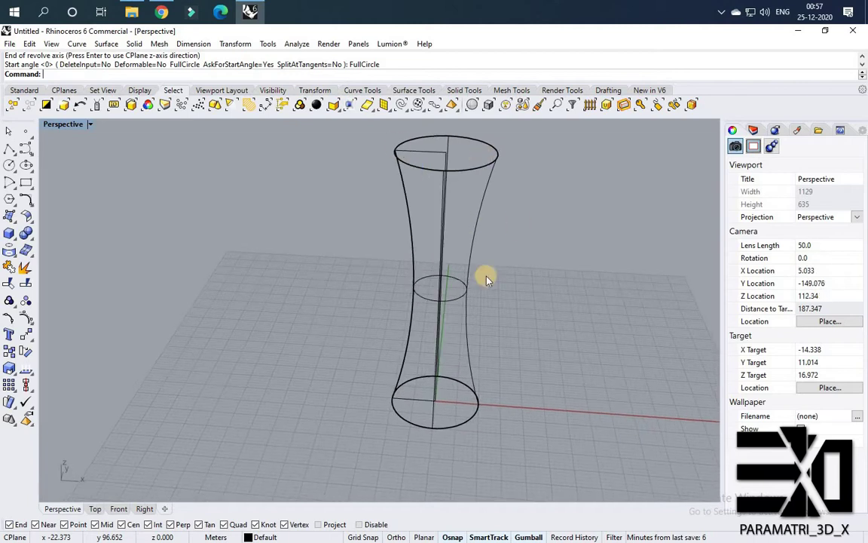
pyautogui.click(79, 125)
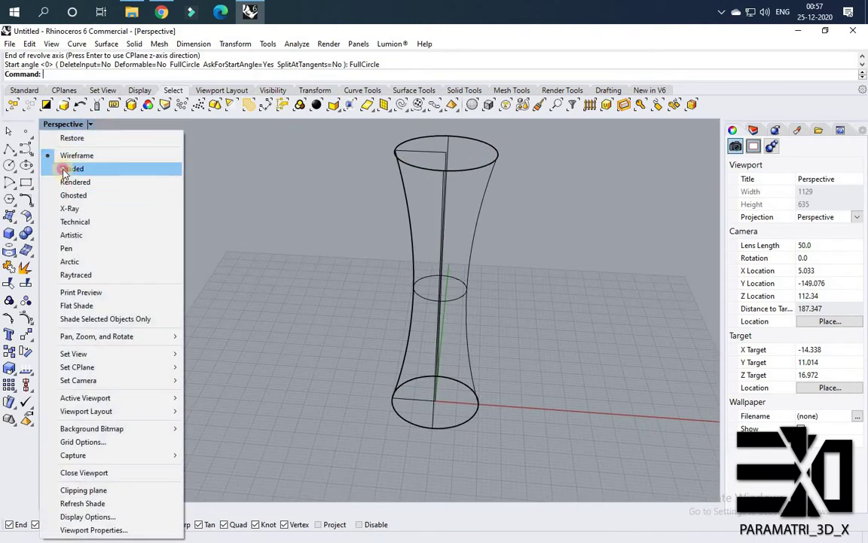
pyautogui.click(61, 169)
pyautogui.scroll(-6, 350, 254)
pyautogui.moveTo(408, 269); pyautogui.dragTo(391, 251, button='right')
pyautogui.scroll(3, 367, 267)
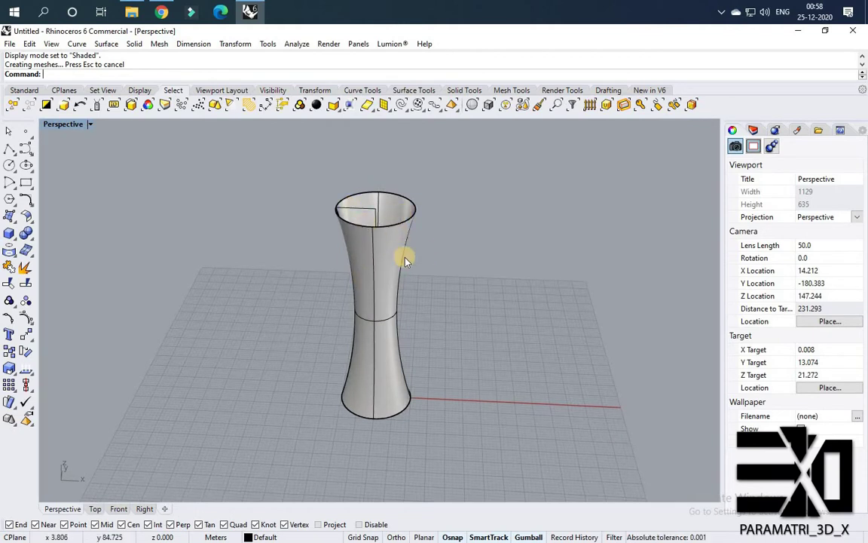
# - Create UV curves from the revolved tower surface
pyautogui.scroll(-6, 386, 309)
pyautogui.scroll(4, 329, 293)
pyautogui.scroll(-4, 252, 275)
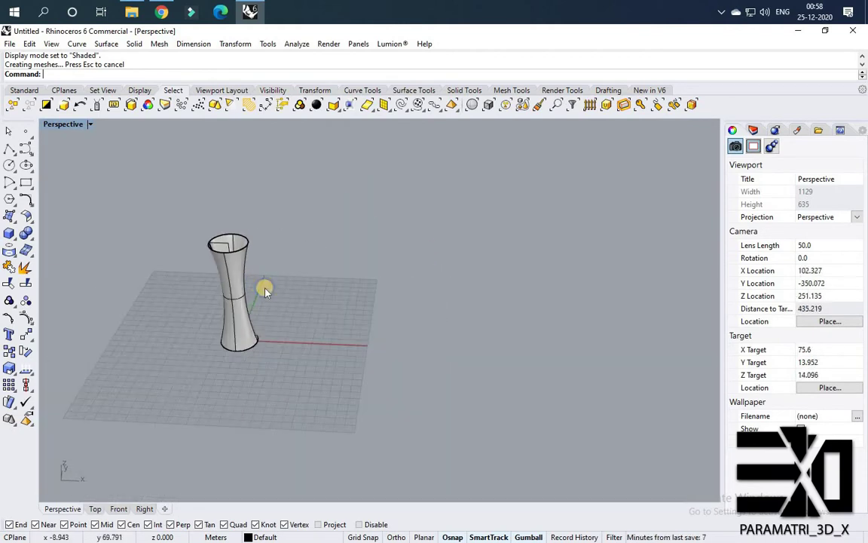
pyautogui.moveTo(264, 287); pyautogui.dragTo(239, 283, button='right')
pyautogui.scroll(2, 235, 285)
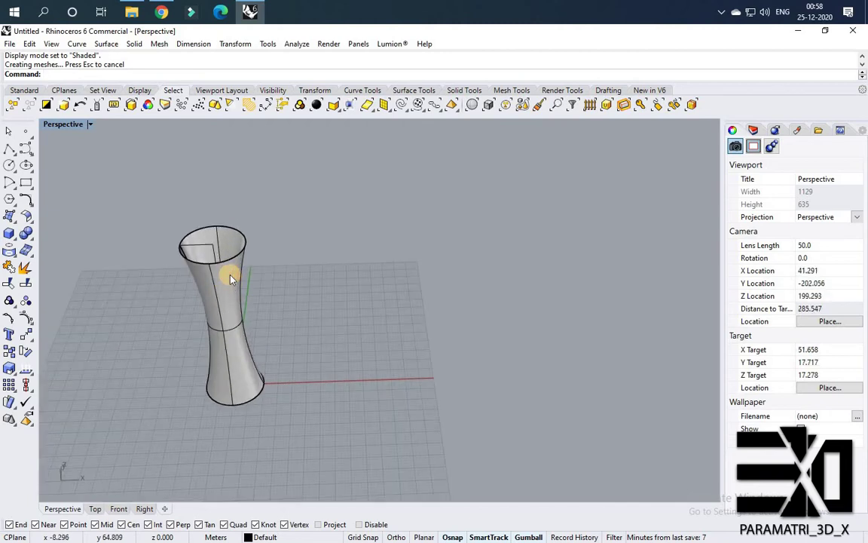
pyautogui.click(231, 279)
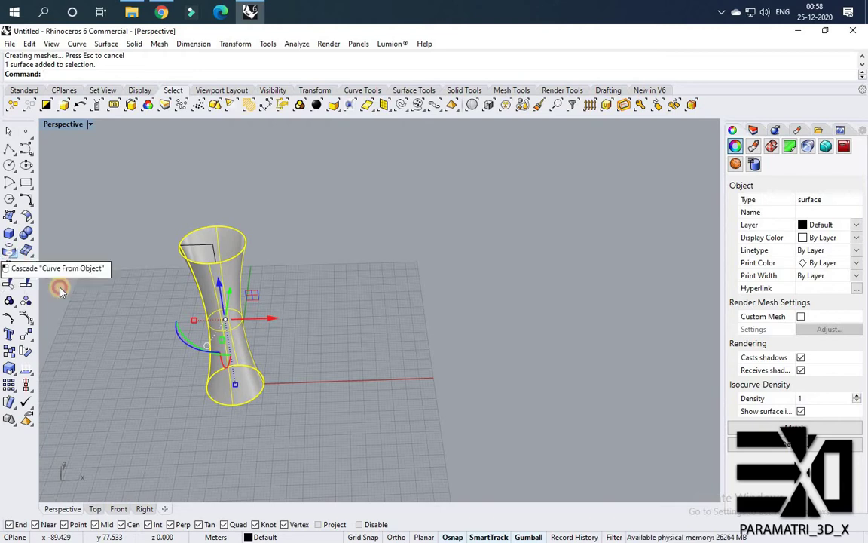
pyautogui.click(9, 249)
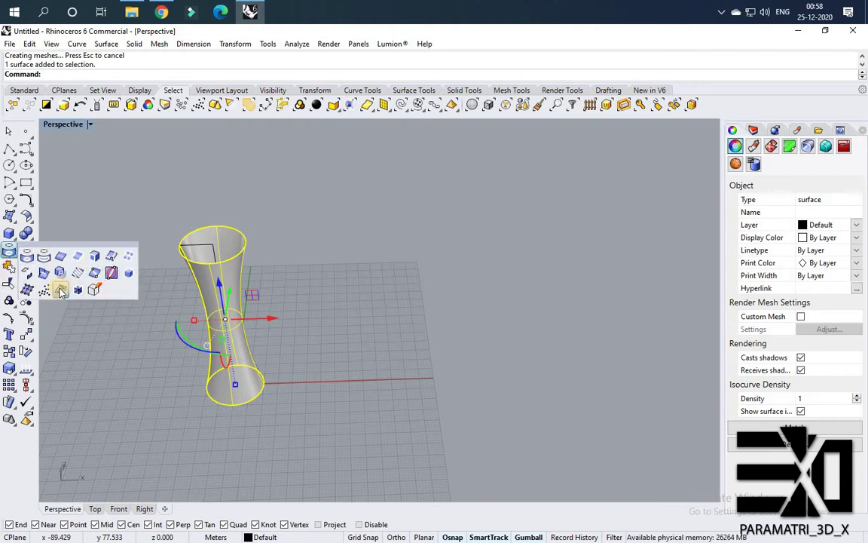
pyautogui.click(60, 289)
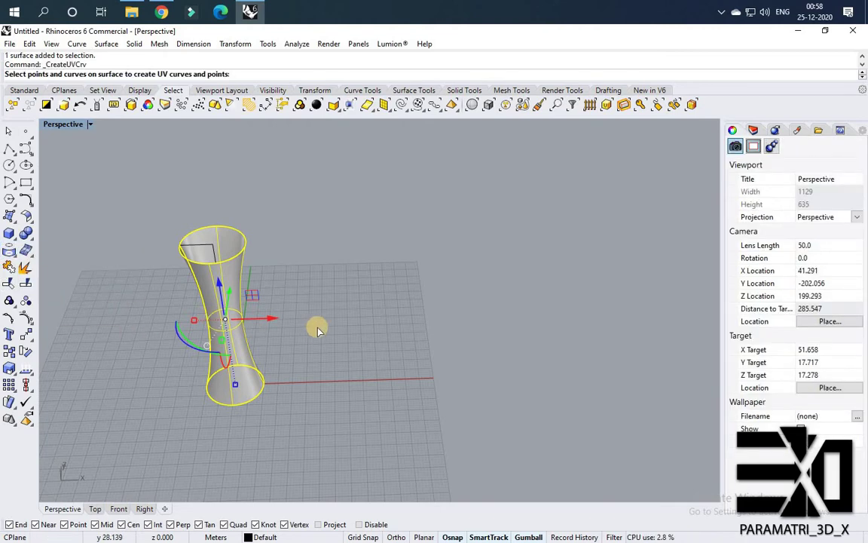
pyautogui.press('Return')
# - Move the flat UV rectangle along the positive X direction, clear of the tower, and deselect it
pyautogui.moveTo(374, 323); pyautogui.dragTo(552, 313)
pyautogui.click(323, 291)
pyautogui.scroll(-4, 323, 291)
pyautogui.scroll(3, 482, 302)
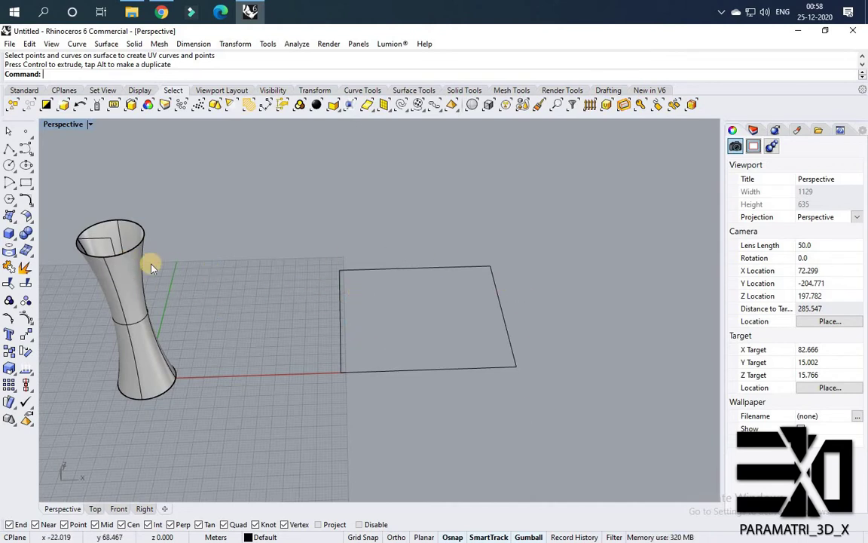
# - Select the tower surface and the UV rectangle in turn to compare the surface with its flat outline
pyautogui.scroll(2, 121, 273)
pyautogui.click(121, 273)
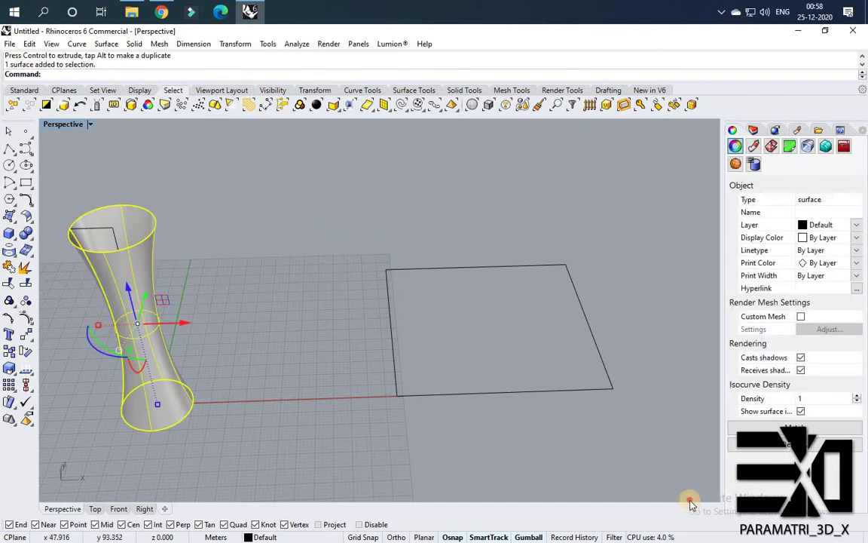
pyautogui.moveTo(690, 500); pyautogui.dragTo(517, 348)
pyautogui.scroll(-3, 523, 332)
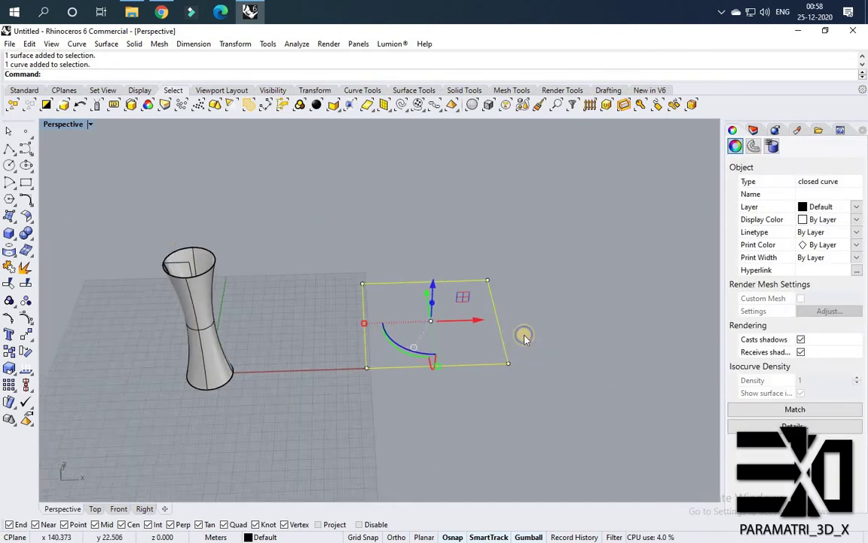
pyautogui.scroll(2, 418, 308)
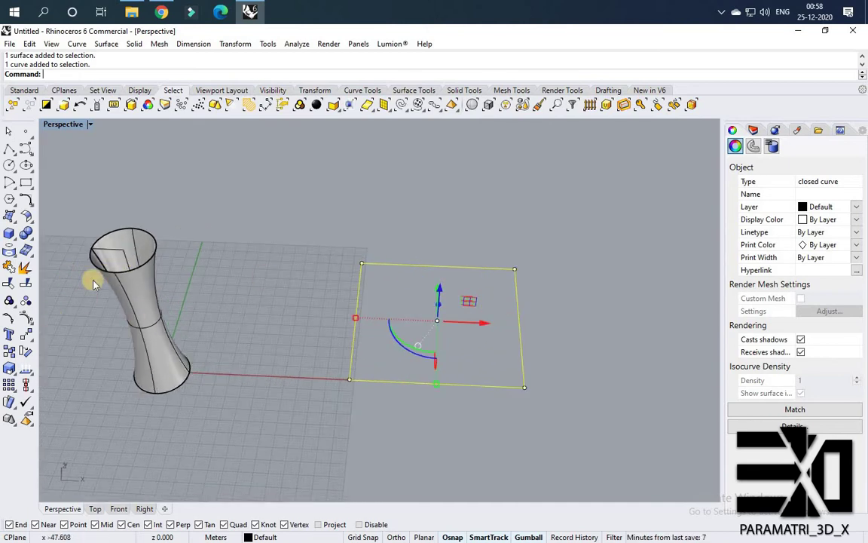
pyautogui.moveTo(157, 326); pyautogui.dragTo(454, 332, button='right')
pyautogui.press('Escape')
pyautogui.scroll(6, 454, 333)
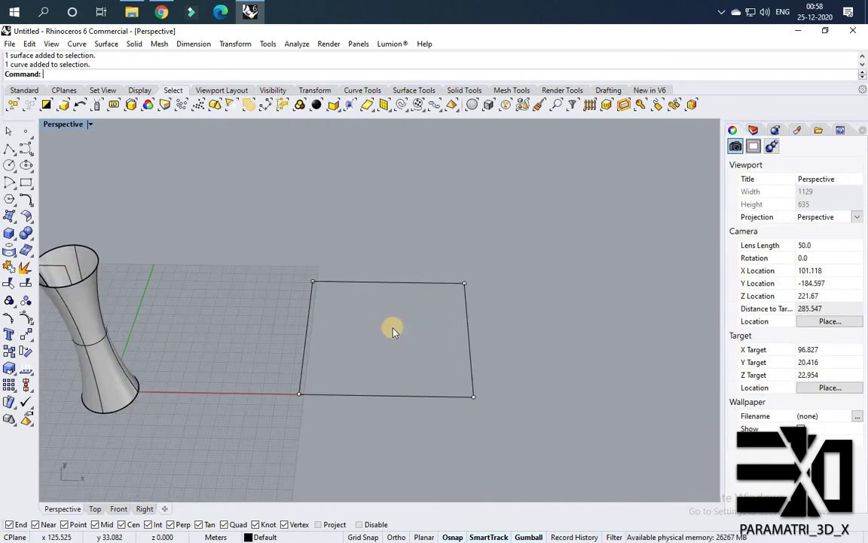
# - Explode the UV rectangle into separate edge lines
pyautogui.scroll(1, 234, 403)
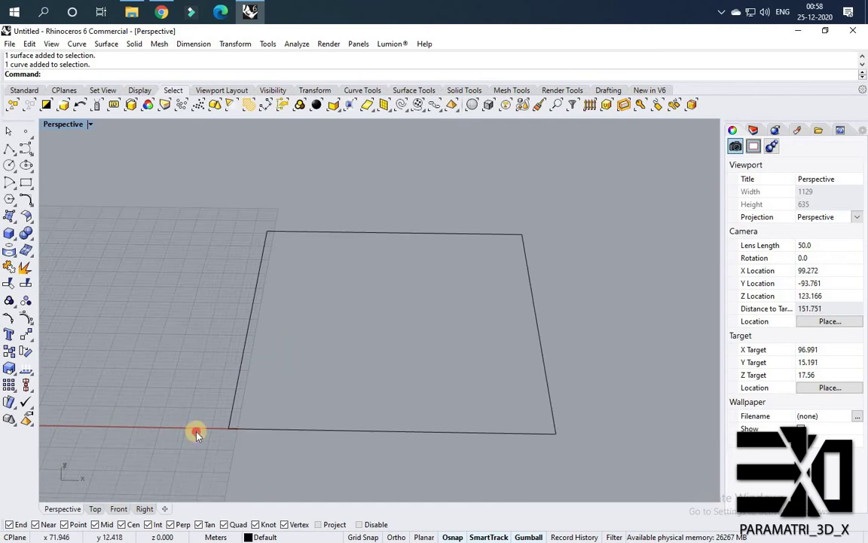
pyautogui.click(240, 378)
pyautogui.click(25, 269)
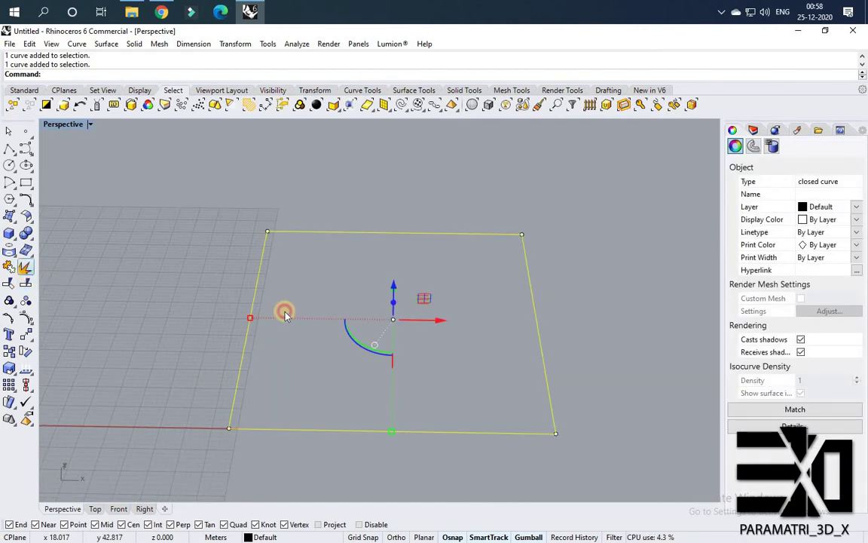
pyautogui.click(346, 403)
pyautogui.scroll(-2, 467, 382)
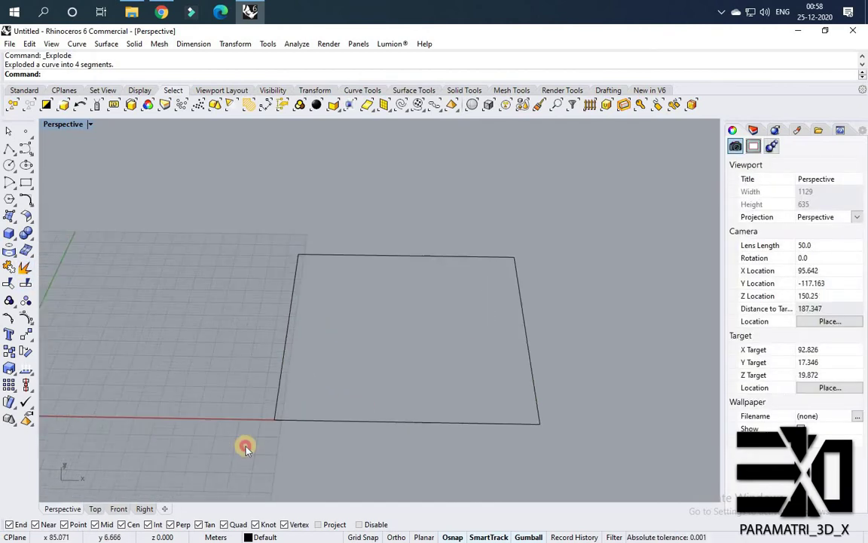
# - Divide the rectangle's edge along the X axis and the edge nearest the tower into 32 segments each
pyautogui.scroll(2, 349, 401)
pyautogui.moveTo(347, 403); pyautogui.dragTo(245, 449)
pyautogui.scroll(2, 291, 416)
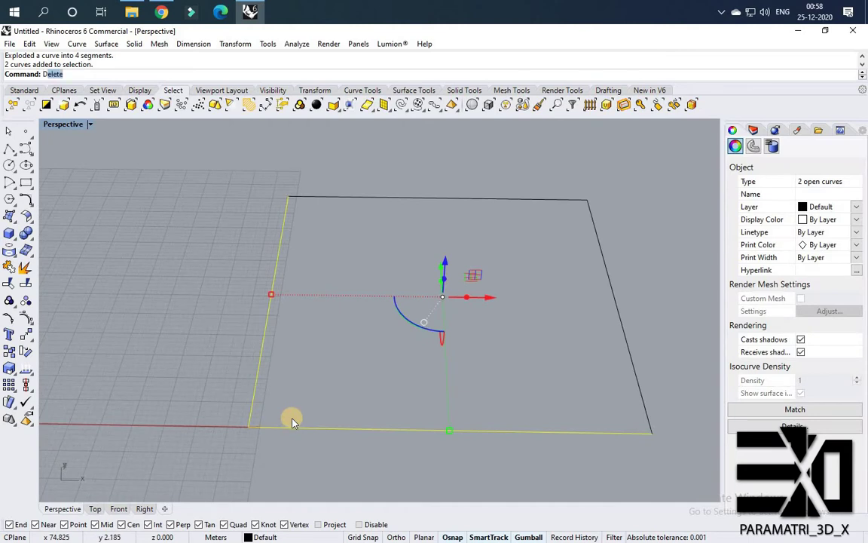
pyautogui.write('i')
pyautogui.press('Return')
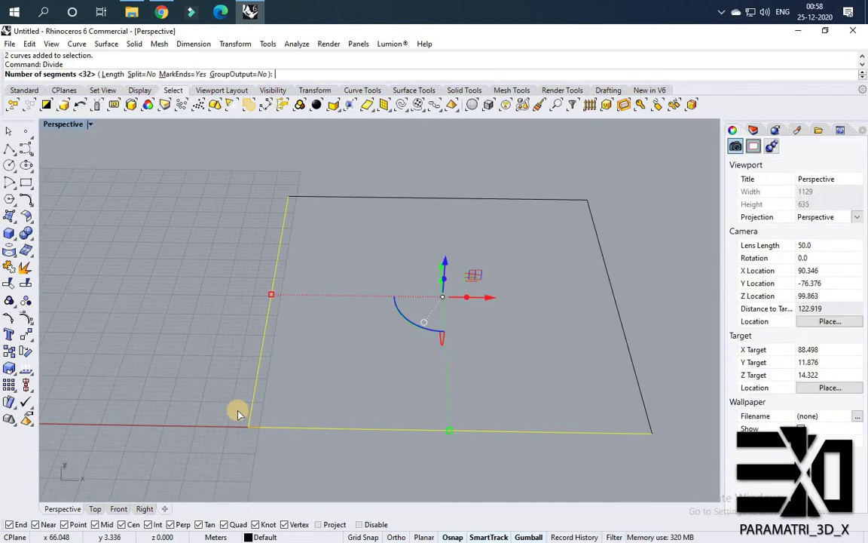
pyautogui.press('Return')
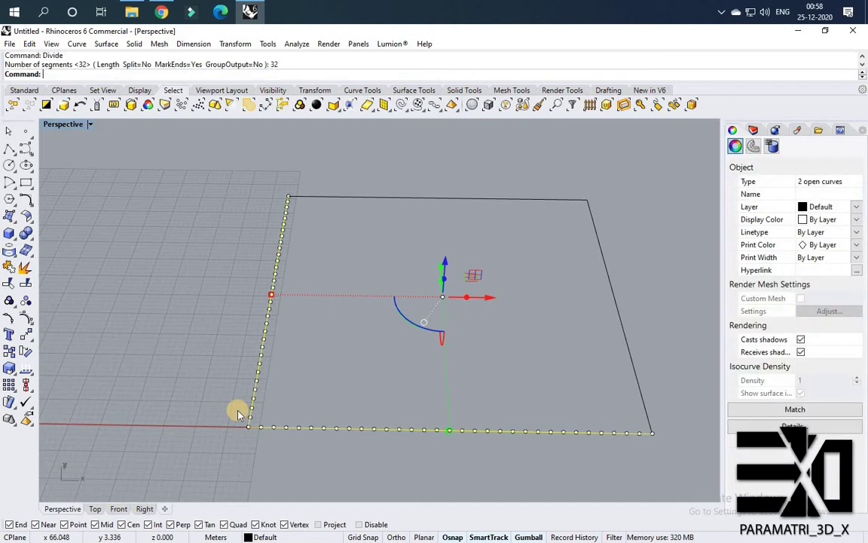
# - Draw a closed diamond polyline at the rectangle's corner on the X axis, starting from the first division point along the X-axis edge
pyautogui.scroll(7, 251, 440)
pyautogui.scroll(-9, 241, 409)
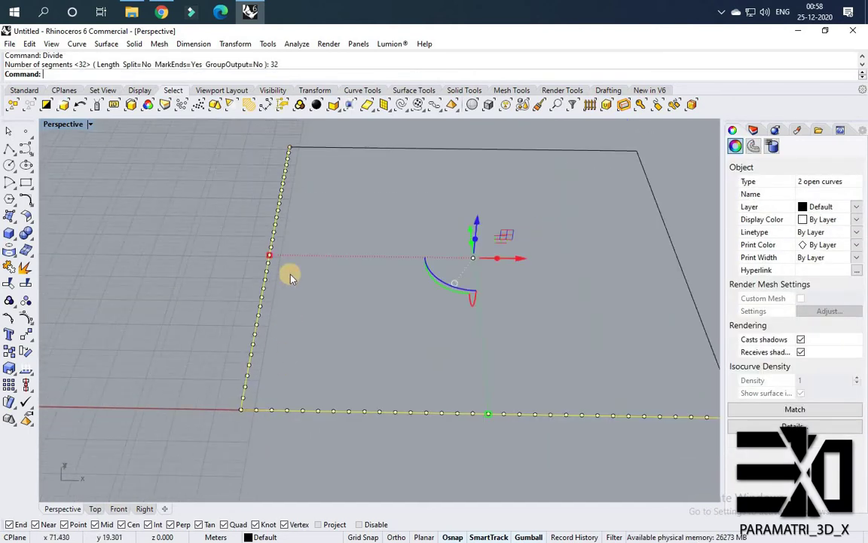
pyautogui.scroll(4, 248, 401)
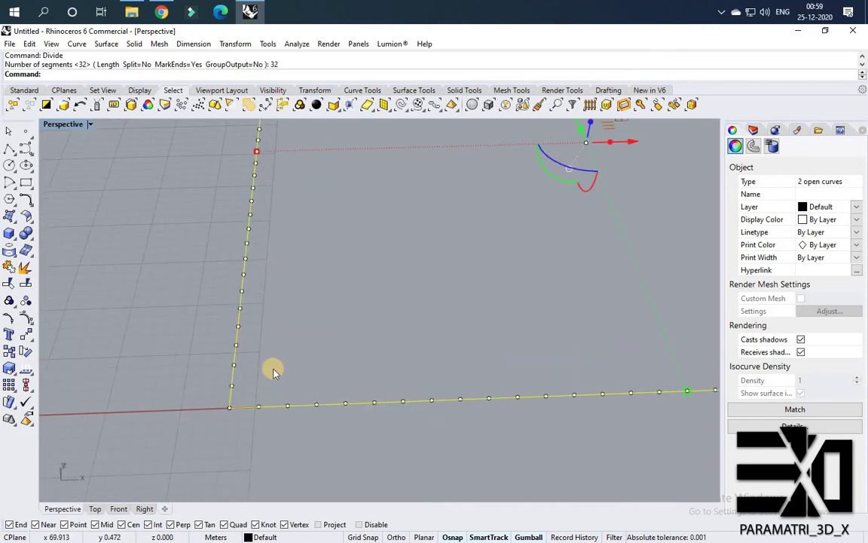
pyautogui.click(246, 377)
pyautogui.scroll(1, 256, 385)
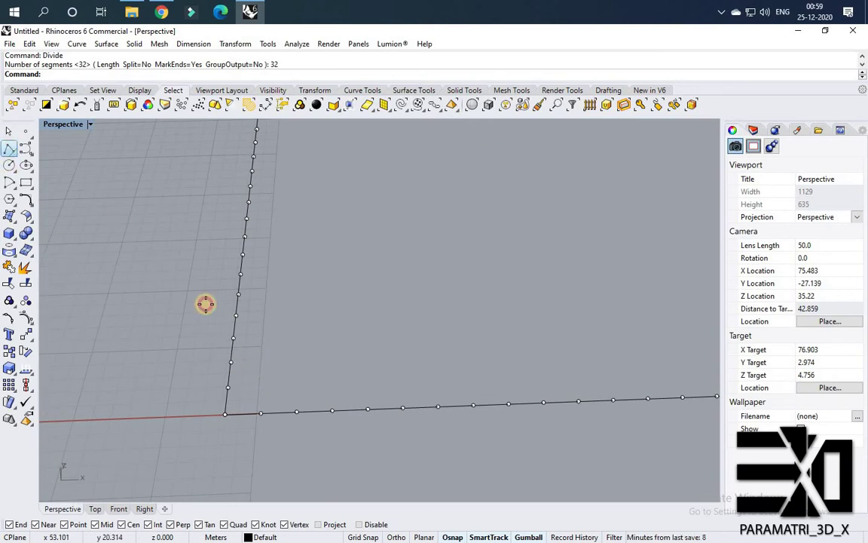
pyautogui.scroll(2, 260, 404)
pyautogui.click(261, 407)
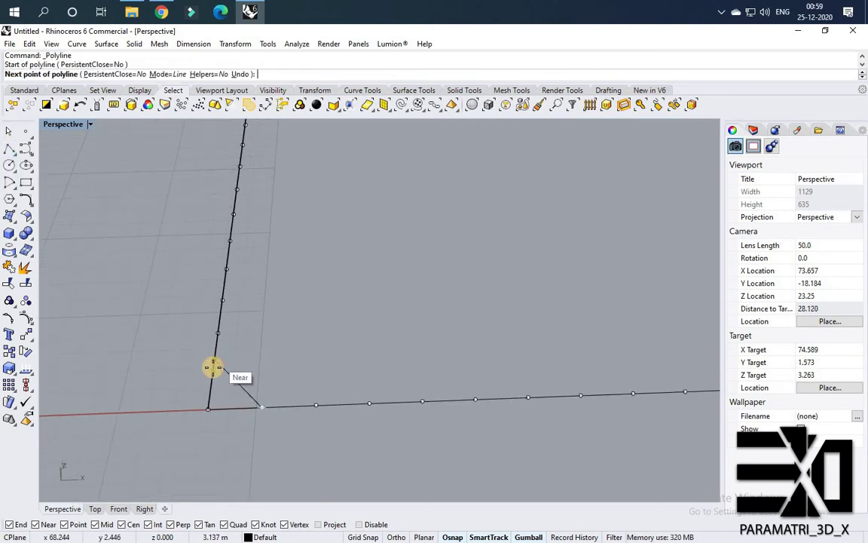
pyautogui.click(214, 369)
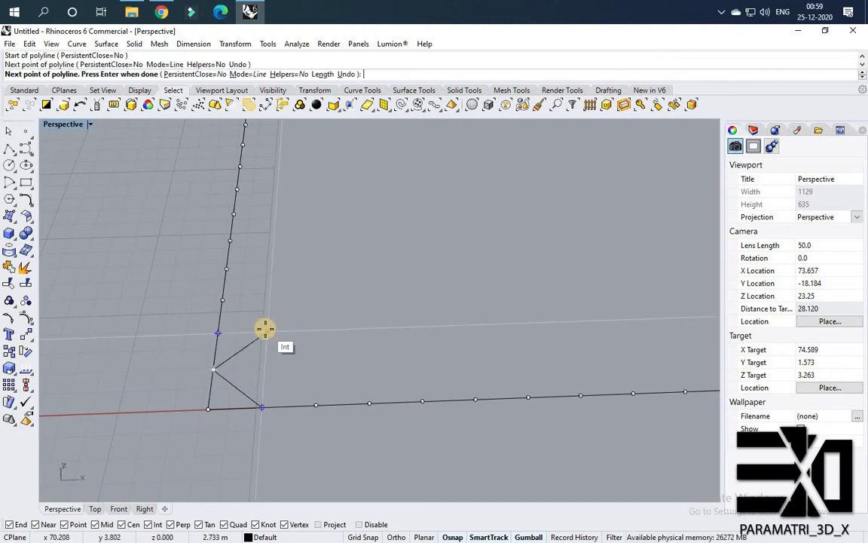
pyautogui.click(267, 332)
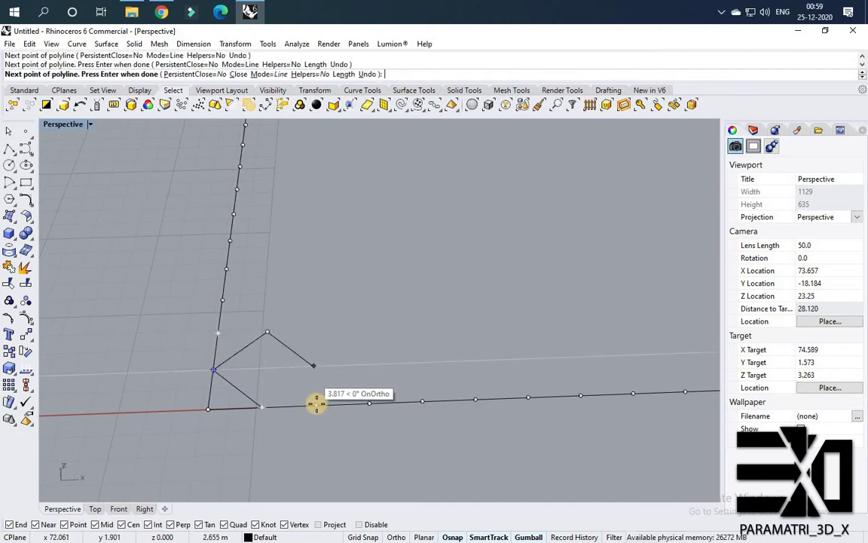
pyautogui.click(316, 366)
pyautogui.click(268, 406)
pyautogui.scroll(-2, 283, 407)
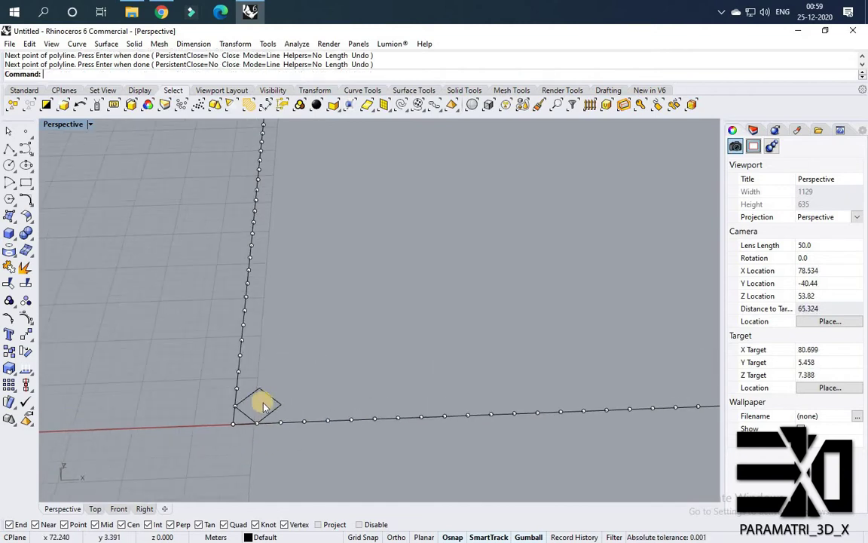
# - Explode the diamond and delete its two opposite sides that rise away from the rectangle's corner on the X axis
pyautogui.scroll(3, 290, 410)
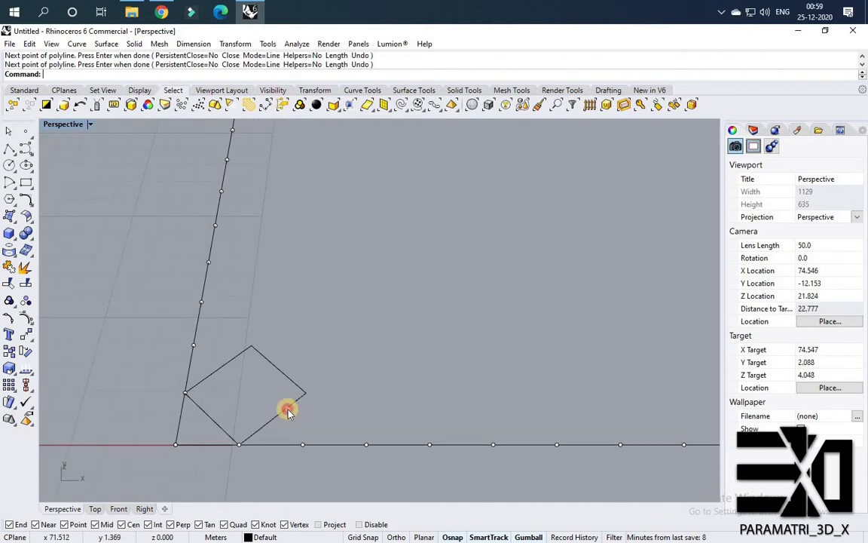
pyautogui.click(287, 411)
pyautogui.click(23, 269)
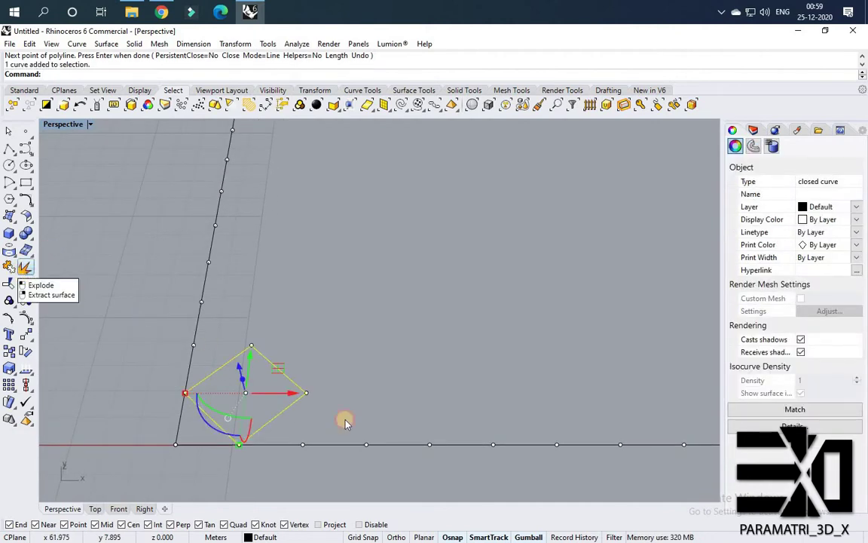
pyautogui.moveTo(299, 418); pyautogui.dragTo(248, 394)
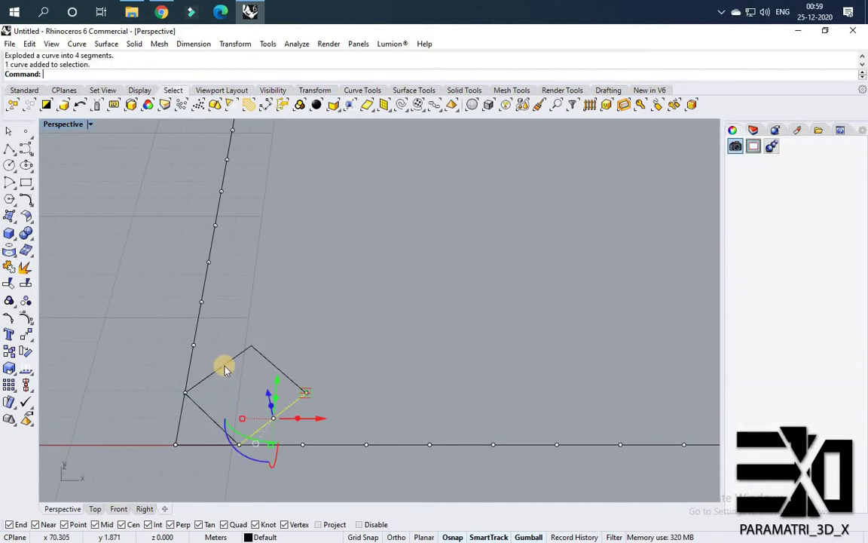
pyautogui.keyDown('shift'); pyautogui.click(224, 364); pyautogui.keyUp('shift')
pyautogui.press('Delete')
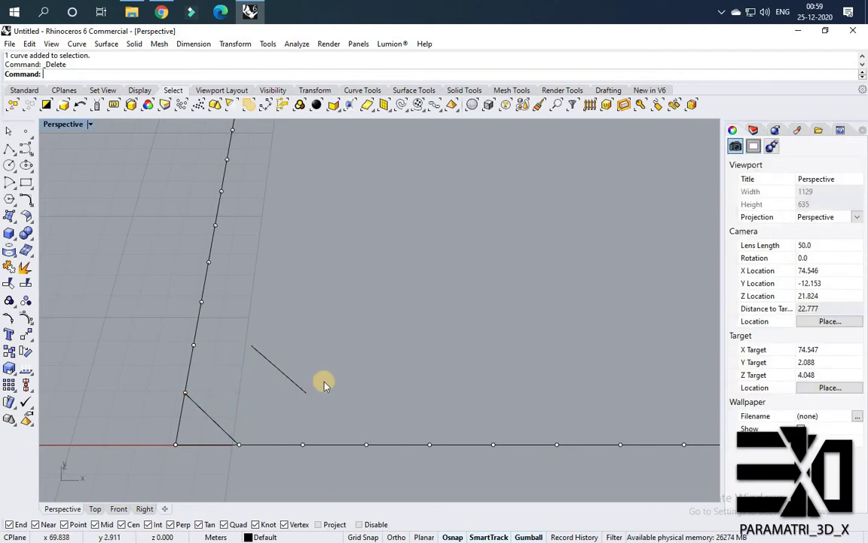
# - Select all the division points on the rectangle's edges and delete them
pyautogui.scroll(-8, 323, 382)
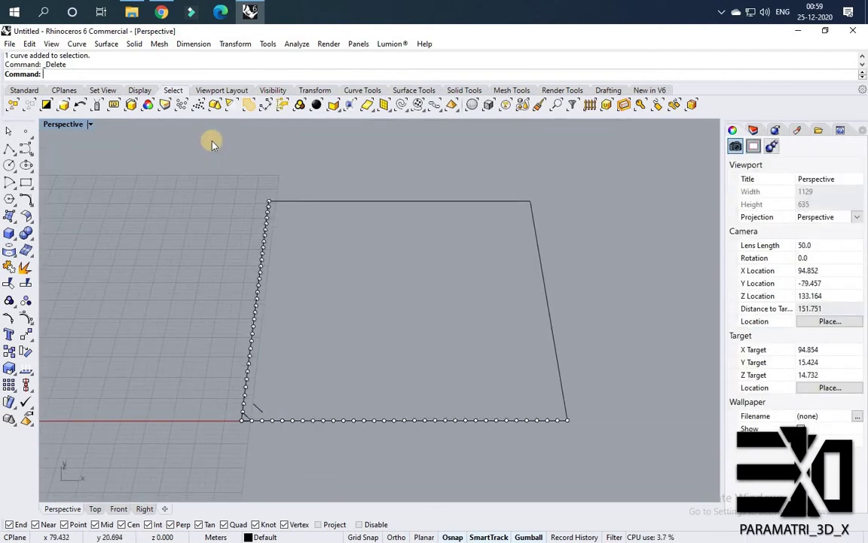
pyautogui.scroll(2, 554, 418)
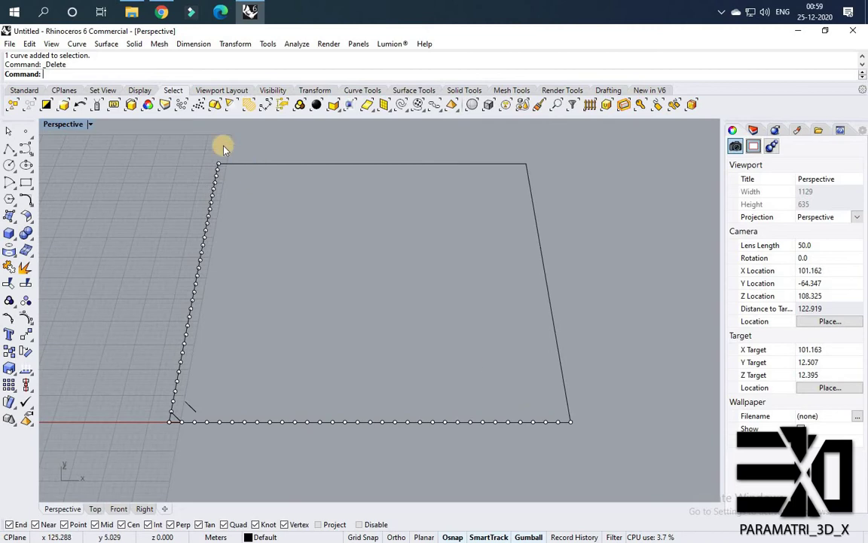
pyautogui.click(182, 107)
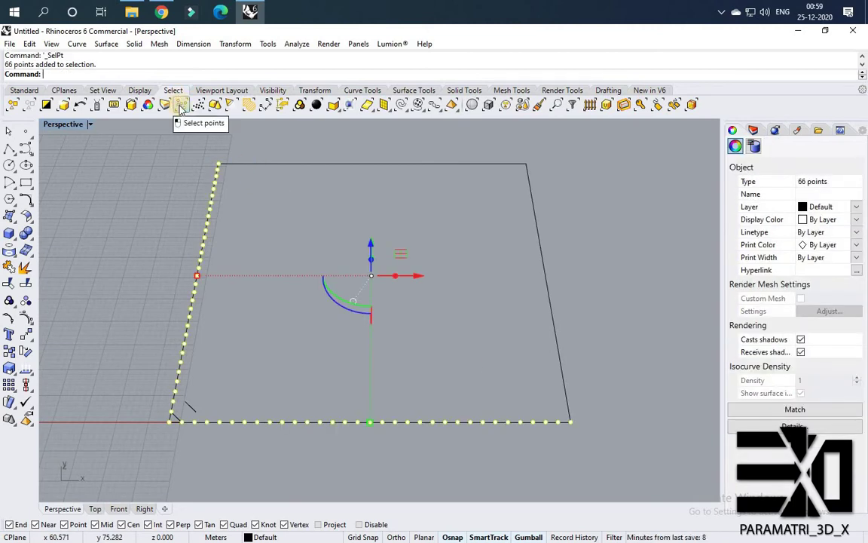
pyautogui.press('Delete')
# - Linear-array the inner diamond segment 32 times, spaced from the corner segment's end on the X-axis edge to the inner segment's lower end
pyautogui.scroll(3, 120, 421)
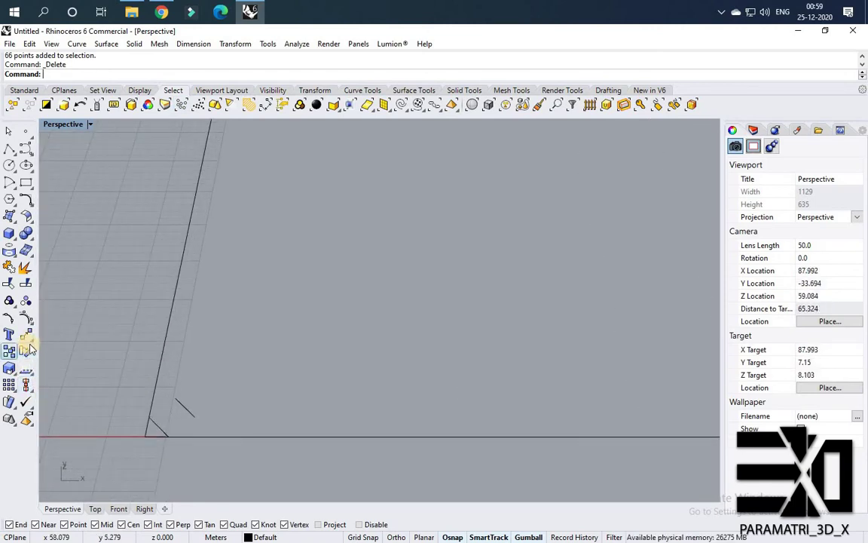
pyautogui.click(13, 389)
pyautogui.click(111, 395)
pyautogui.scroll(3, 192, 411)
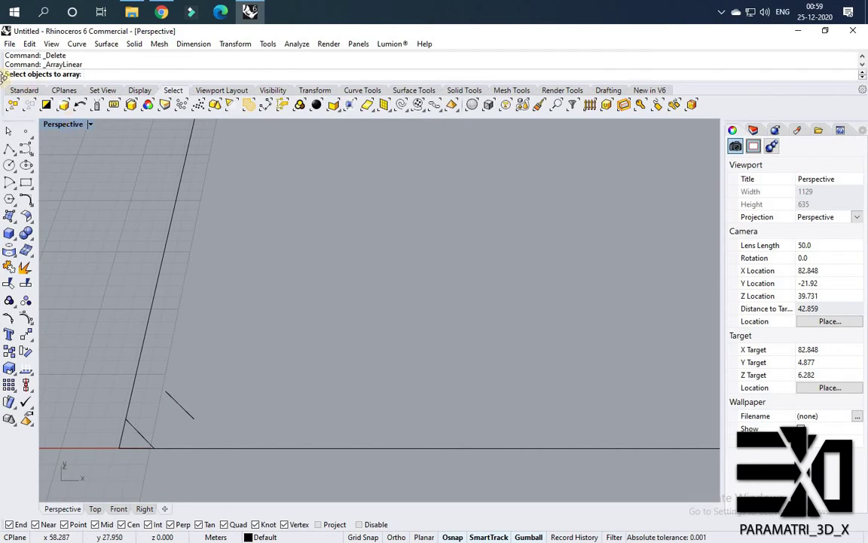
pyautogui.click(169, 399)
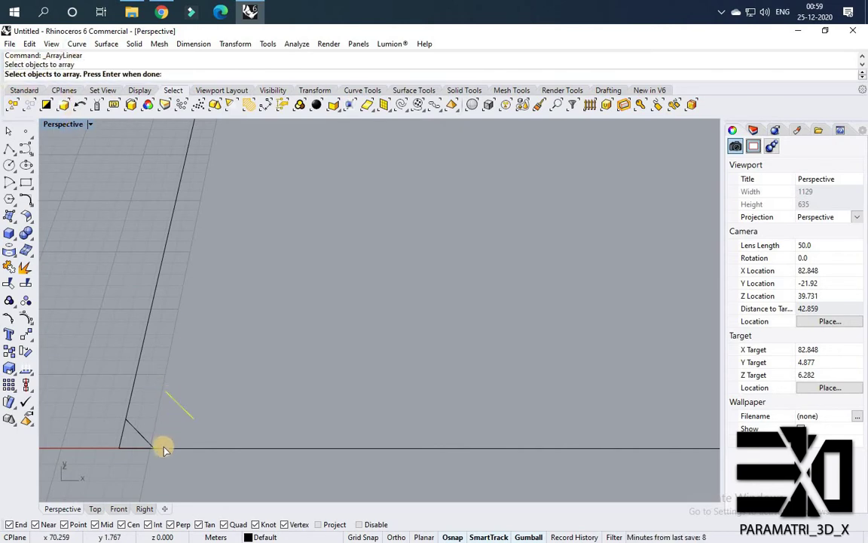
pyautogui.press('Return')
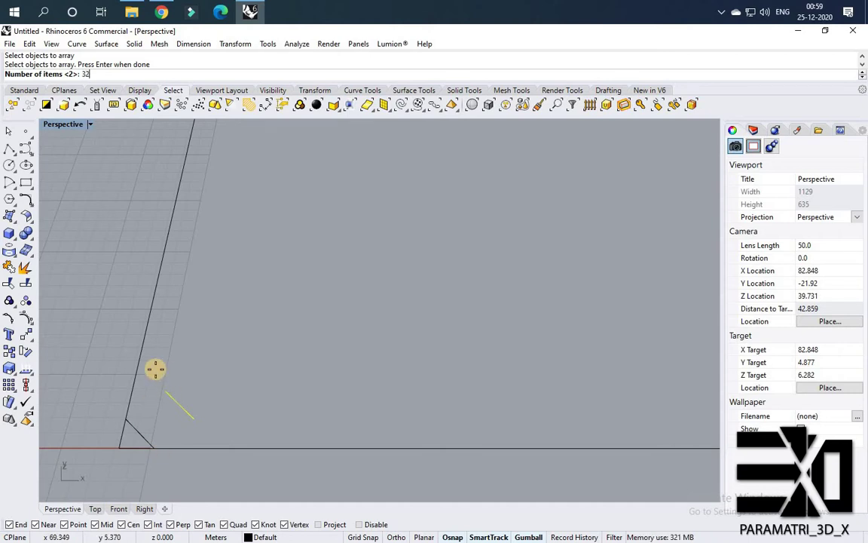
pyautogui.press('Return')
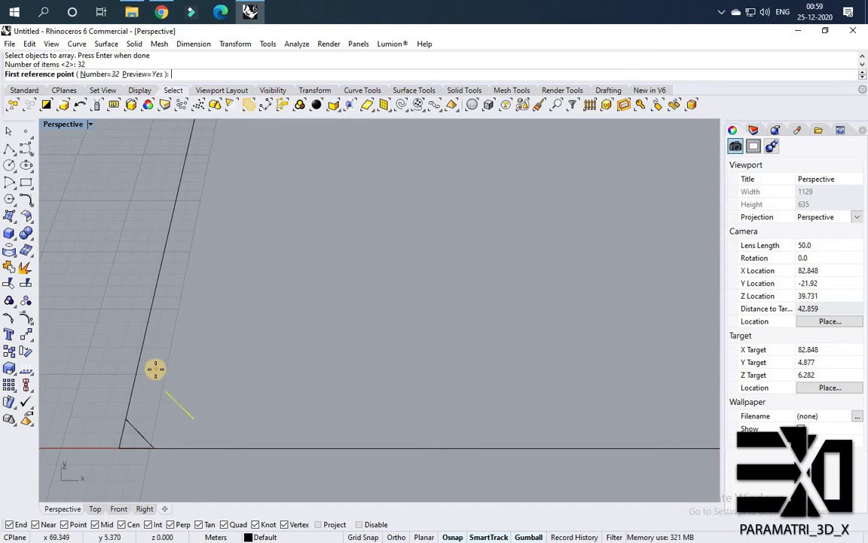
pyautogui.click(154, 449)
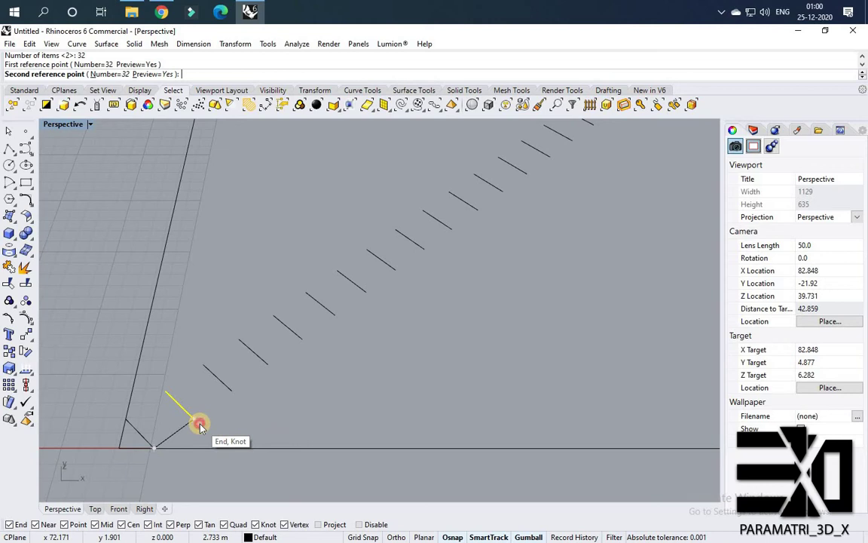
pyautogui.click(200, 426)
# - Delete the last arrayed segment lying outside the rectangle's far corner
pyautogui.scroll(-10, 205, 414)
pyautogui.scroll(8, 471, 238)
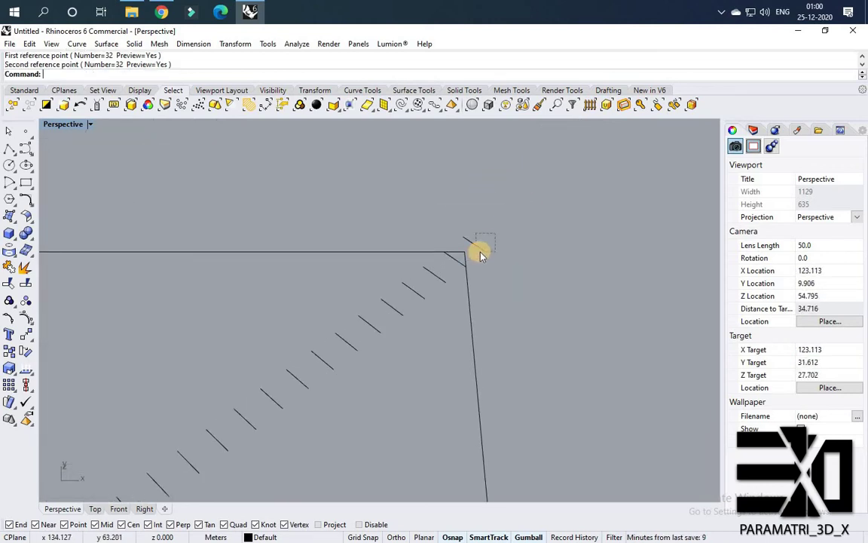
pyautogui.click(483, 257)
pyautogui.press('Delete')
pyautogui.scroll(-10, 457, 254)
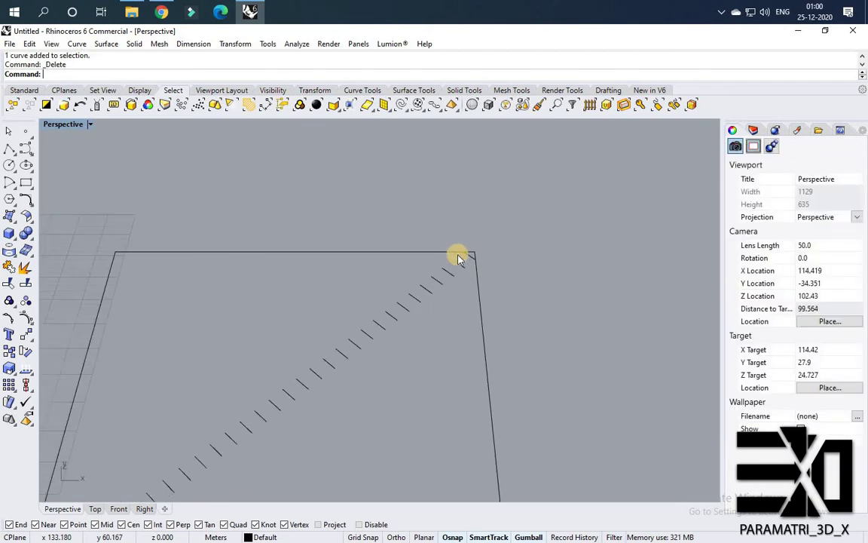
# - Extend both ends of every arrayed diagonal segment to the rectangle's edges, using all the rectangle and diagonal curves as boundary objects
pyautogui.scroll(2, 402, 274)
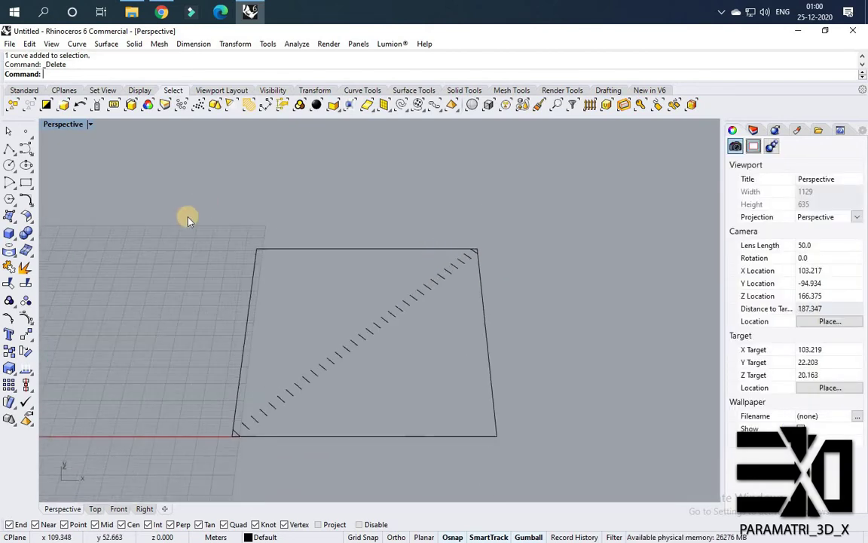
pyautogui.moveTo(188, 217); pyautogui.dragTo(557, 482)
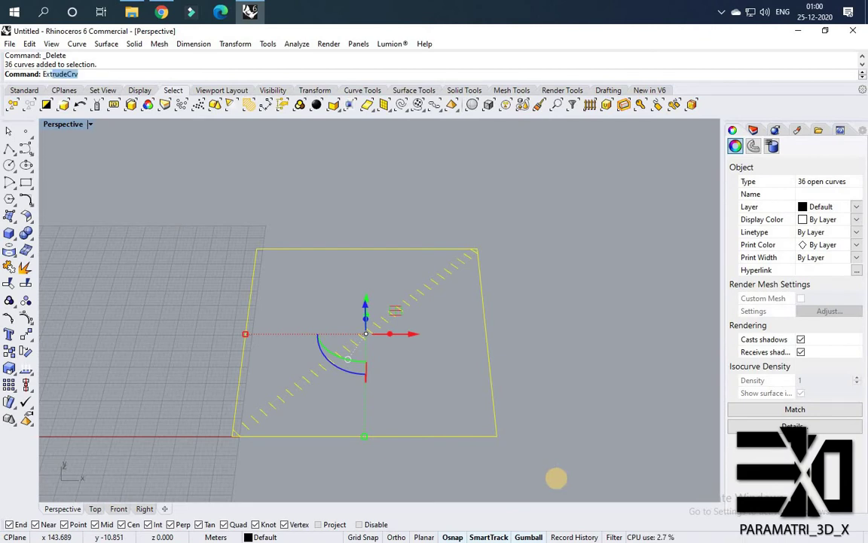
pyautogui.write('end')
pyautogui.press('Return')
pyautogui.scroll(3, 202, 407)
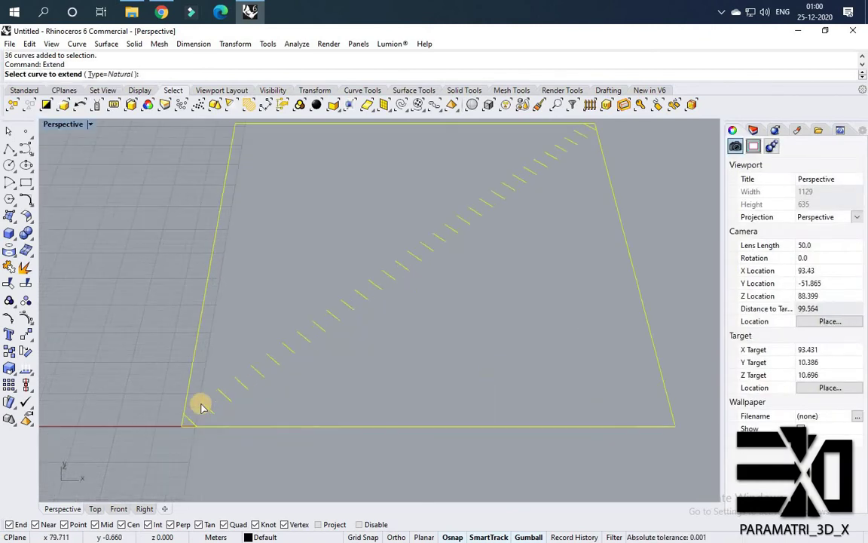
pyautogui.scroll(2, 203, 406)
pyautogui.click(208, 403)
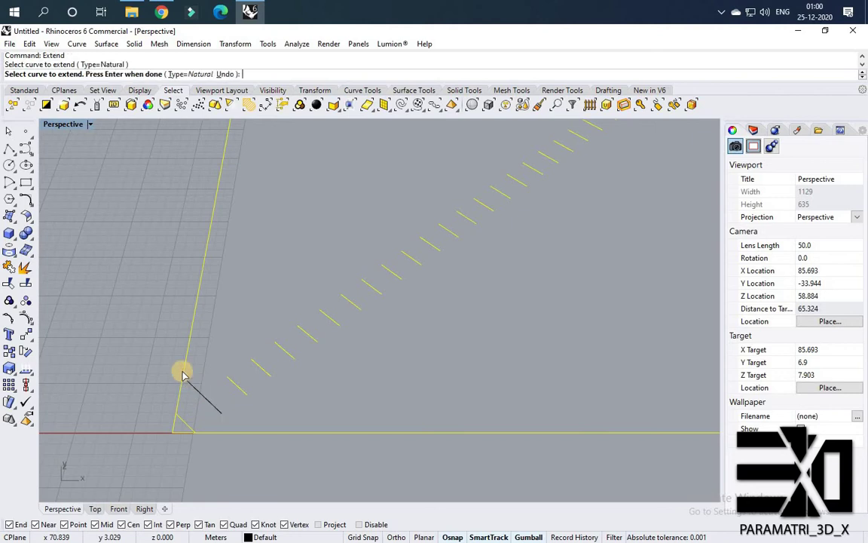
pyautogui.click(214, 407)
pyautogui.click(245, 389)
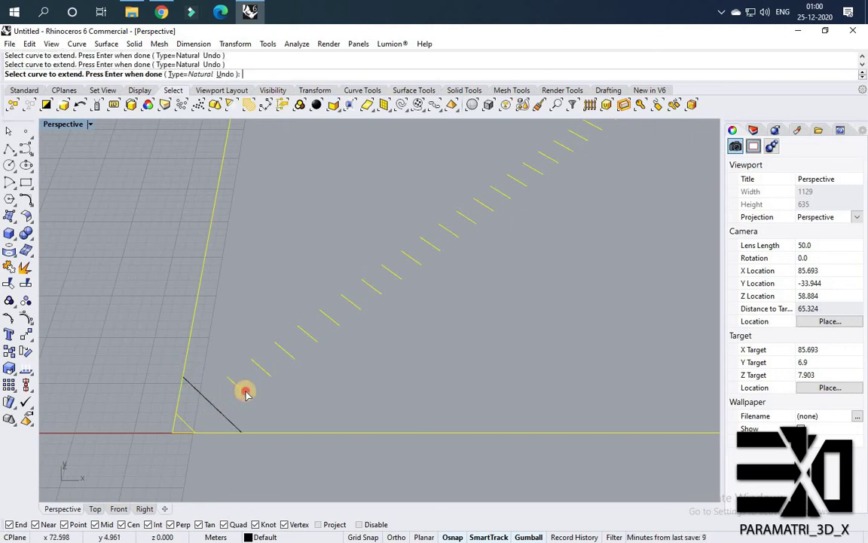
pyautogui.click(265, 372)
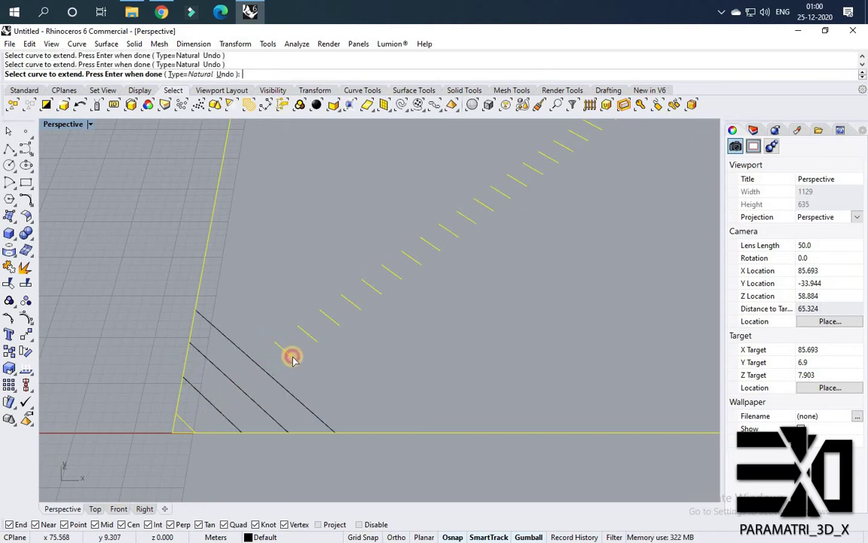
pyautogui.click(289, 354)
pyautogui.click(304, 328)
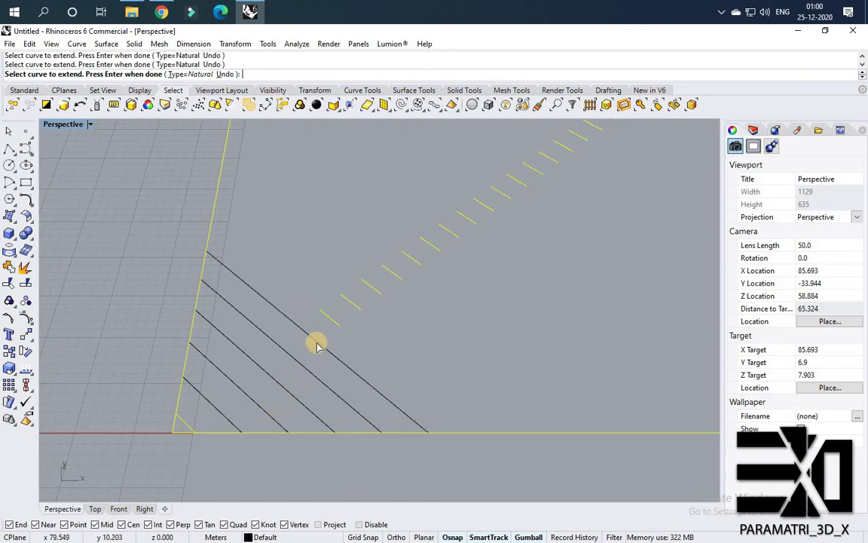
pyautogui.scroll(-3, 302, 362)
pyautogui.scroll(2, 308, 372)
pyautogui.click(307, 372)
pyautogui.click(323, 360)
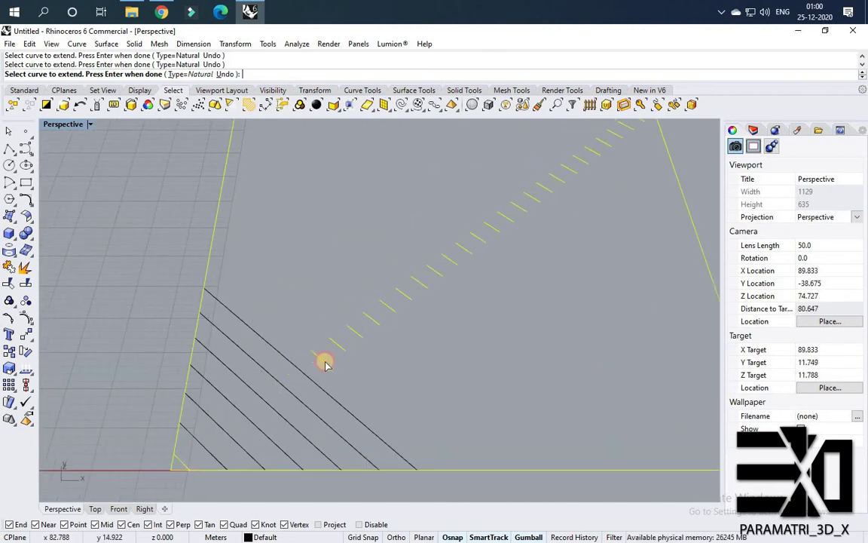
pyautogui.click(326, 356)
pyautogui.click(341, 348)
pyautogui.click(348, 348)
pyautogui.click(359, 336)
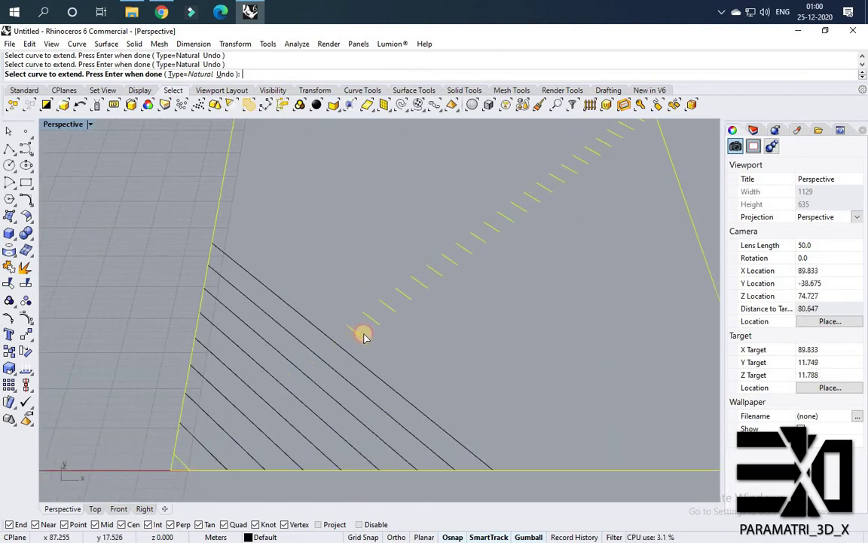
pyautogui.click(354, 330)
pyautogui.click(368, 323)
pyautogui.click(379, 326)
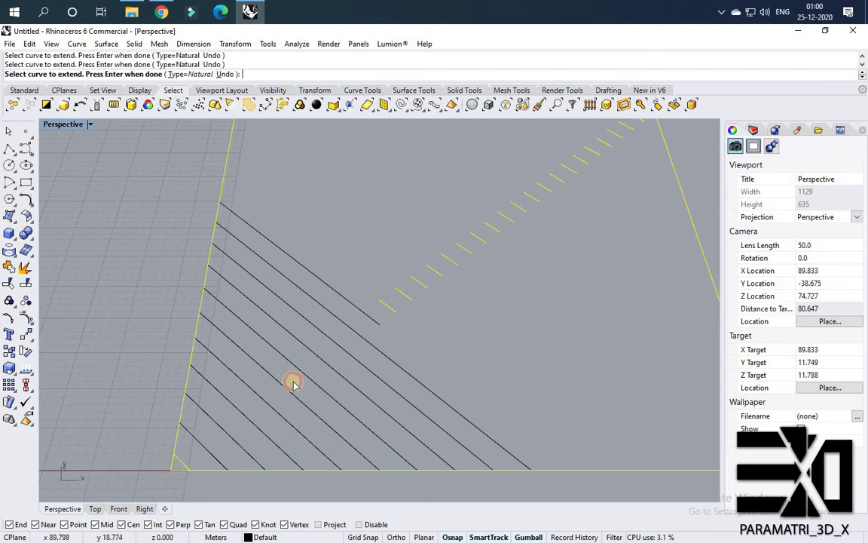
pyautogui.scroll(-4, 334, 368)
pyautogui.click(330, 388)
pyautogui.click(333, 370)
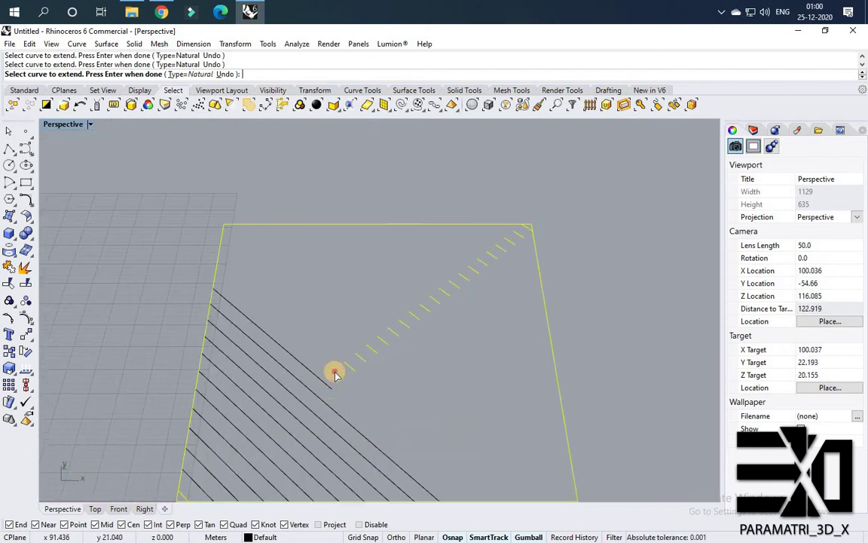
pyautogui.click(338, 374)
pyautogui.click(341, 377)
pyautogui.click(348, 366)
pyautogui.click(354, 371)
pyautogui.click(357, 363)
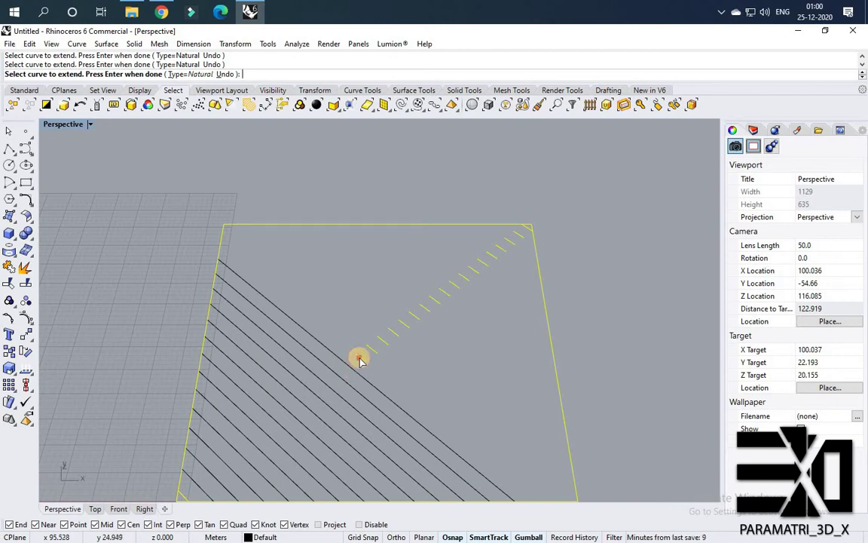
pyautogui.click(364, 362)
pyautogui.click(374, 352)
pyautogui.click(379, 347)
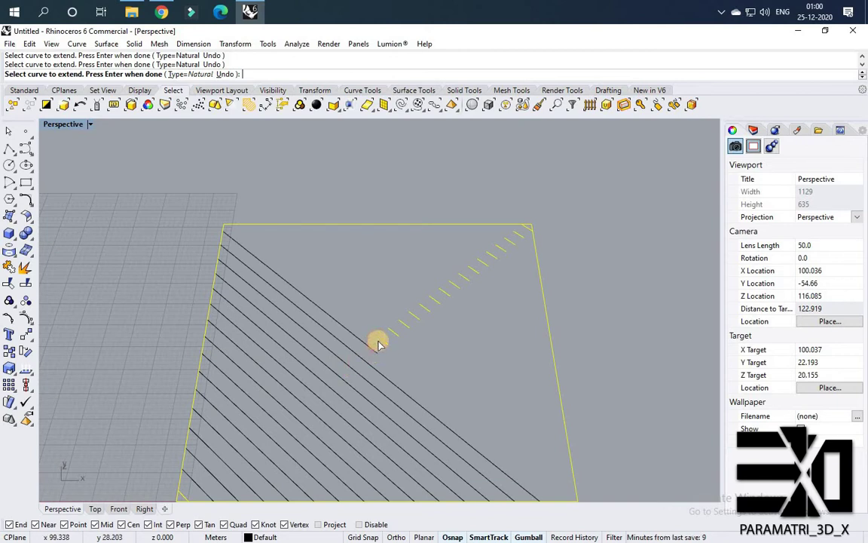
pyautogui.click(383, 344)
pyautogui.click(388, 336)
pyautogui.click(393, 336)
pyautogui.click(398, 324)
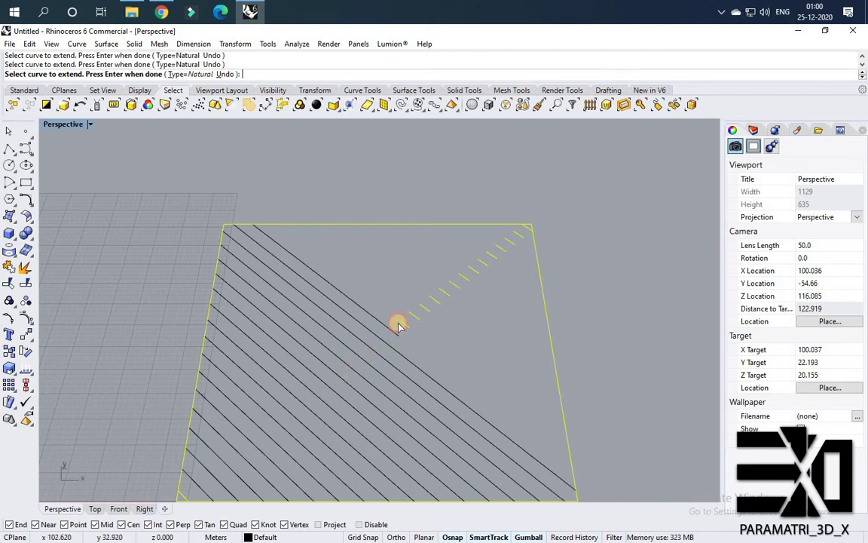
pyautogui.click(407, 323)
pyautogui.click(412, 312)
pyautogui.click(420, 316)
pyautogui.click(422, 312)
pyautogui.click(424, 309)
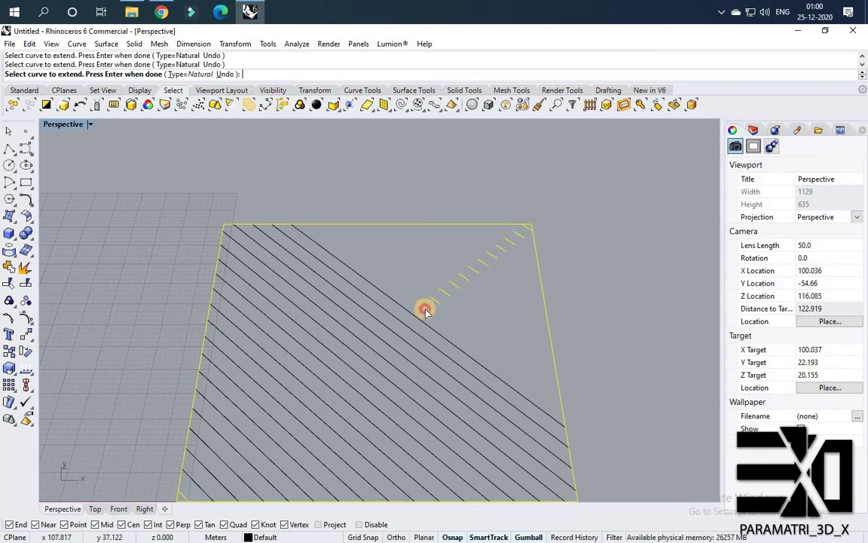
pyautogui.click(429, 304)
pyautogui.click(433, 299)
pyautogui.click(439, 297)
pyautogui.click(444, 295)
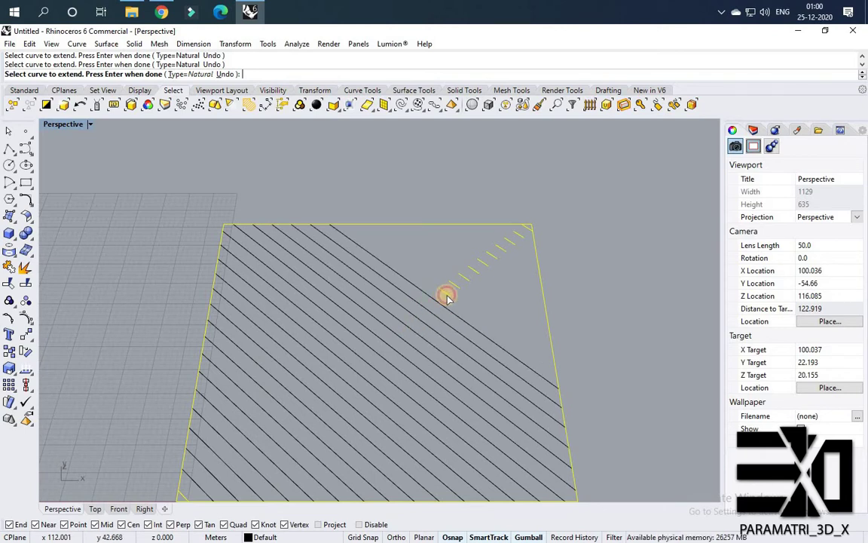
pyautogui.click(450, 292)
pyautogui.click(455, 290)
pyautogui.click(466, 278)
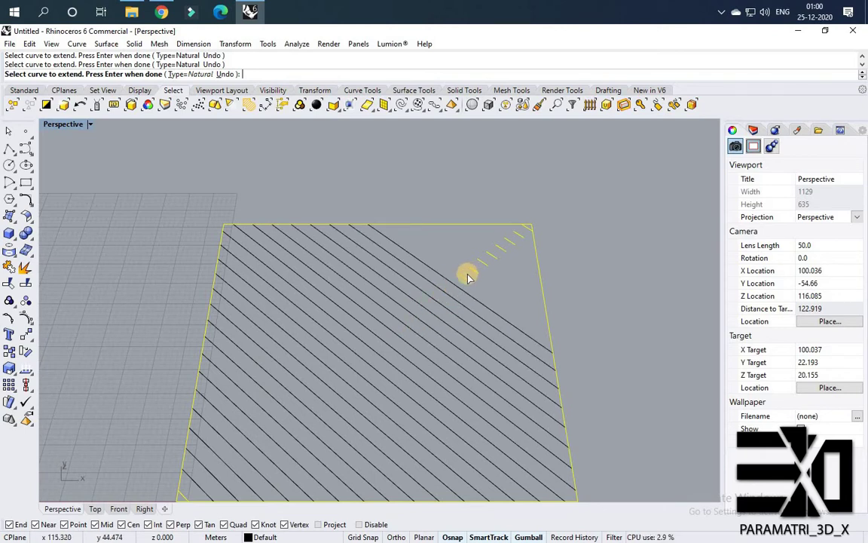
pyautogui.click(473, 276)
pyautogui.click(480, 270)
pyautogui.click(486, 263)
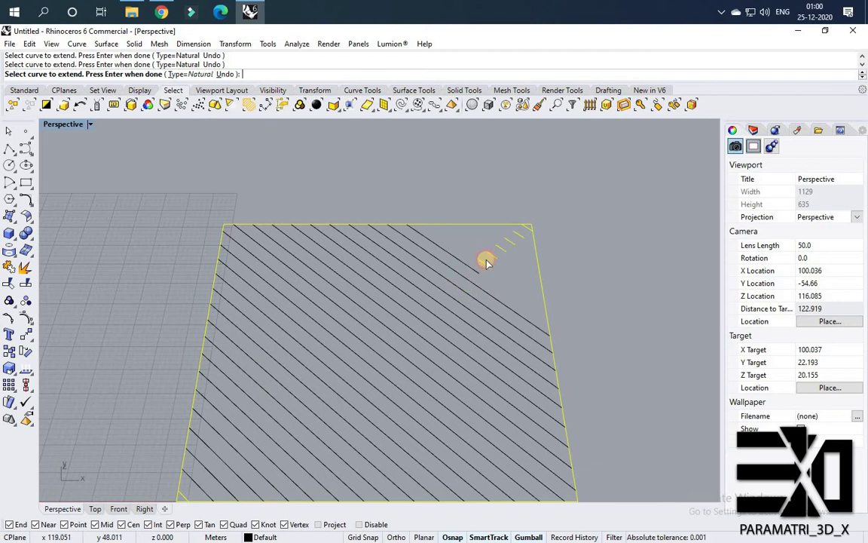
pyautogui.click(493, 260)
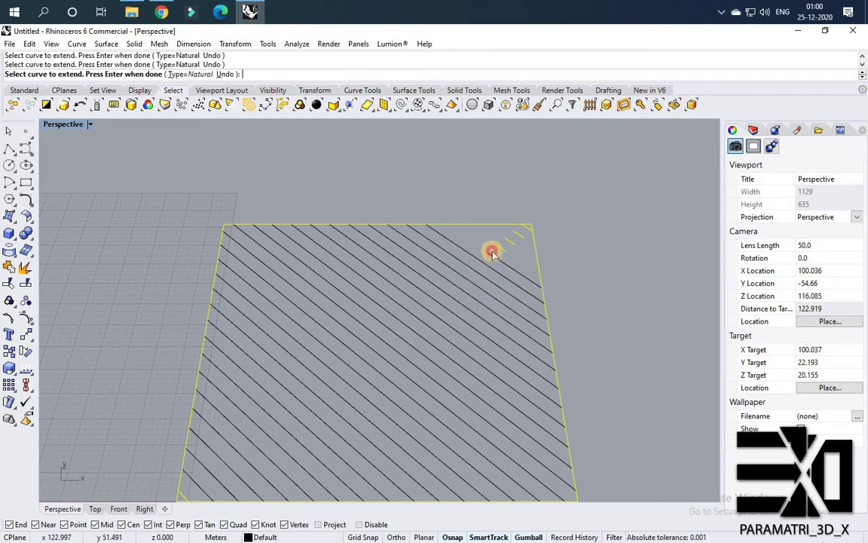
pyautogui.click(505, 252)
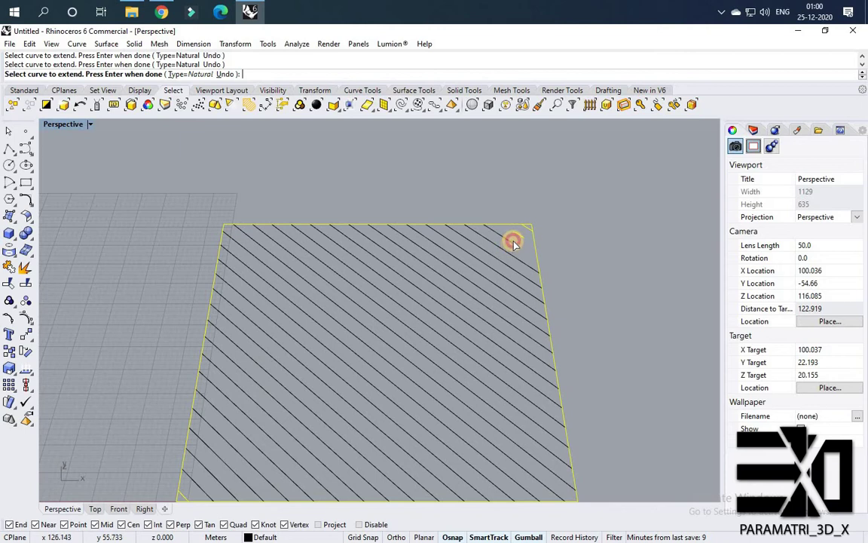
pyautogui.click(523, 239)
pyautogui.scroll(-5, 482, 332)
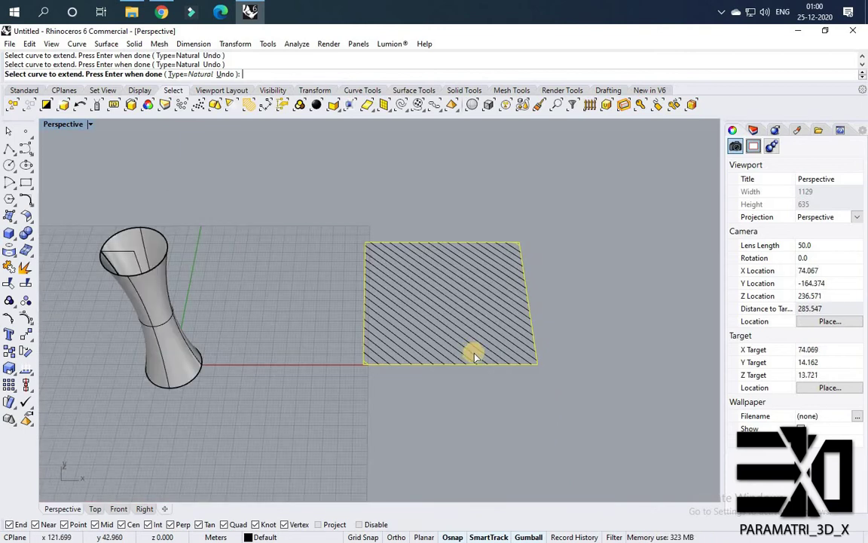
pyautogui.press('Return')
pyautogui.scroll(3, 501, 369)
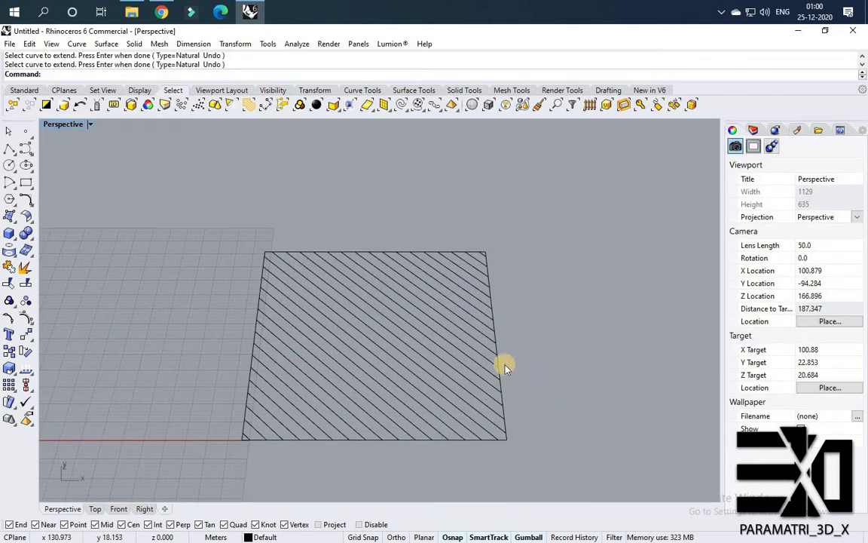
pyautogui.scroll(2, 497, 373)
pyautogui.click(499, 374)
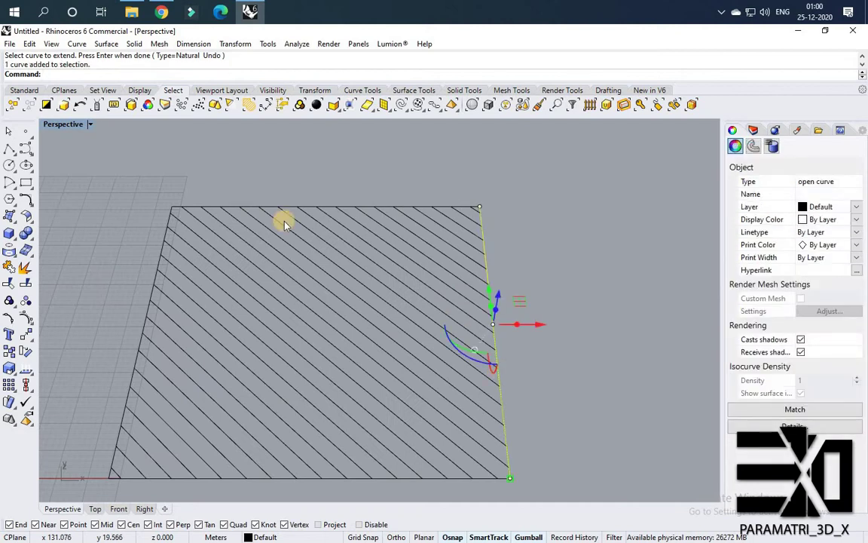
pyautogui.press('Escape')
pyautogui.scroll(1, 273, 217)
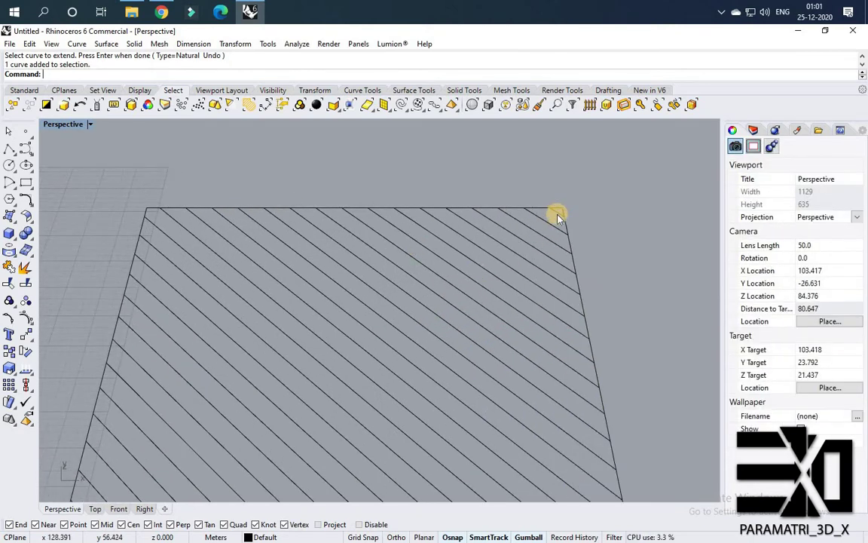
# - Mirror a copy of all the diagonal lines, excluding the rectangle's four edges, from the X-axis edge's midpoint along the perpendicular centre line with Ortho on
pyautogui.scroll(-2, 511, 227)
pyautogui.moveTo(205, 160)
pyautogui.mouseDown()
pyautogui.moveTo(612, 454)
pyautogui.moveTo(593, 441)
pyautogui.mouseUp()
pyautogui.scroll(-1, 498, 407)
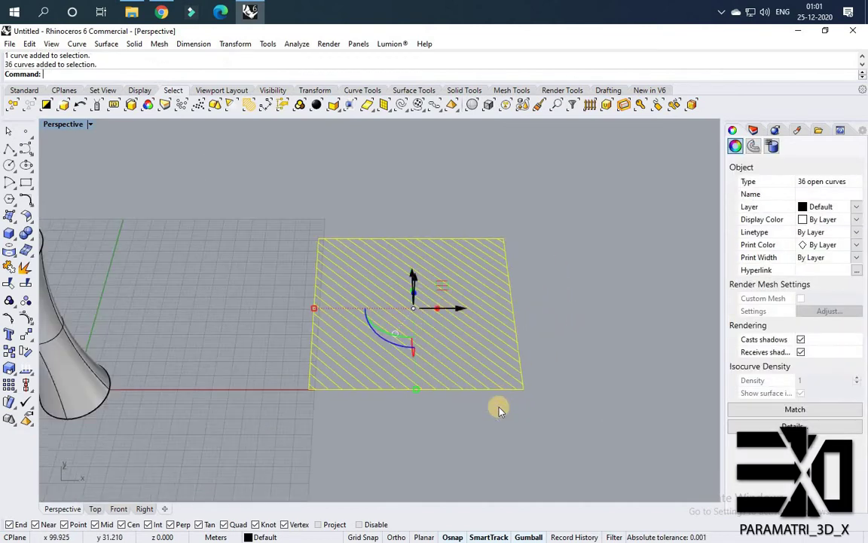
pyautogui.scroll(1, 481, 378)
pyautogui.scroll(2, 476, 384)
pyautogui.keyDown('ctrl'); pyautogui.click(476, 383); pyautogui.keyUp('ctrl')
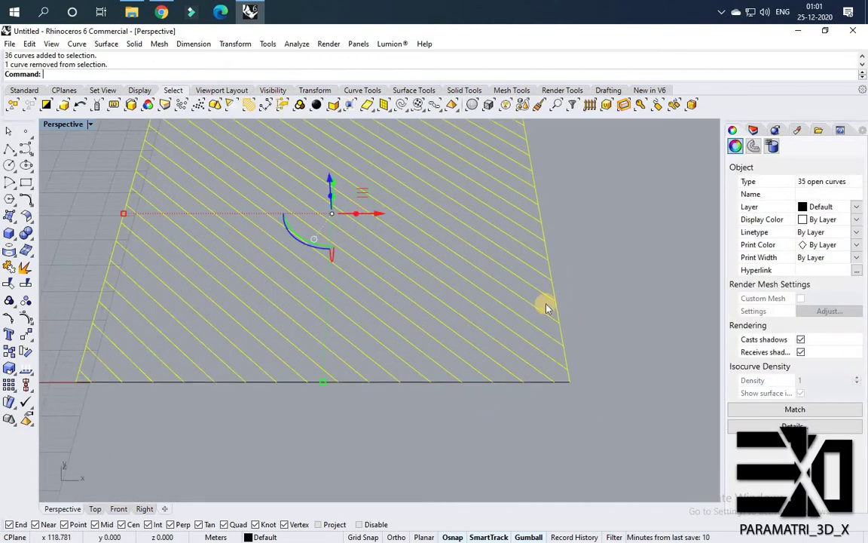
pyautogui.keyDown('ctrl'); pyautogui.click(559, 309); pyautogui.keyUp('ctrl')
pyautogui.scroll(-5, 573, 369)
pyautogui.scroll(2, 419, 196)
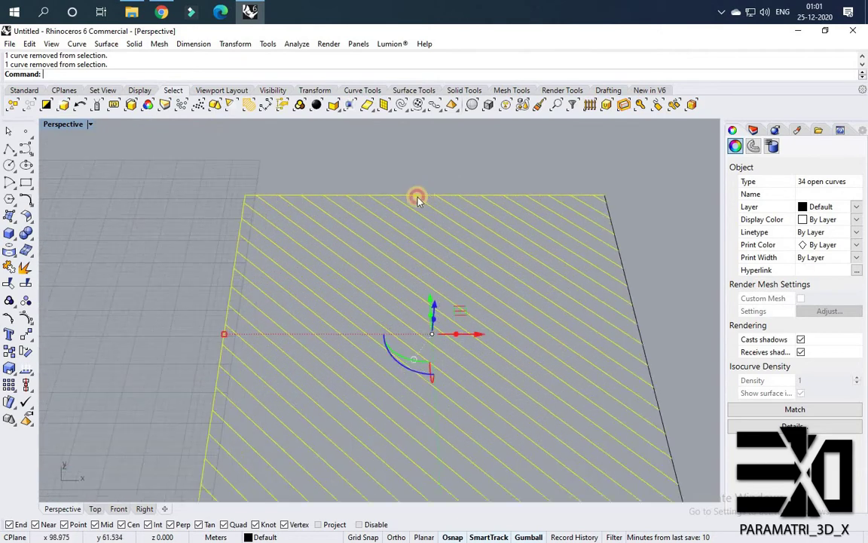
pyautogui.keyDown('ctrl'); pyautogui.click(242, 233); pyautogui.keyUp('ctrl')
pyautogui.scroll(3, 242, 228)
pyautogui.keyDown('ctrl'); pyautogui.click(242, 228); pyautogui.keyUp('ctrl')
pyautogui.scroll(-6, 285, 241)
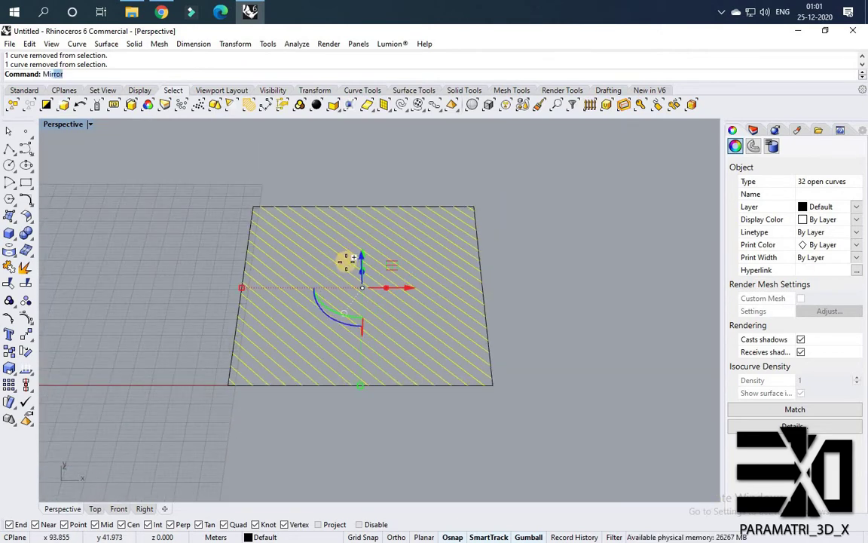
pyautogui.press('Return')
pyautogui.scroll(2, 370, 388)
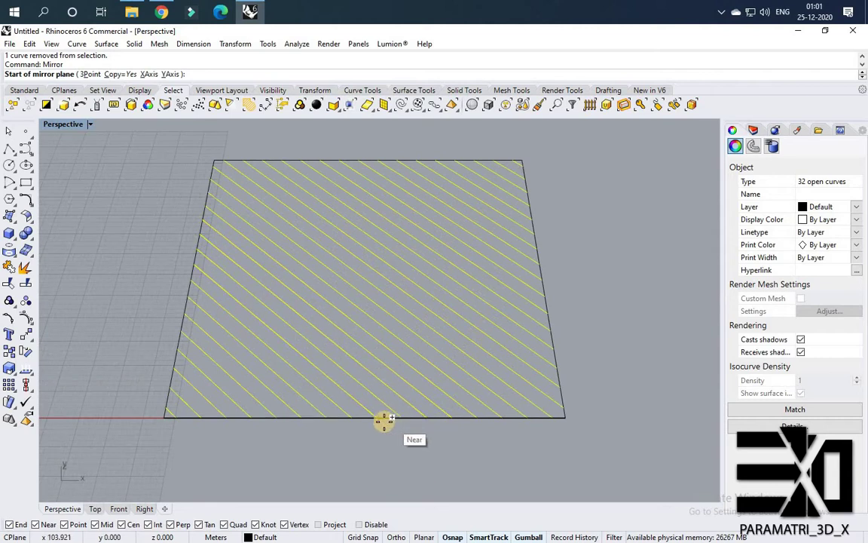
pyautogui.click(365, 417)
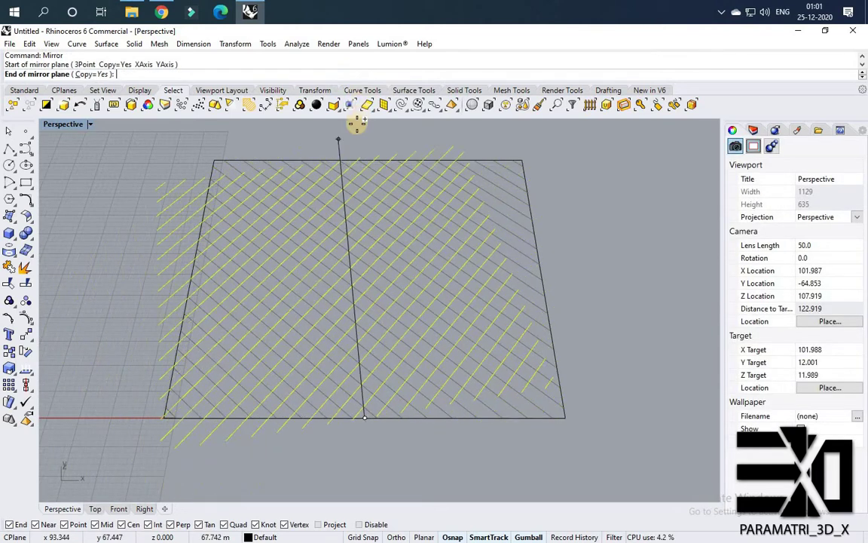
pyautogui.scroll(2, 357, 155)
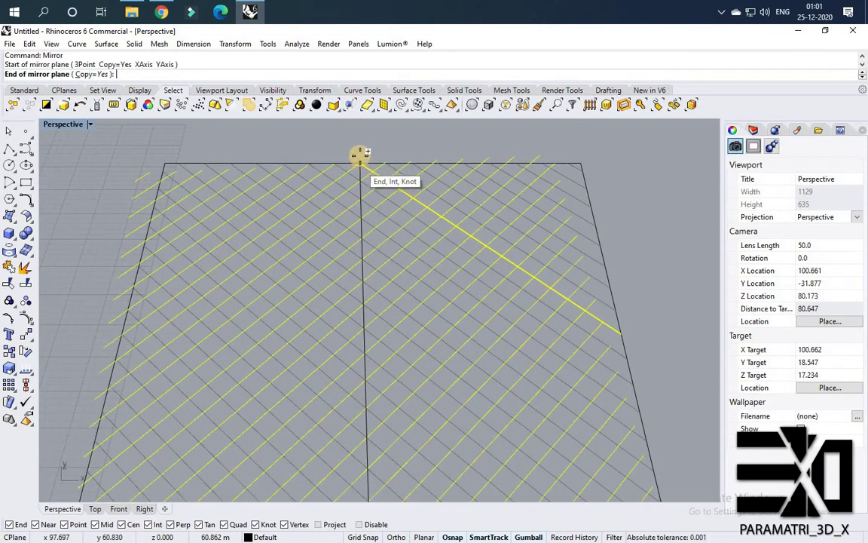
pyautogui.click(397, 537)
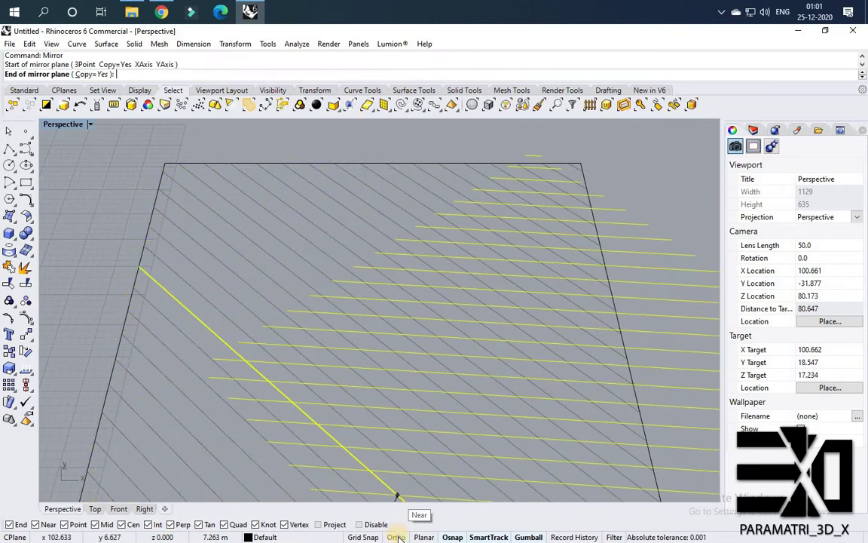
pyautogui.click(365, 207)
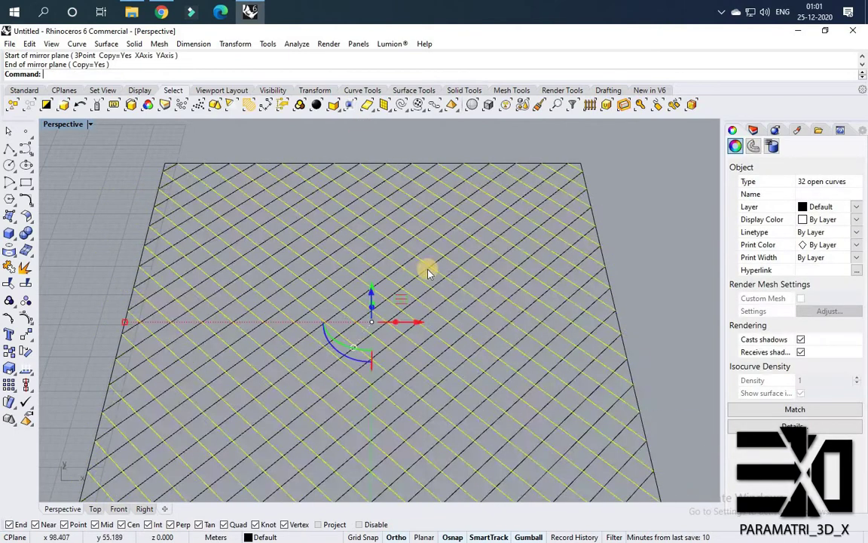
pyautogui.press('Escape')
pyautogui.scroll(-4, 424, 273)
pyautogui.scroll(-3, 444, 260)
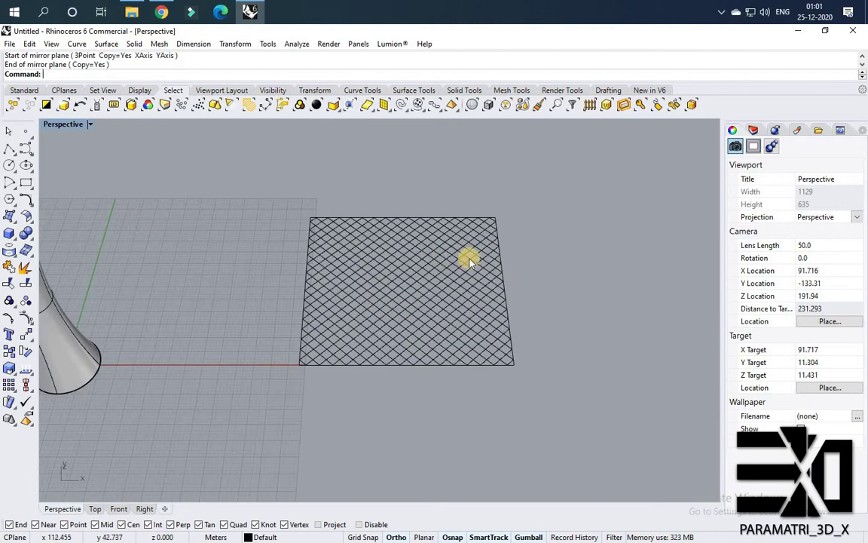
pyautogui.scroll(-4, 458, 317)
pyautogui.scroll(2, 312, 329)
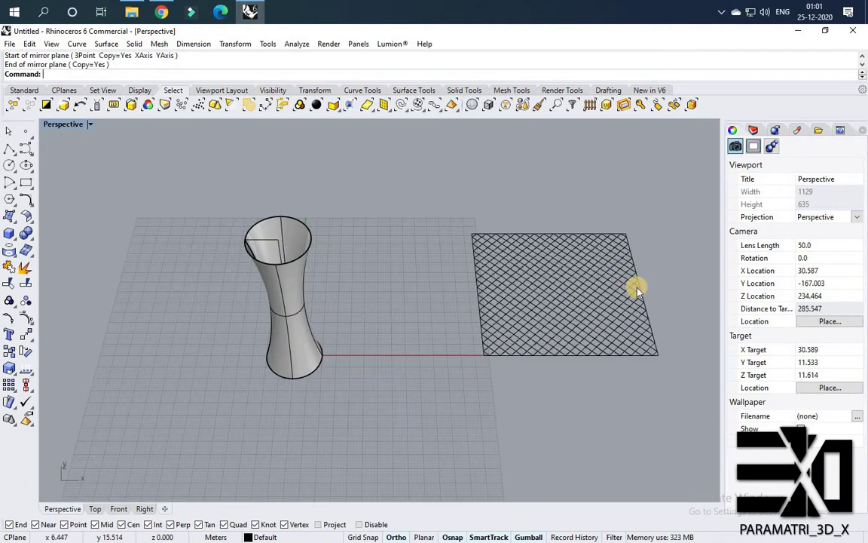
# - Delete the rectangle's edge opposite the X-axis edge and its edge nearest the tower
pyautogui.scroll(3, 590, 337)
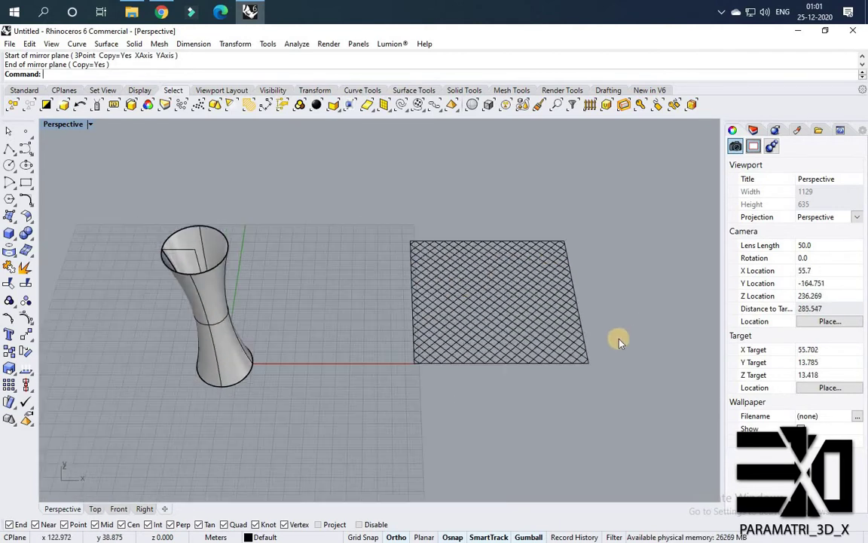
pyautogui.moveTo(590, 337); pyautogui.dragTo(420, 210, button='right')
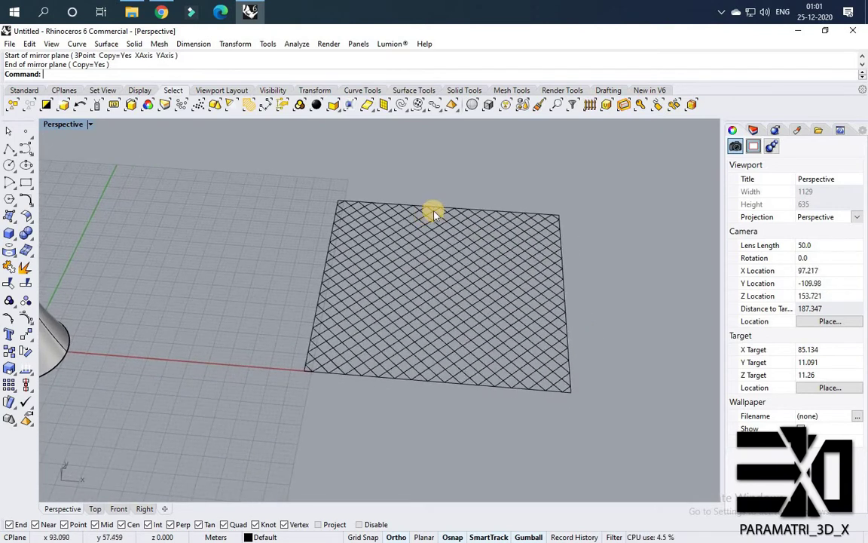
pyautogui.scroll(3, 556, 286)
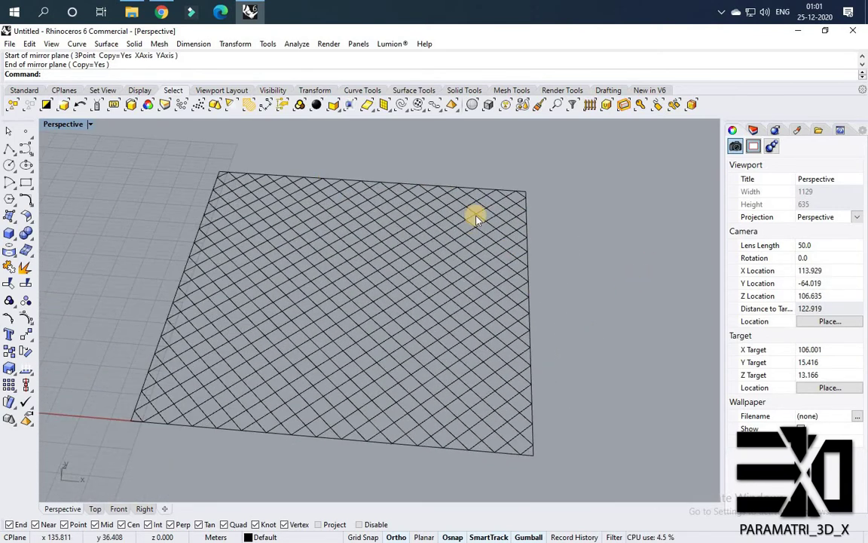
pyautogui.click(503, 188)
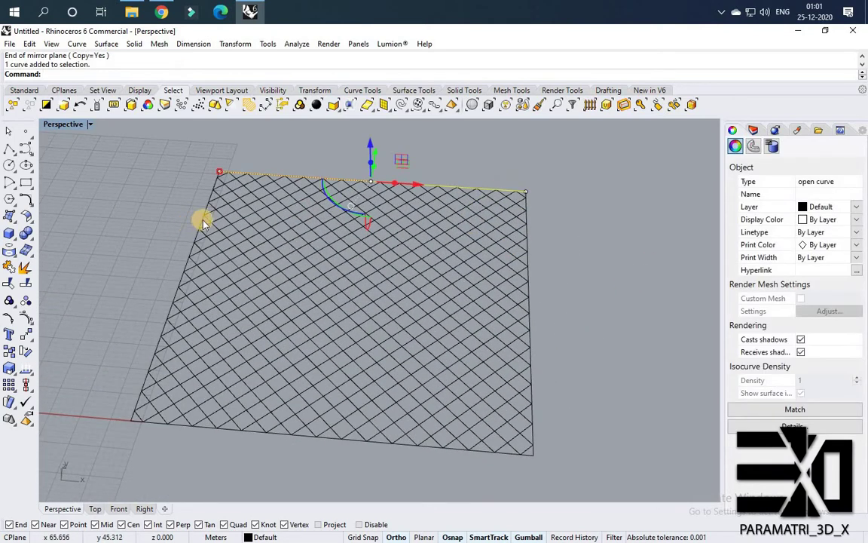
pyautogui.keyDown('shift'); pyautogui.click(201, 221); pyautogui.keyUp('shift')
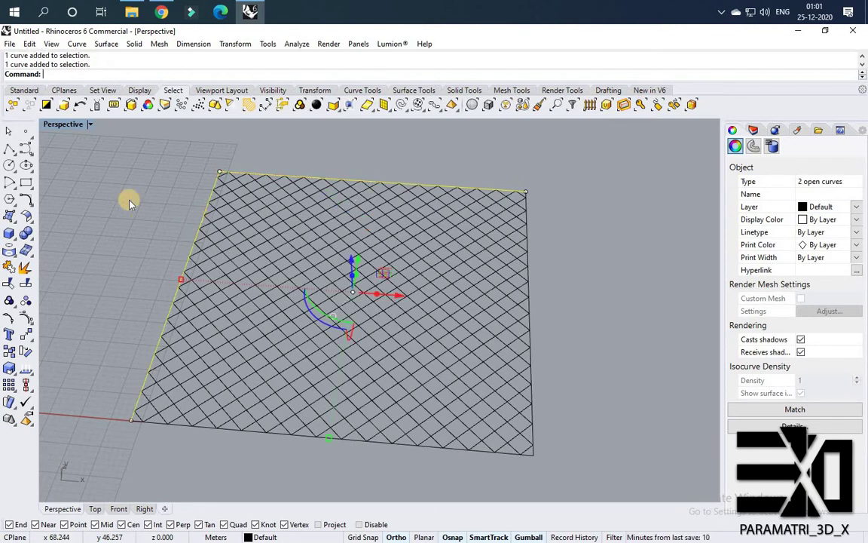
pyautogui.press('Delete')
# - Create a corner-to-corner rectangular plane from the pattern's X-axis corner nearest the tower to its diagonally opposite corner
pyautogui.click(10, 217)
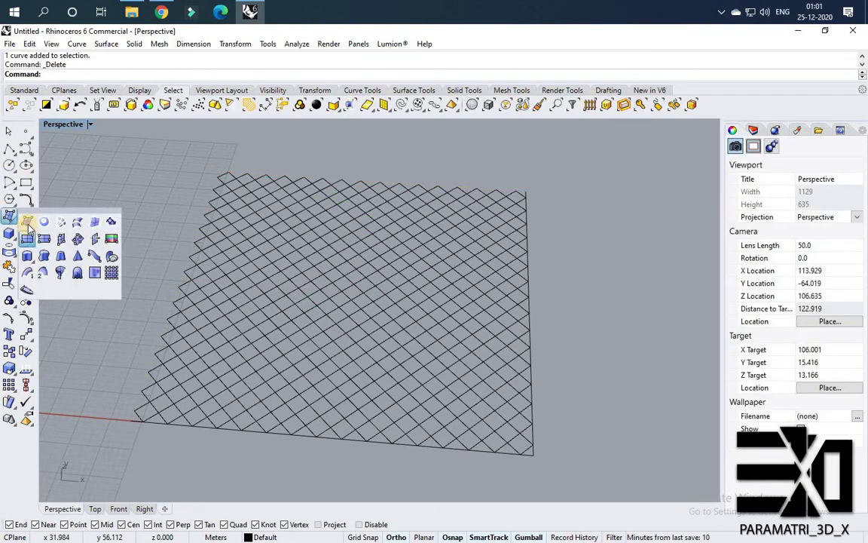
pyautogui.click(28, 242)
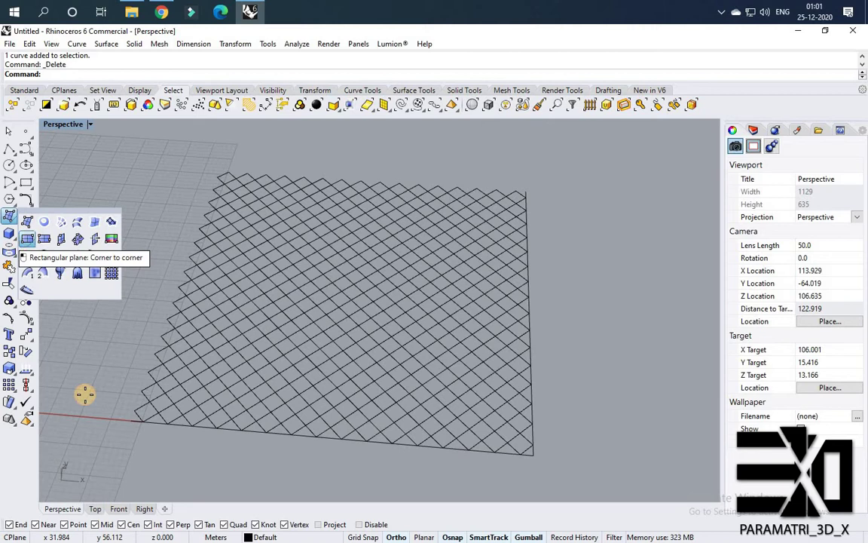
pyautogui.click(129, 423)
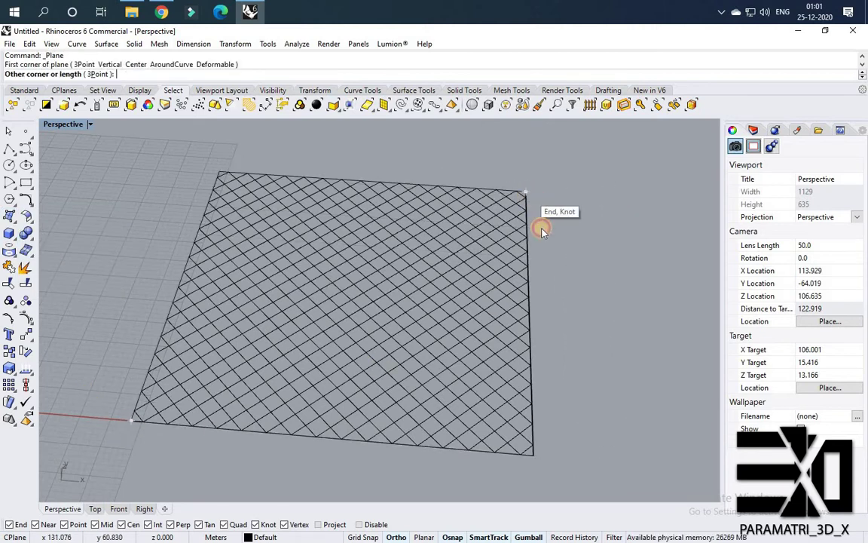
pyautogui.click(542, 222)
# - Delete the two remaining rectangle edge curves, along the X-axis side and the side farthest from the tower
pyautogui.scroll(-4, 541, 348)
pyautogui.scroll(5, 539, 347)
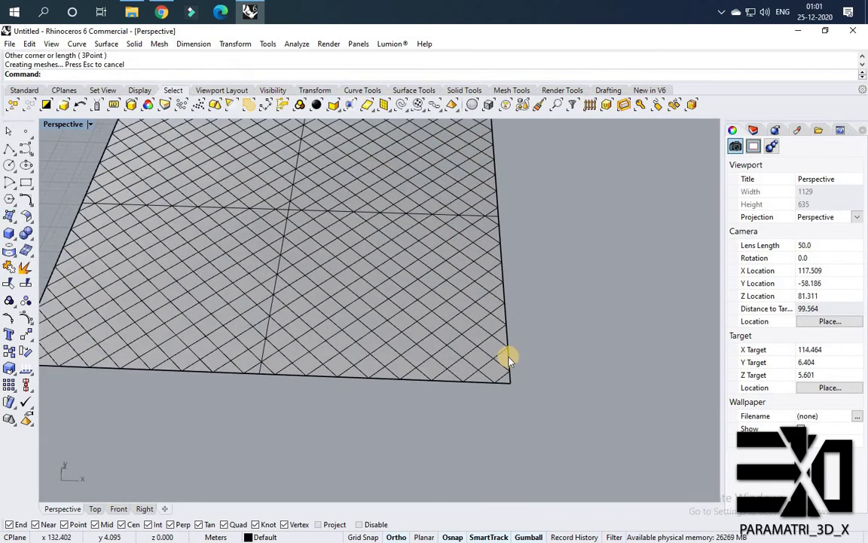
pyautogui.click(483, 387)
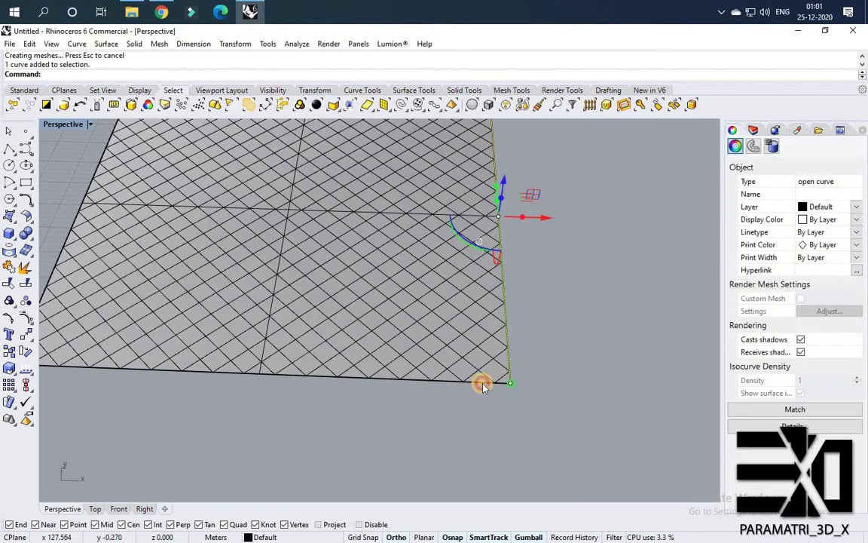
pyautogui.click(484, 385)
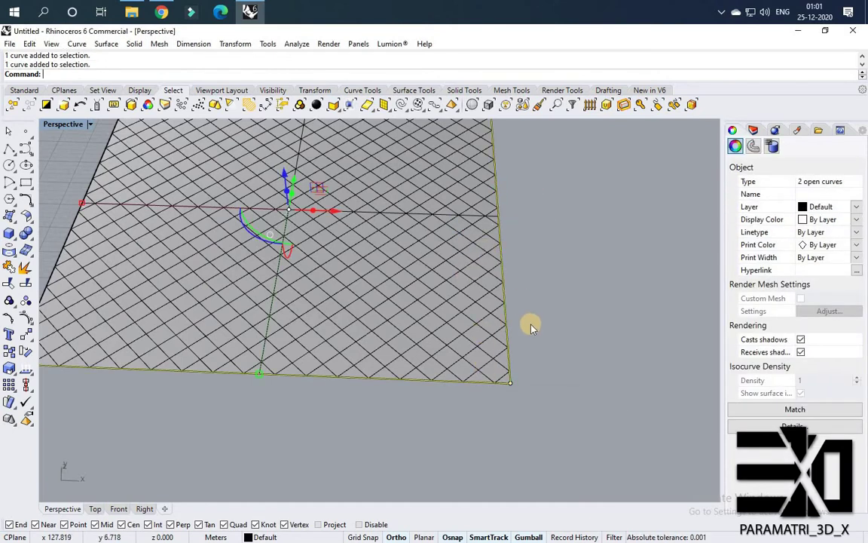
pyautogui.press('Delete')
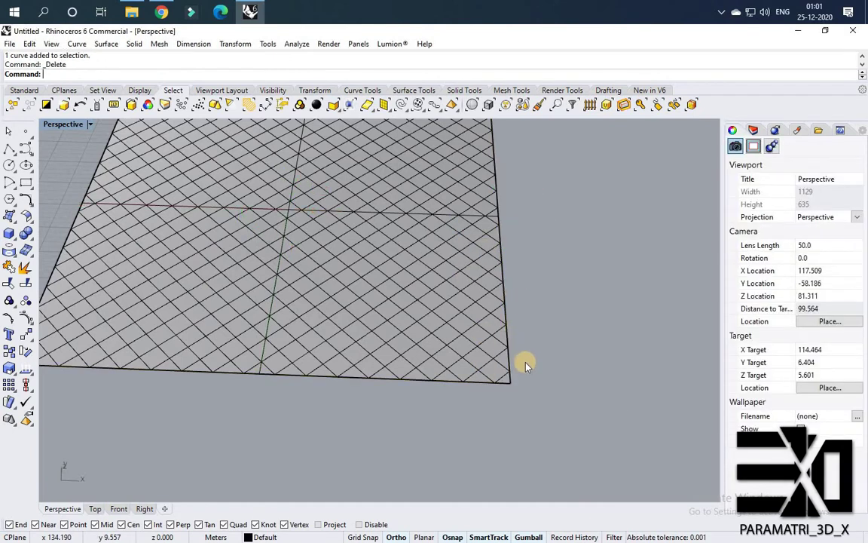
pyautogui.scroll(-8, 523, 359)
pyautogui.scroll(3, 391, 344)
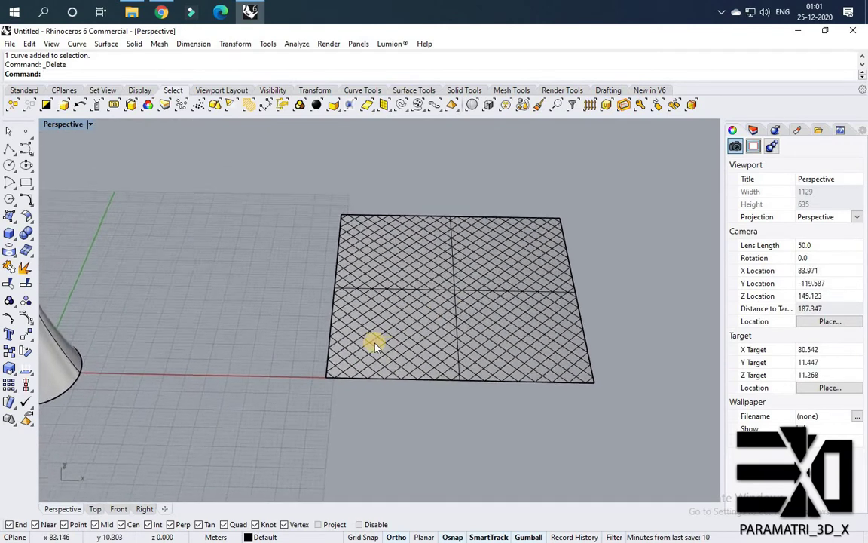
pyautogui.scroll(-3, 374, 343)
pyautogui.scroll(2, 440, 300)
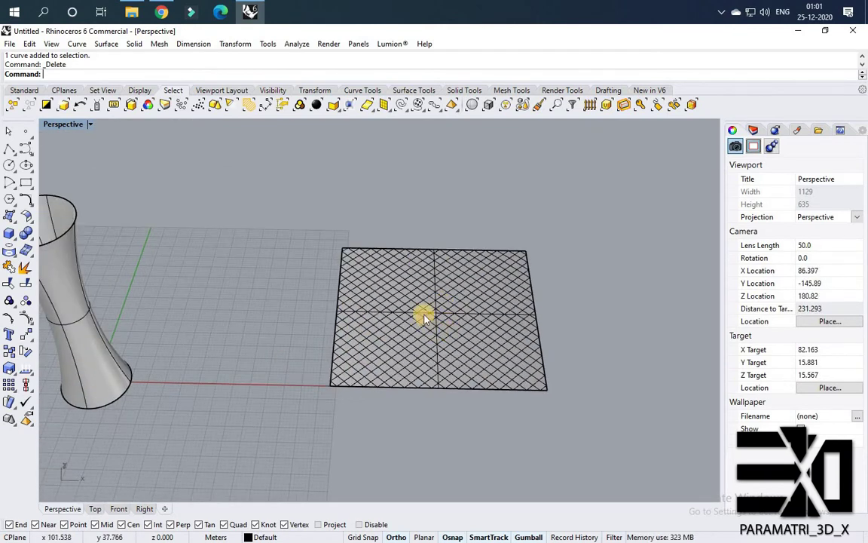
pyautogui.scroll(-2, 425, 318)
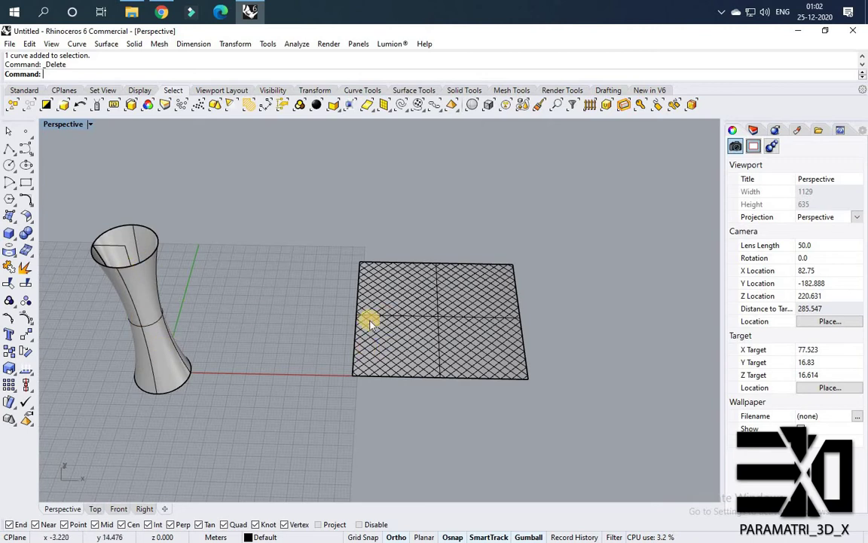
pyautogui.scroll(2, 433, 306)
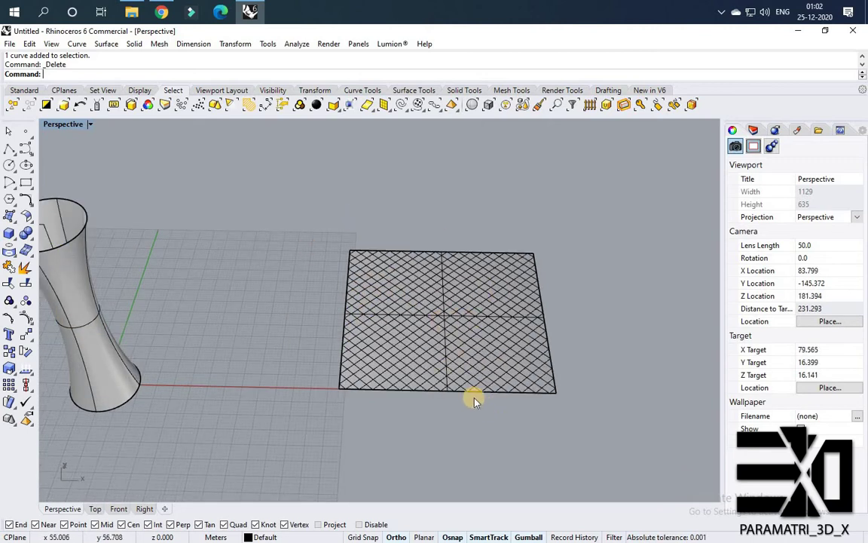
pyautogui.scroll(-4, 235, 302)
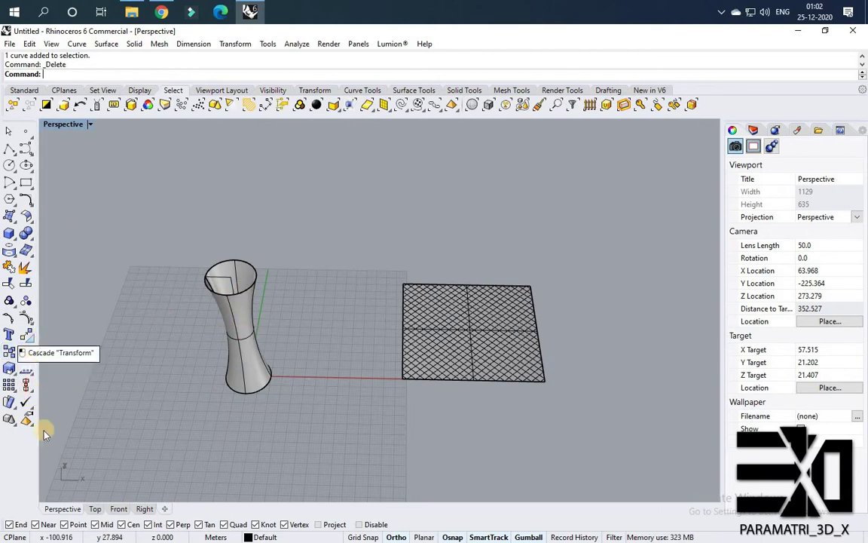
# - Start Flow Along Surface with all the diagonal pattern lines as objects, leaving the plane out of the selection
pyautogui.click(34, 341)
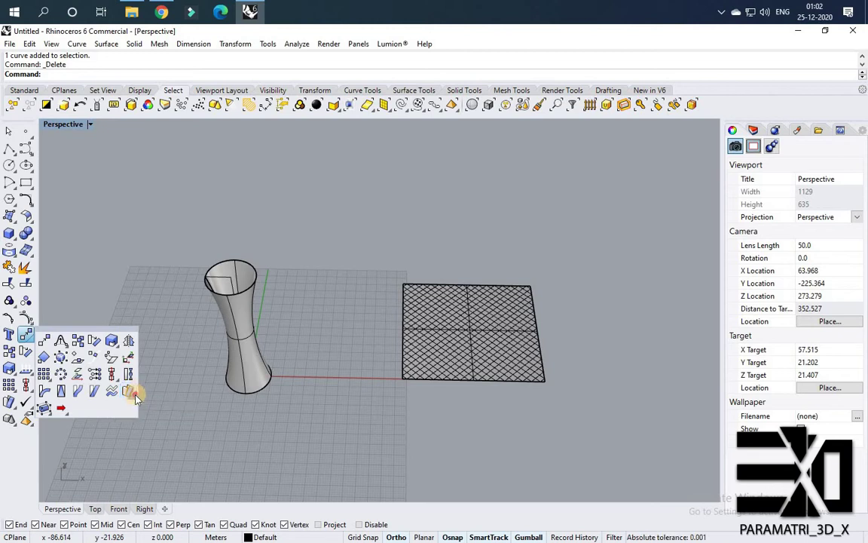
pyautogui.click(133, 392)
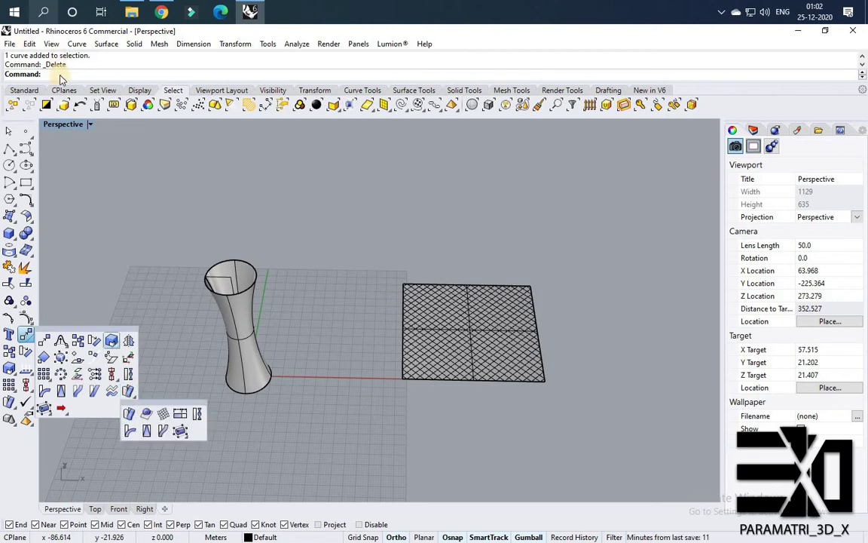
pyautogui.click(131, 417)
pyautogui.scroll(3, 486, 264)
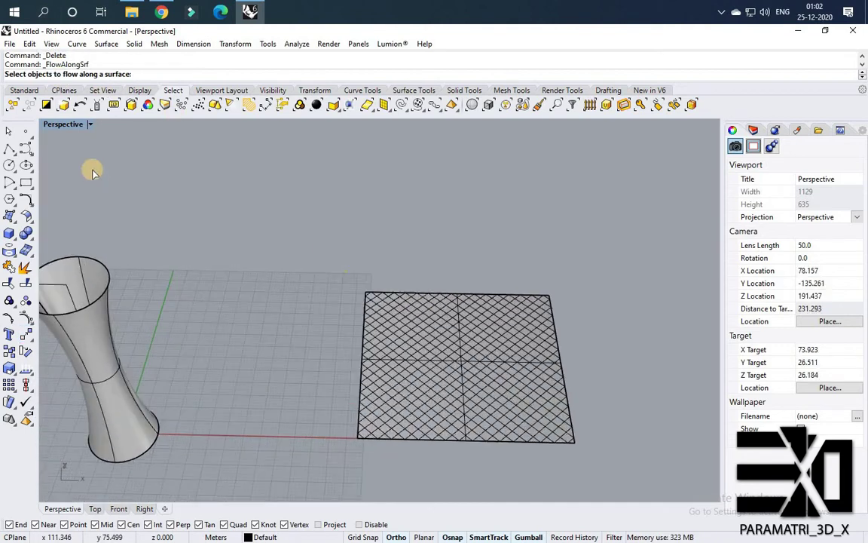
pyautogui.scroll(2, 252, 237)
pyautogui.moveTo(252, 239); pyautogui.dragTo(640, 484)
pyautogui.scroll(4, 423, 449)
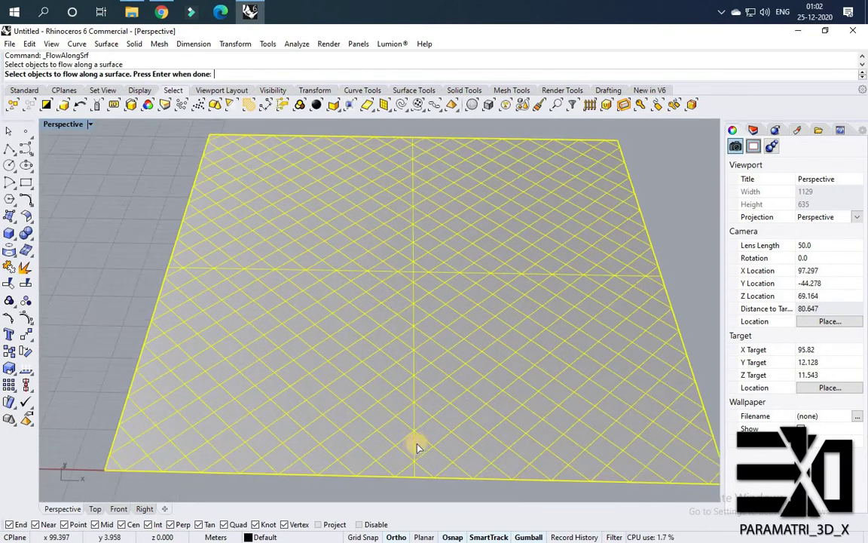
pyautogui.scroll(-5, 399, 414)
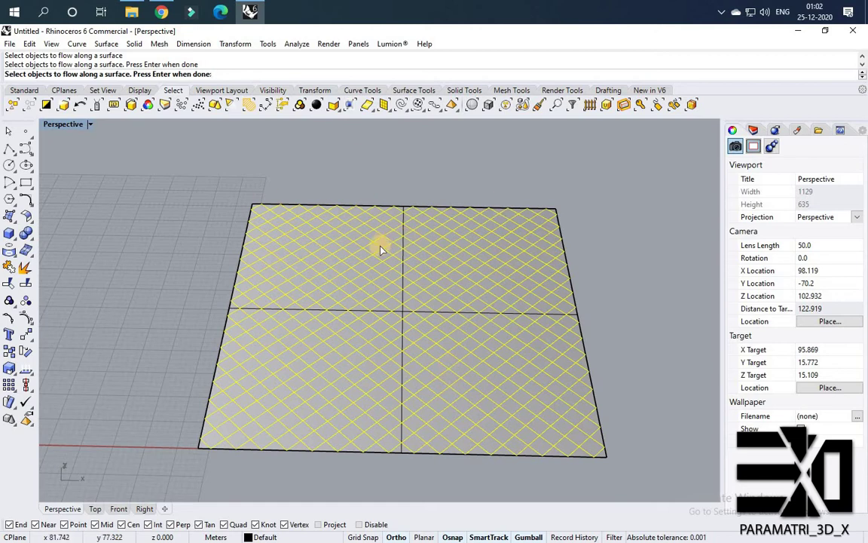
pyautogui.scroll(-3, 381, 250)
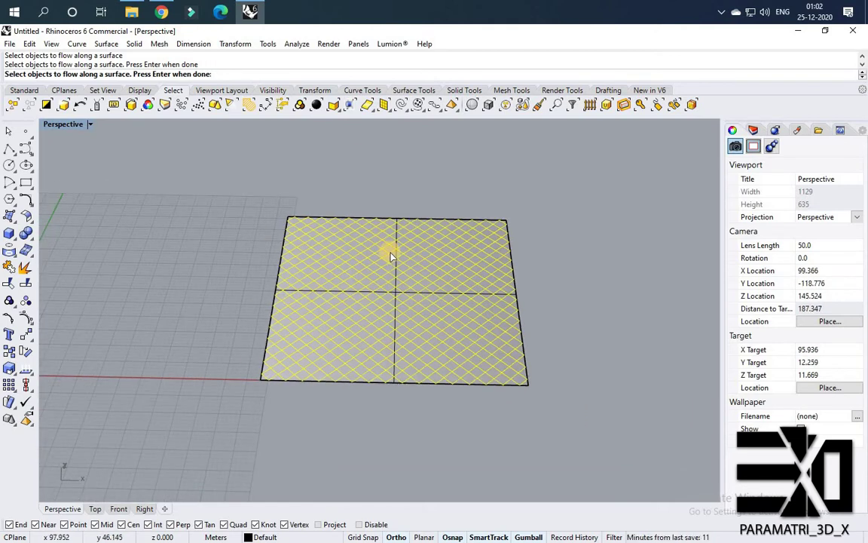
pyautogui.press('Return')
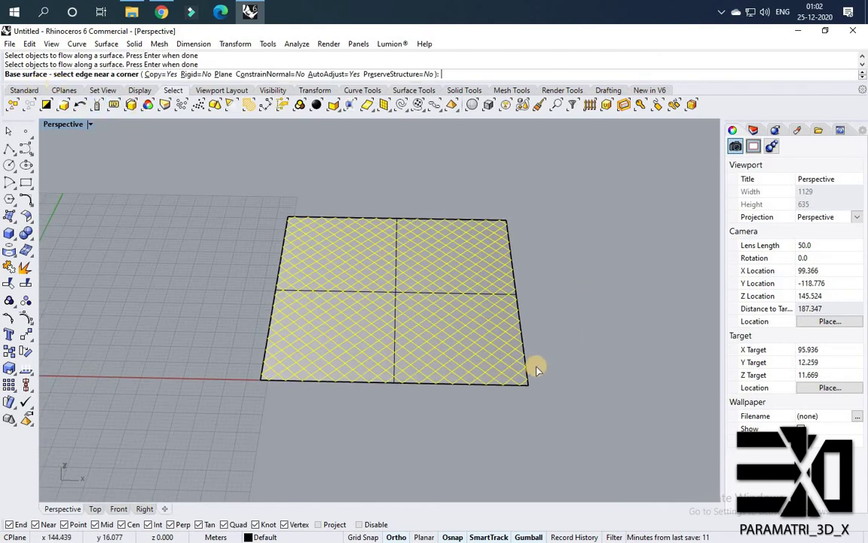
# - Flow a copy of the lines from the plane, picked near its X-axis corner farthest from the tower, onto the tower surface near its upper rim
pyautogui.scroll(6, 517, 404)
pyautogui.click(522, 392)
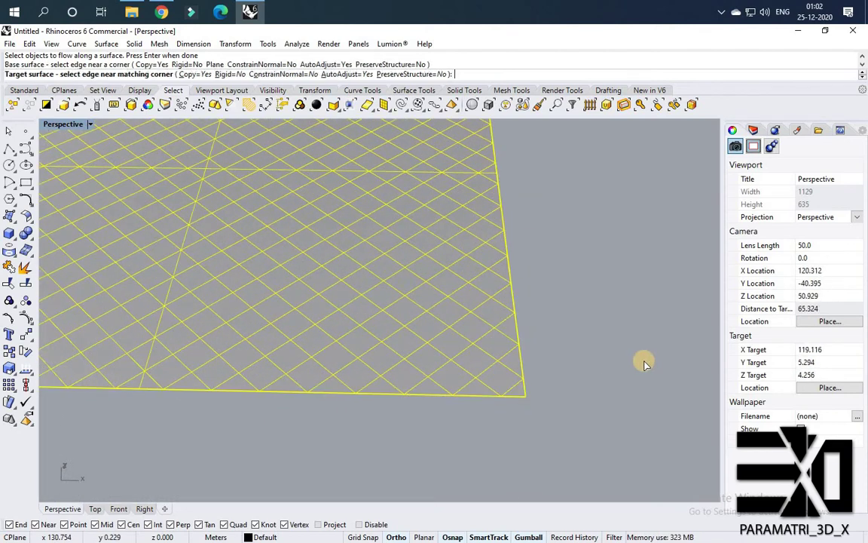
pyautogui.scroll(-10, 645, 364)
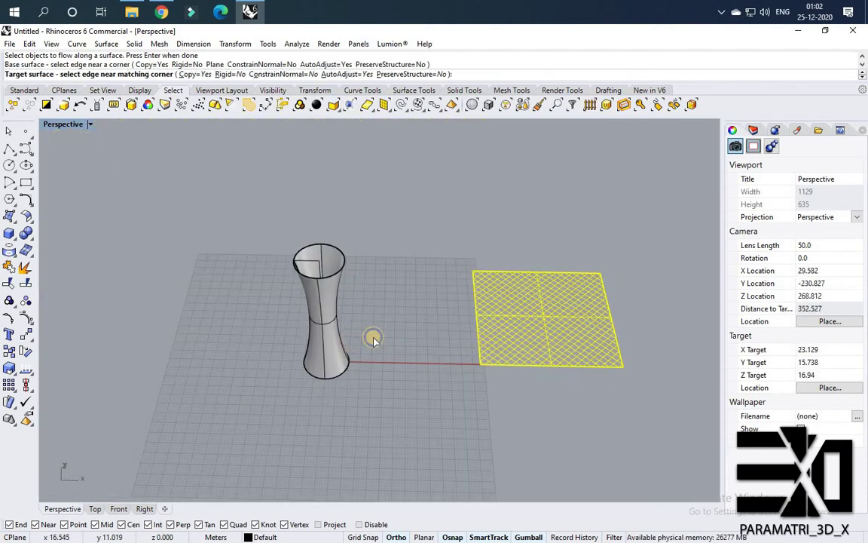
pyautogui.scroll(3, 313, 318)
pyautogui.moveTo(322, 302); pyautogui.dragTo(330, 278, button='right')
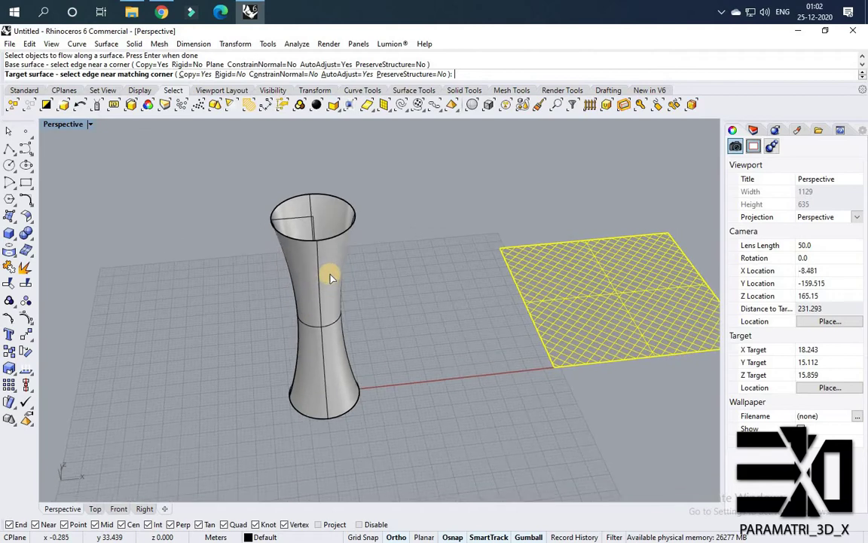
pyautogui.click(329, 246)
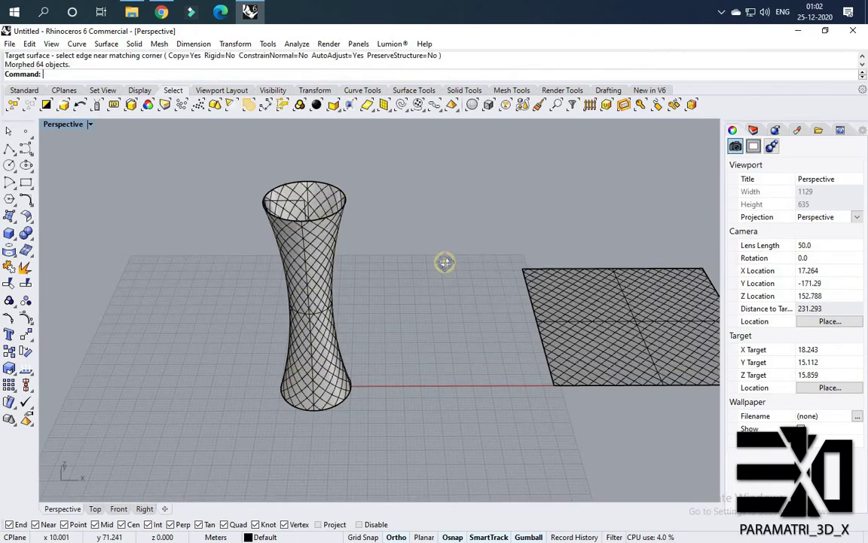
# - Join two flowed diagonal curves that meet at the tower's vertical seam near the upper rim into one curve
pyautogui.moveTo(446, 260); pyautogui.dragTo(303, 256, button='right')
pyautogui.scroll(5, 309, 255)
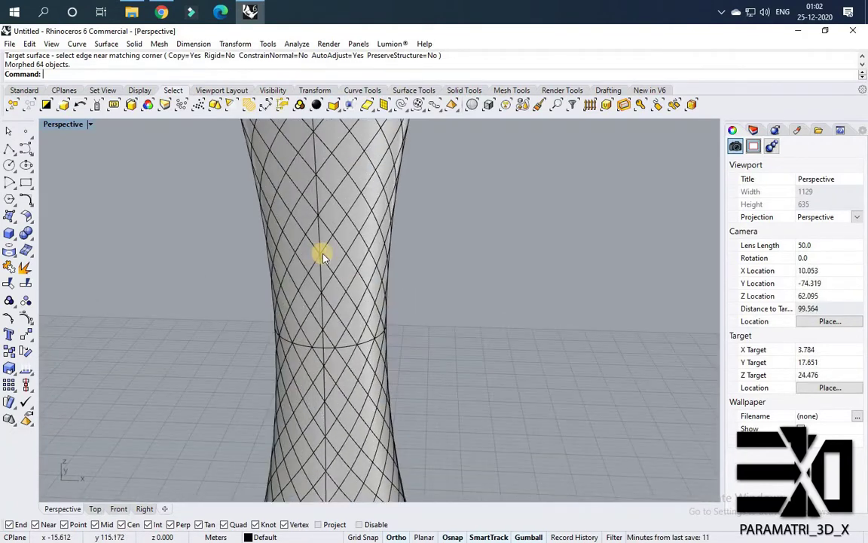
pyautogui.scroll(4, 355, 290)
pyautogui.scroll(-4, 345, 285)
pyautogui.scroll(1, 342, 279)
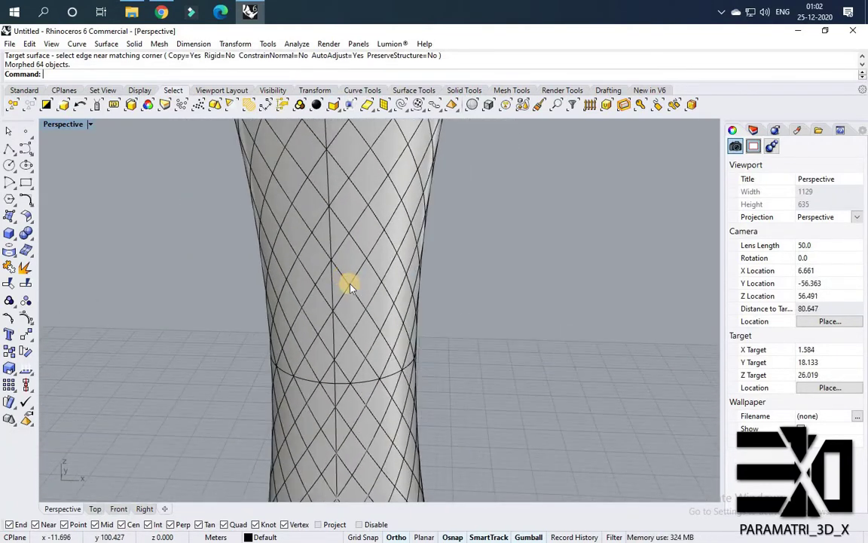
pyautogui.click(350, 287)
pyautogui.click(375, 300)
pyautogui.scroll(-4, 373, 297)
pyautogui.moveTo(373, 298); pyautogui.dragTo(457, 243, button='right')
pyautogui.scroll(3, 441, 218)
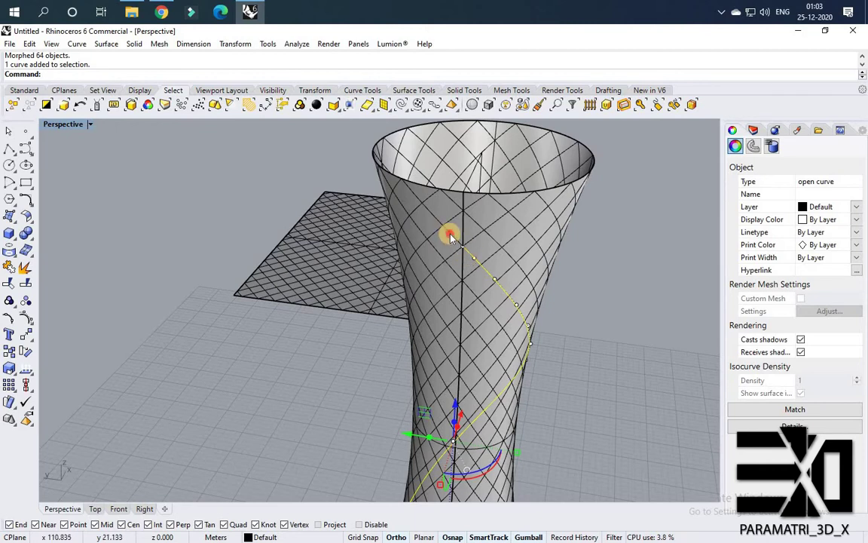
pyautogui.keyDown('shift'); pyautogui.click(450, 236); pyautogui.keyUp('shift')
pyautogui.hotkey('ctrl', 'j')
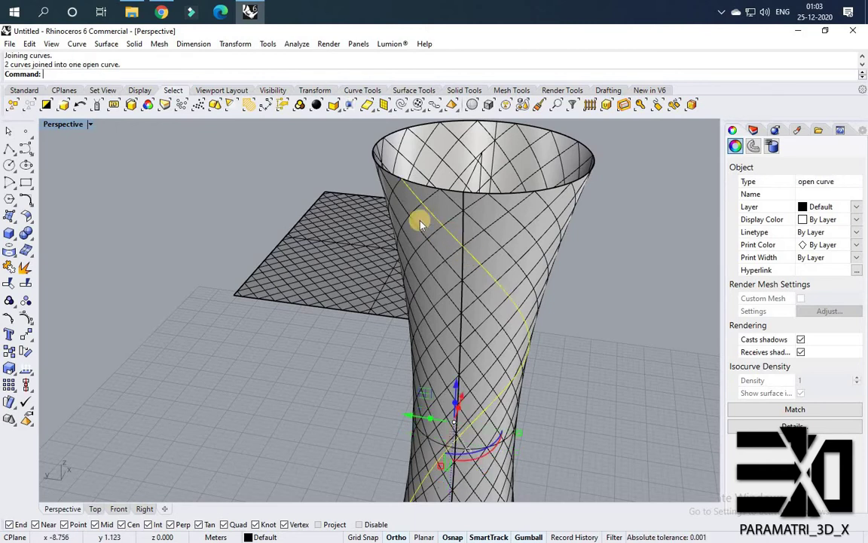
# - Select the two pairs of same-direction diagonal curves that meet at the vertical seam just below the tower's upper flare
pyautogui.moveTo(419, 219); pyautogui.dragTo(419, 242, button='right')
pyautogui.press('Escape')
pyautogui.click(413, 234)
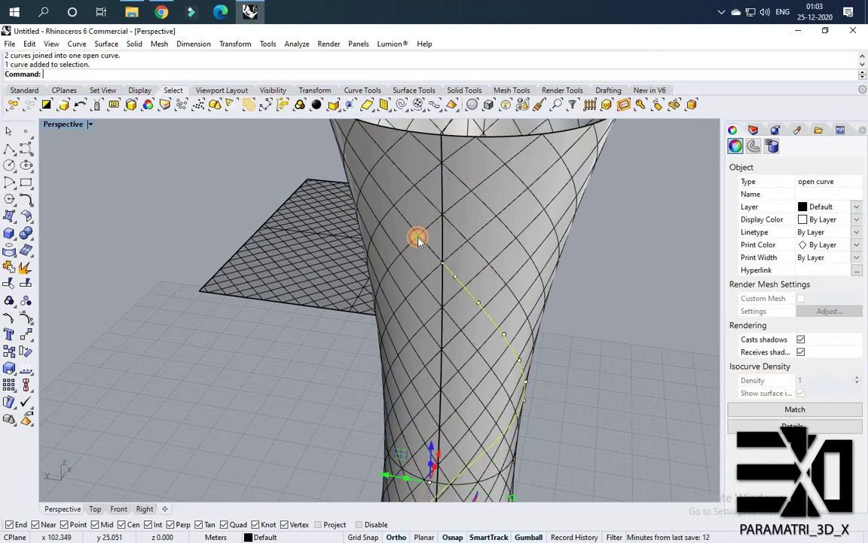
pyautogui.keyDown('shift'); pyautogui.click(430, 246); pyautogui.keyUp('shift')
pyautogui.press('Escape')
pyautogui.click(432, 252)
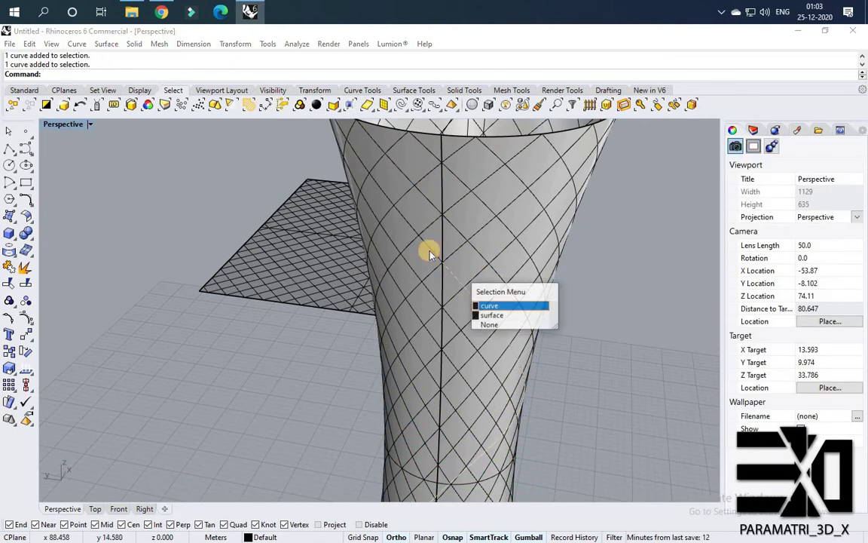
pyautogui.click(431, 252)
pyautogui.keyDown('shift'); pyautogui.click(430, 252); pyautogui.keyUp('shift')
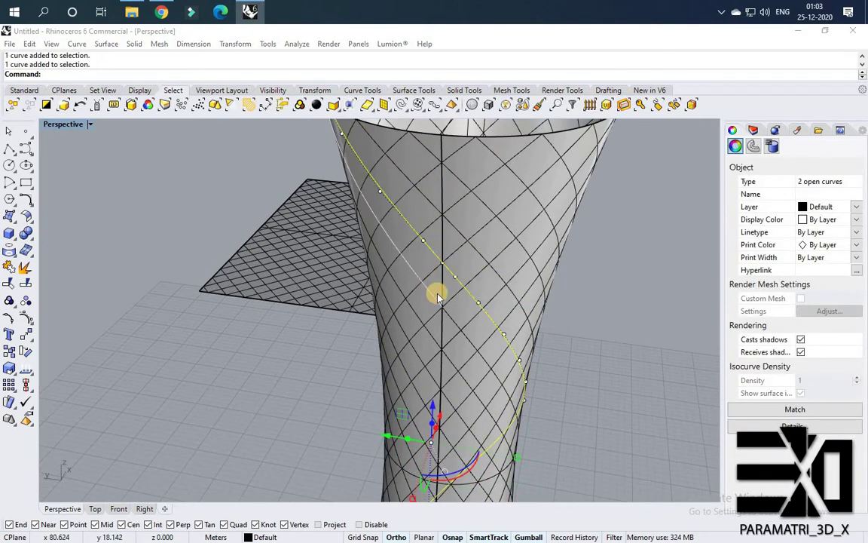
pyautogui.keyDown('shift'); pyautogui.click(443, 303); pyautogui.keyUp('shift')
pyautogui.press('Return')
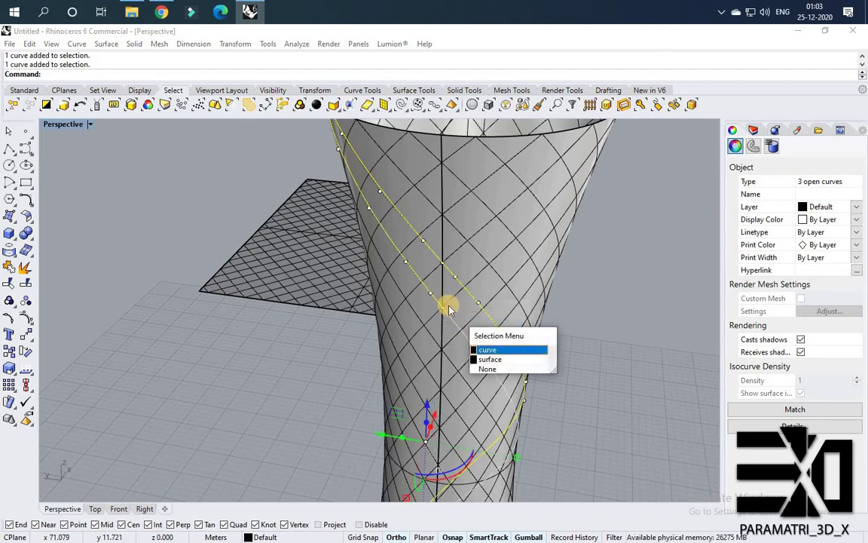
pyautogui.press('Return')
# - Add the next descending diagonals on both sides of the seam to the selection, working down the upper half of the tower
pyautogui.moveTo(434, 332); pyautogui.dragTo(445, 286, button='right')
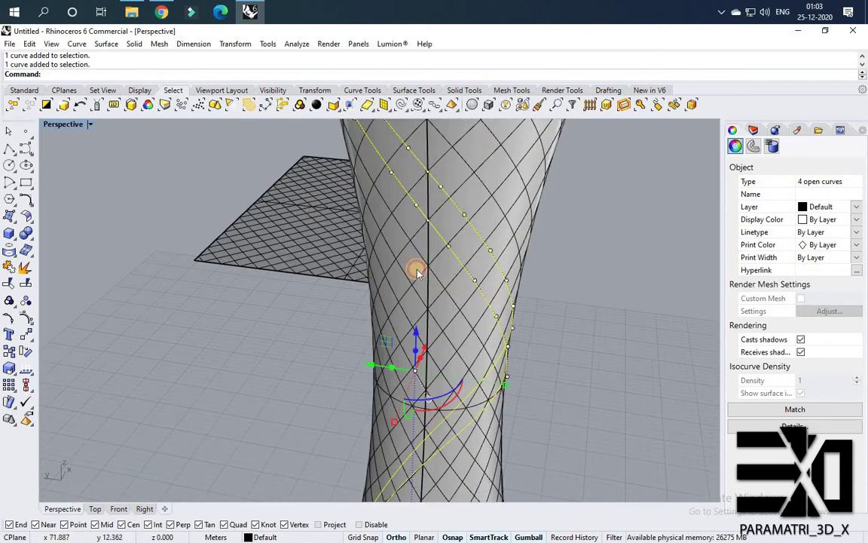
pyautogui.keyDown('shift'); pyautogui.click(417, 270); pyautogui.keyUp('shift')
pyautogui.keyDown('shift'); pyautogui.click(416, 252); pyautogui.keyUp('shift')
pyautogui.keyDown('shift'); pyautogui.click(421, 295); pyautogui.keyUp('shift')
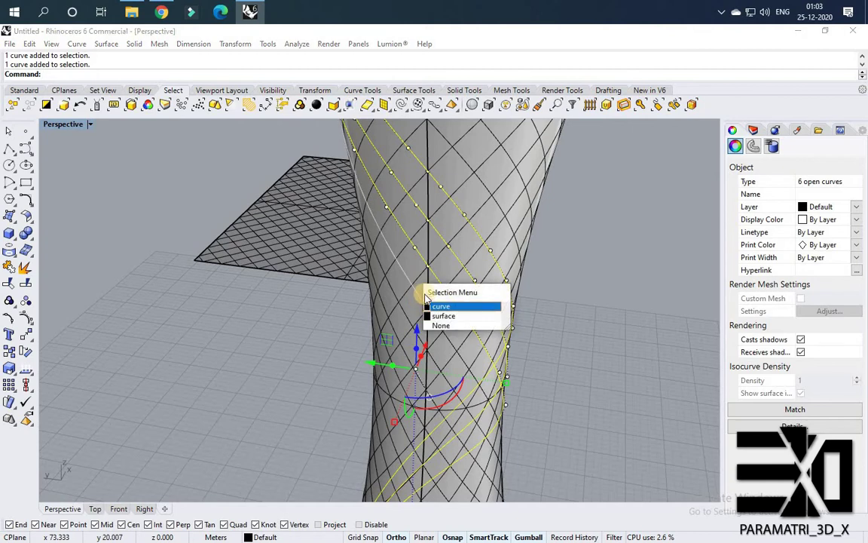
pyautogui.click(437, 306)
pyautogui.keyDown('shift'); pyautogui.click(432, 297); pyautogui.keyUp('shift')
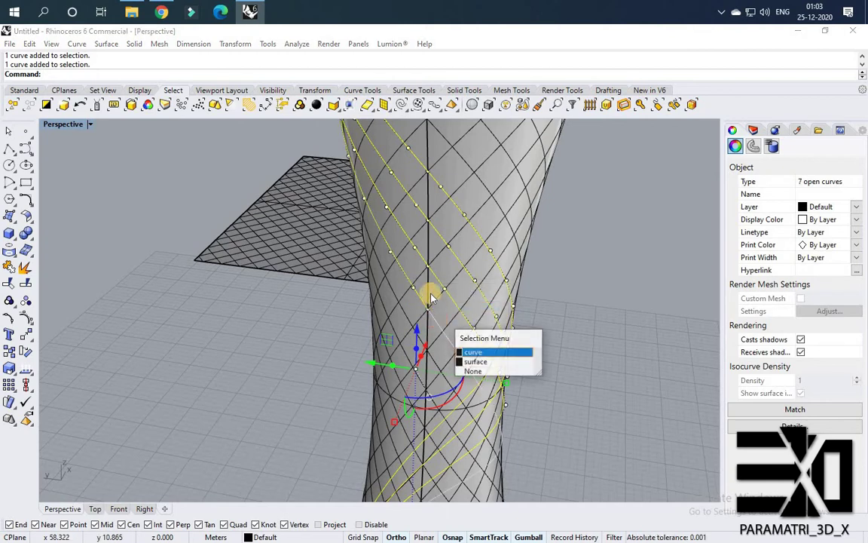
pyautogui.click(404, 296)
pyautogui.keyDown('shift'); pyautogui.click(405, 312); pyautogui.keyUp('shift')
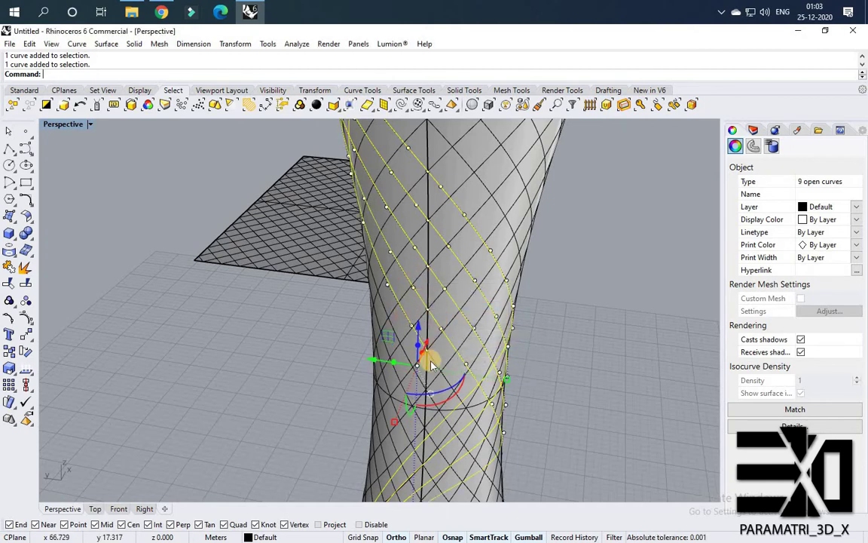
# - Add the same-direction diagonals that meet at the seam just above and around the tower's waist ring to the selection
pyautogui.scroll(3, 432, 366)
pyautogui.keyDown('shift'); pyautogui.click(411, 334); pyautogui.keyUp('shift')
pyautogui.press('Return')
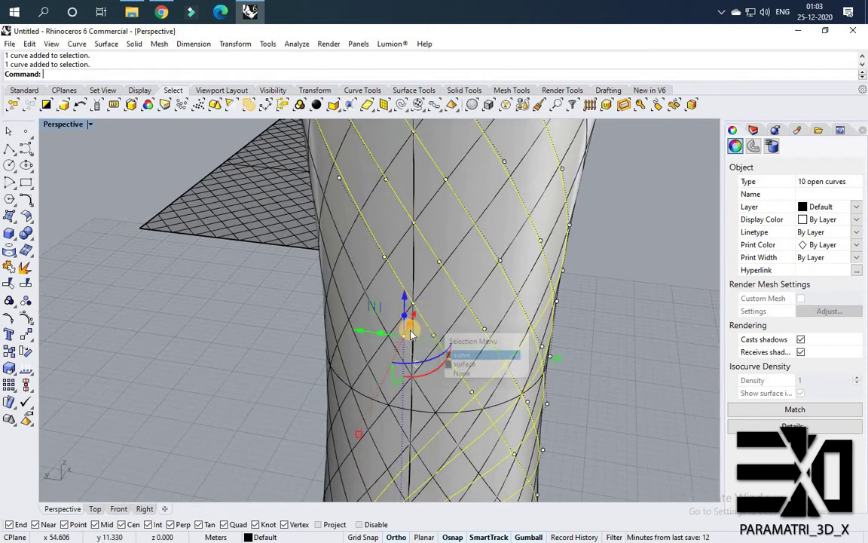
pyautogui.keyDown('shift'); pyautogui.moveTo(411, 334); pyautogui.dragTo(414, 327, button='right'); pyautogui.keyUp('shift')
pyautogui.keyDown('shift'); pyautogui.click(413, 339); pyautogui.keyUp('shift')
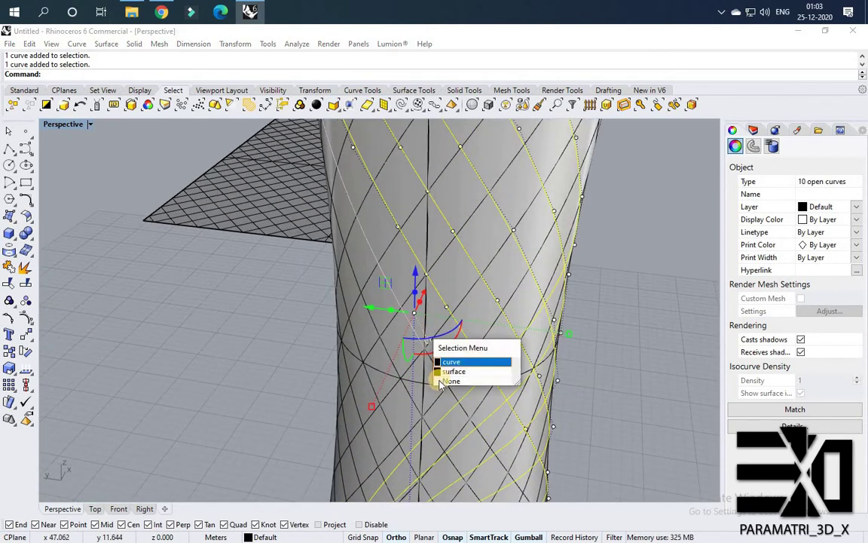
pyautogui.press('Return')
pyautogui.keyDown('shift'); pyautogui.click(427, 334); pyautogui.keyUp('shift')
pyautogui.moveTo(428, 334); pyautogui.dragTo(441, 310, button='right')
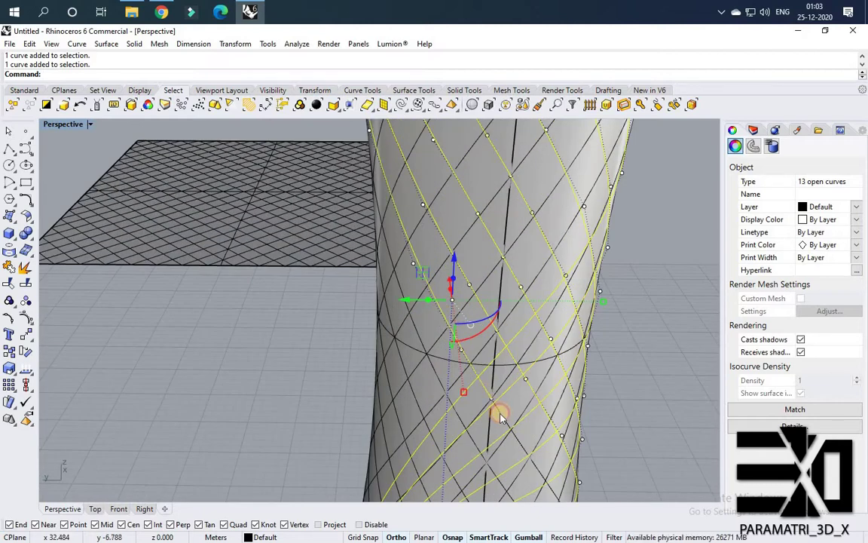
# - Extend the selection with the matching diagonals on both sides of the seam just below the waist ring
pyautogui.keyDown('shift'); pyautogui.click(520, 426); pyautogui.keyUp('shift')
pyautogui.press('Return')
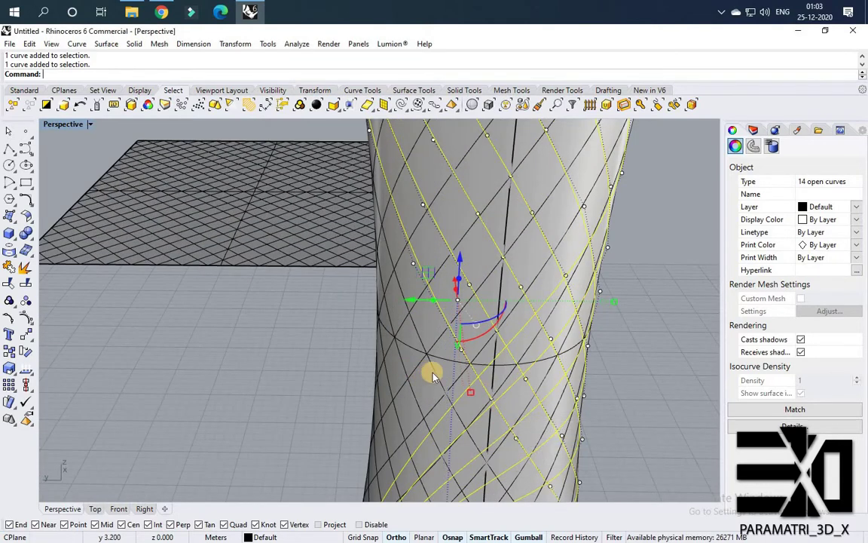
pyautogui.keyDown('shift'); pyautogui.click(466, 427); pyautogui.keyUp('shift')
pyautogui.keyDown('shift'); pyautogui.click(493, 471); pyautogui.keyUp('shift')
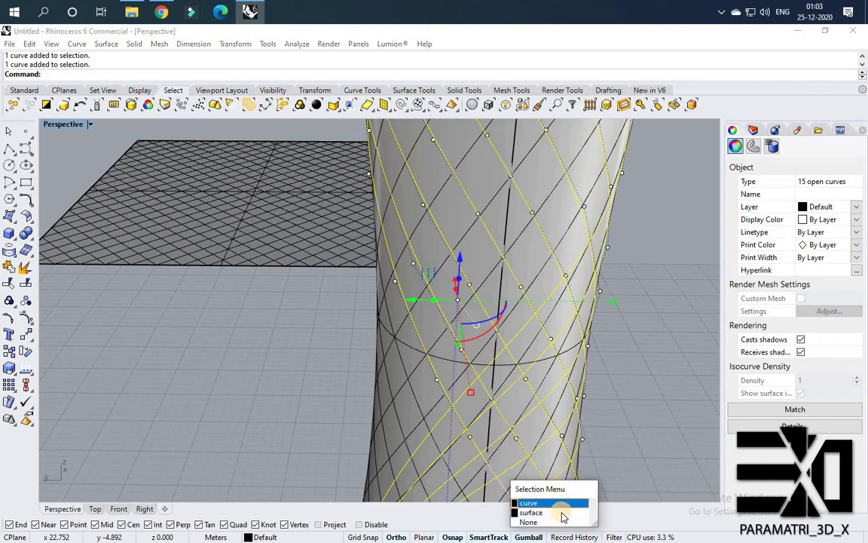
pyautogui.press('Return')
# - Add the next two pairs of same-direction diagonals meeting at the seam below the waist to the selection, picking curves rather than the surface
pyautogui.scroll(-5, 424, 316)
pyautogui.scroll(2, 449, 319)
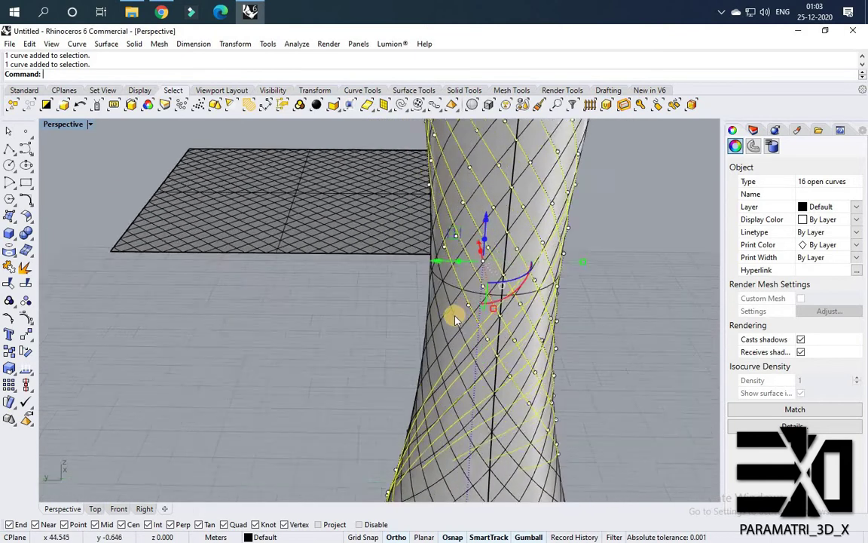
pyautogui.scroll(2, 456, 315)
pyautogui.keyDown('shift'); pyautogui.click(514, 427); pyautogui.keyUp('shift')
pyautogui.click(504, 349)
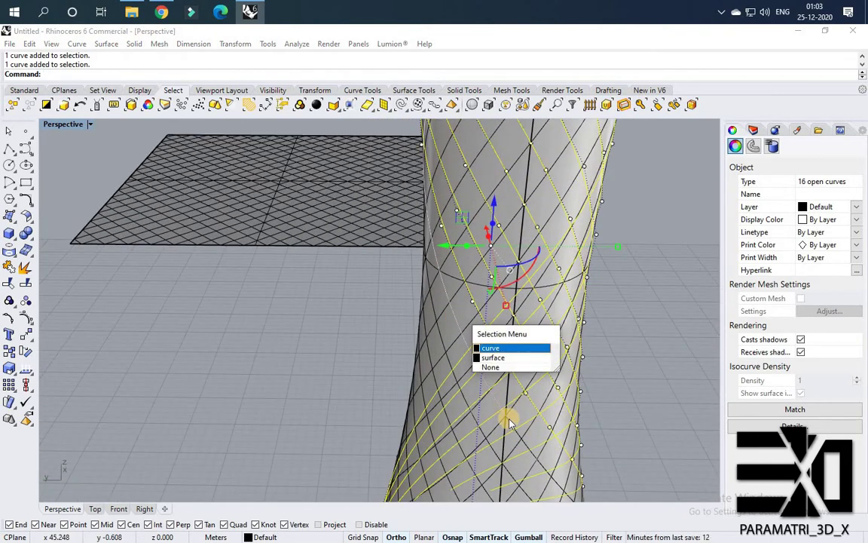
pyautogui.keyDown('shift'); pyautogui.click(539, 442); pyautogui.keyUp('shift')
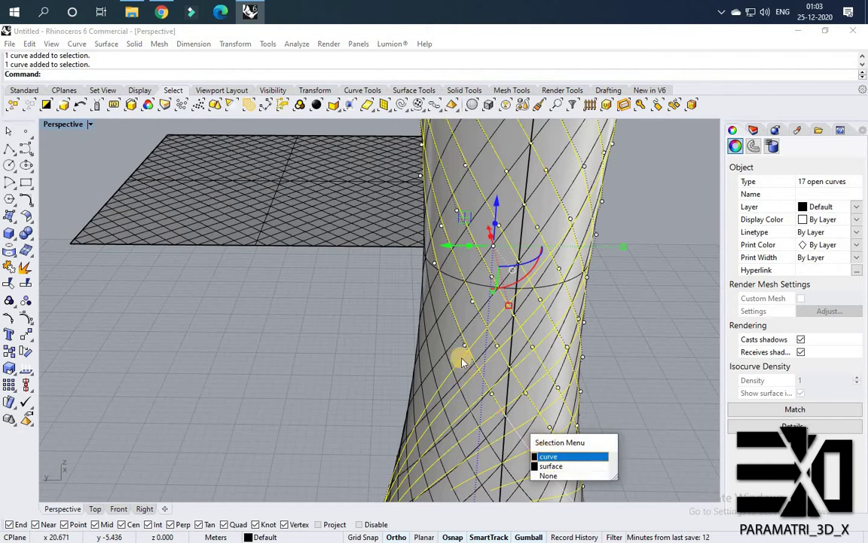
pyautogui.keyDown('shift'); pyautogui.click(443, 340); pyautogui.keyUp('shift')
pyautogui.click(480, 371)
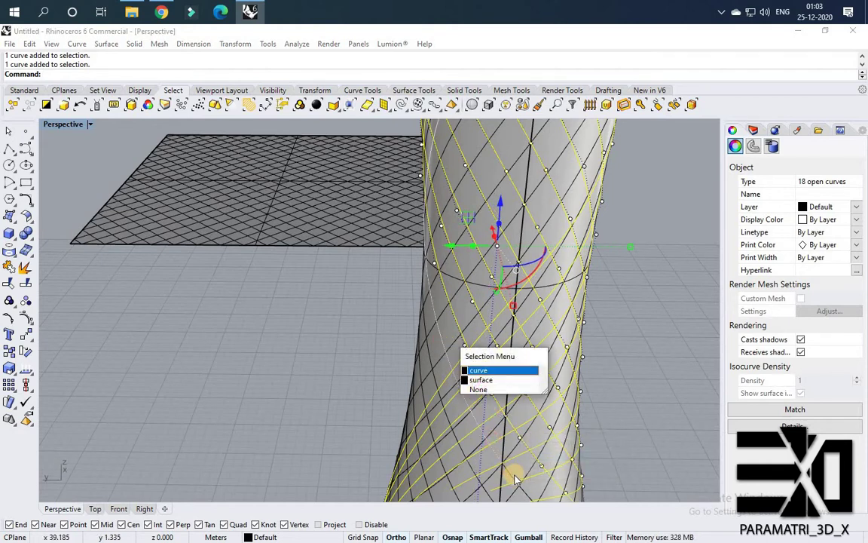
pyautogui.press('Return')
pyautogui.keyDown('shift'); pyautogui.click(517, 468); pyautogui.keyUp('shift')
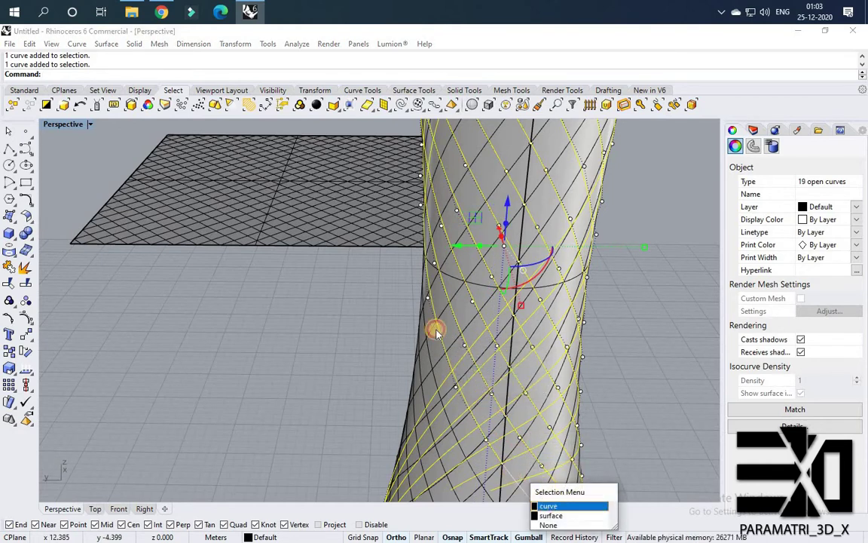
# - Add the same-direction diagonals on both sides of the seam along the widening lower part of the tower to the selection
pyautogui.scroll(-3, 486, 459)
pyautogui.keyDown('shift'); pyautogui.moveTo(487, 459); pyautogui.dragTo(470, 409, button='right'); pyautogui.keyUp('shift')
pyautogui.scroll(3, 470, 410)
pyautogui.keyDown('shift'); pyautogui.click(478, 411); pyautogui.keyUp('shift')
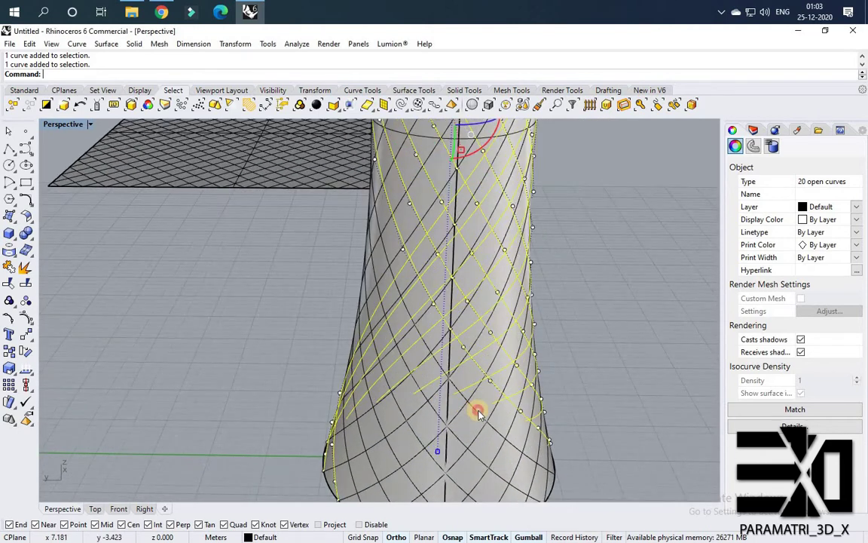
pyautogui.press('Return')
pyautogui.keyDown('shift'); pyautogui.click(528, 431); pyautogui.keyUp('shift')
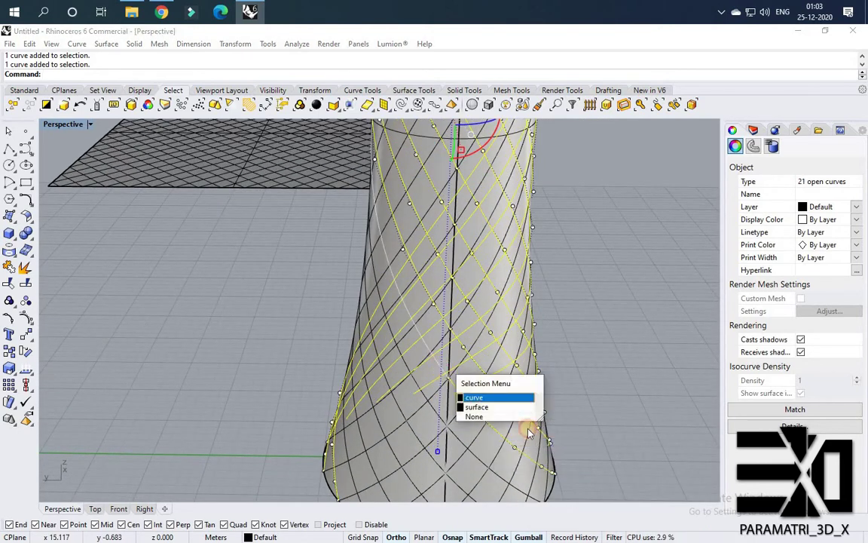
pyautogui.press('Return')
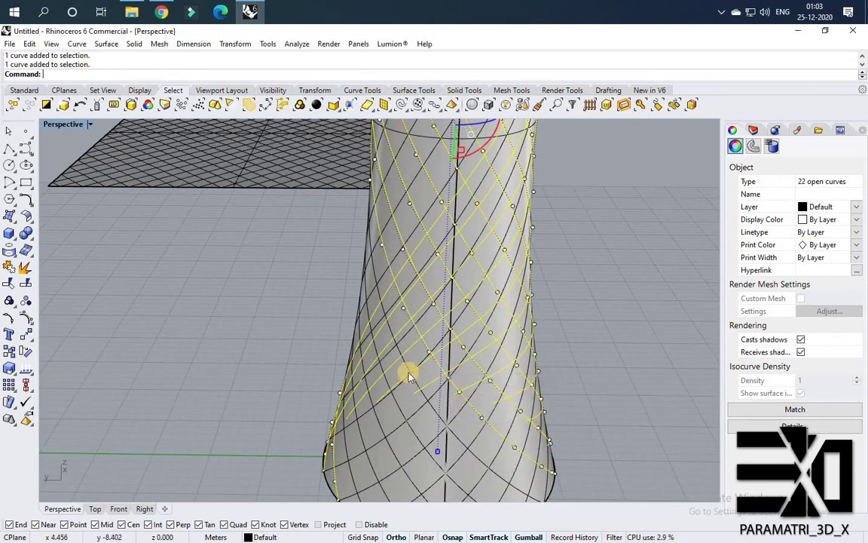
pyautogui.keyDown('shift'); pyautogui.click(450, 426); pyautogui.keyUp('shift')
pyautogui.click(466, 445)
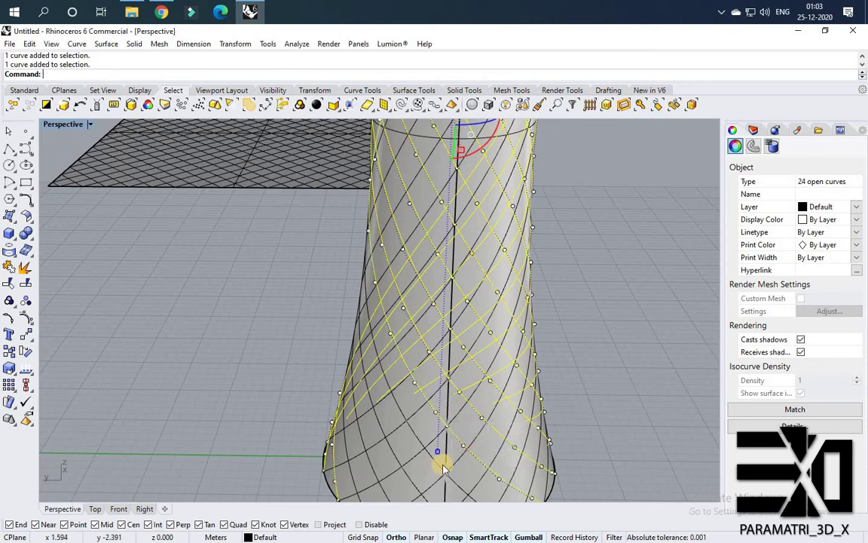
pyautogui.keyDown('shift'); pyautogui.click(456, 478); pyautogui.keyUp('shift')
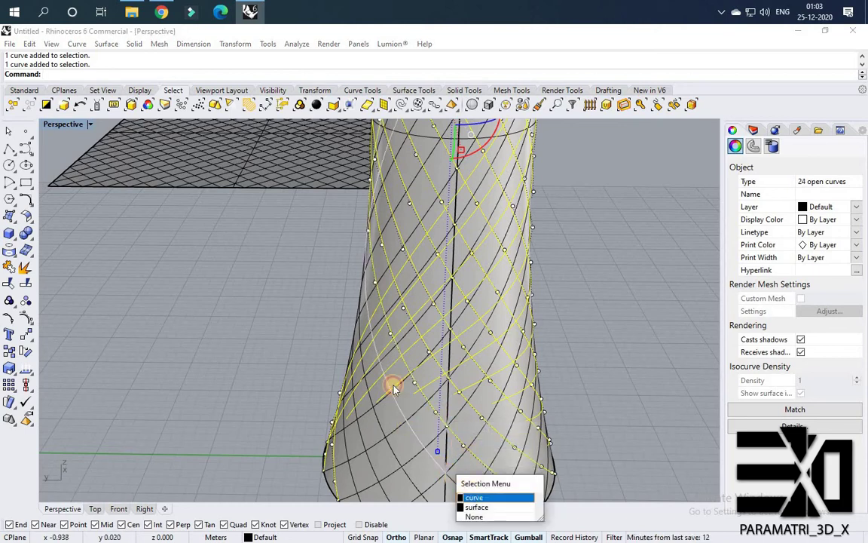
pyautogui.click(393, 389)
# - Complete the 30-curve selection with the remaining same-direction diagonals that end at the tower's base edge beside the seam
pyautogui.keyDown('shift'); pyautogui.moveTo(460, 489); pyautogui.dragTo(438, 440, button='right'); pyautogui.keyUp('shift')
pyautogui.keyDown('shift'); pyautogui.click(436, 428); pyautogui.keyUp('shift')
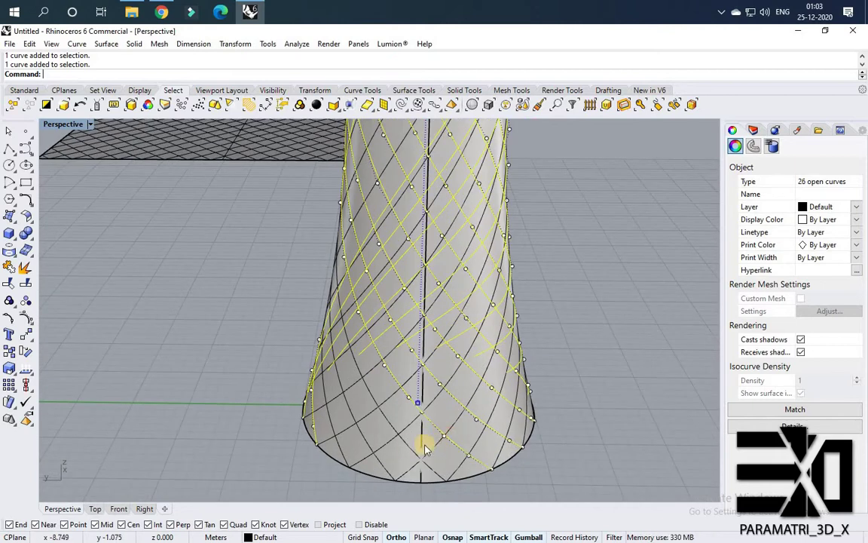
pyautogui.keyDown('shift'); pyautogui.click(436, 461); pyautogui.keyUp('shift')
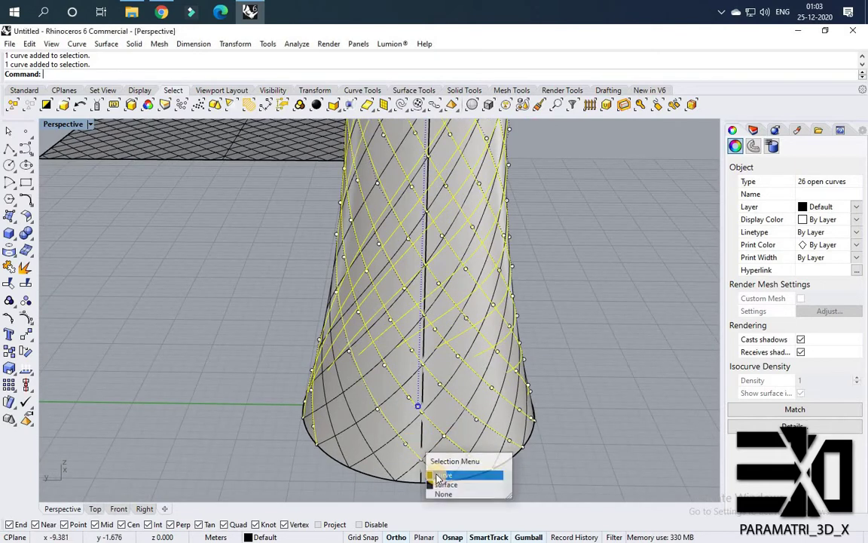
pyautogui.click(434, 475)
pyautogui.keyDown('shift'); pyautogui.click(456, 486); pyautogui.keyUp('shift')
pyautogui.press('Return')
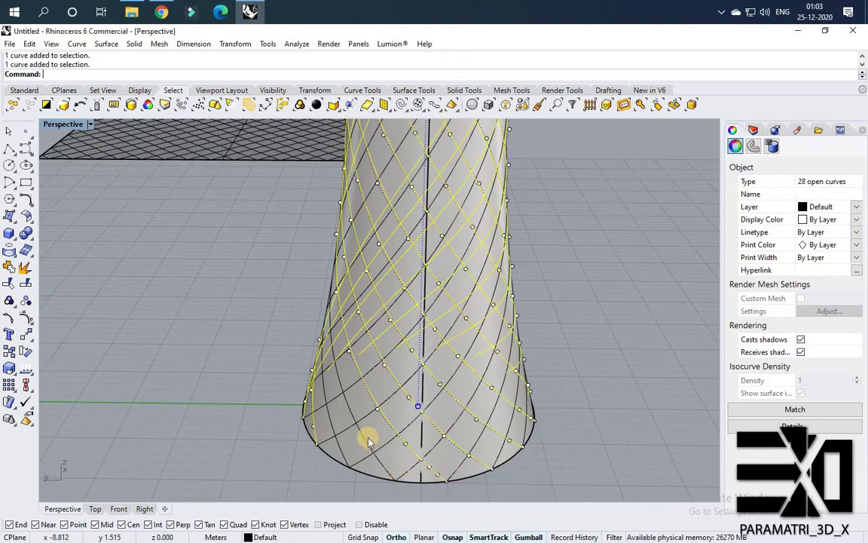
pyautogui.keyDown('shift'); pyautogui.click(363, 440); pyautogui.keyUp('shift')
pyautogui.press('Return')
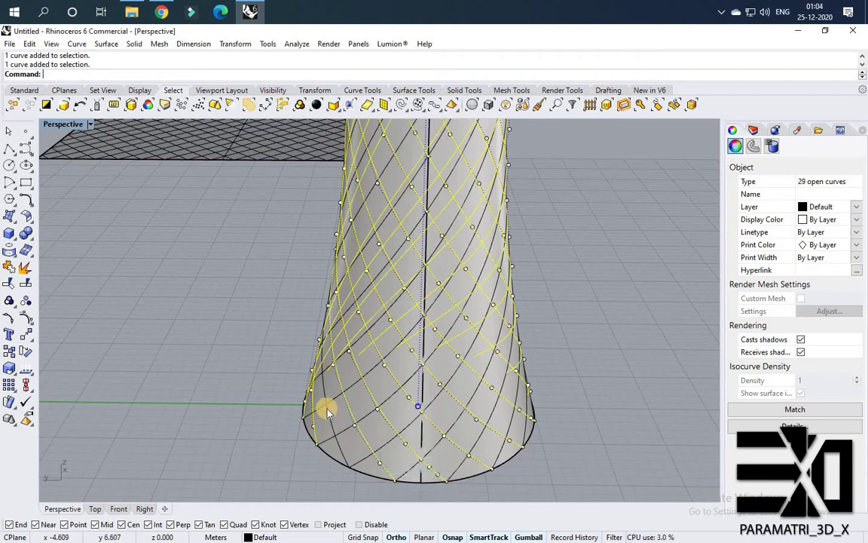
pyautogui.keyDown('shift'); pyautogui.click(350, 426); pyautogui.keyUp('shift')
# - Examine the selected diagonals around the whole tower, from the base edge to the upper rim, for any that were missed
pyautogui.scroll(-5, 469, 314)
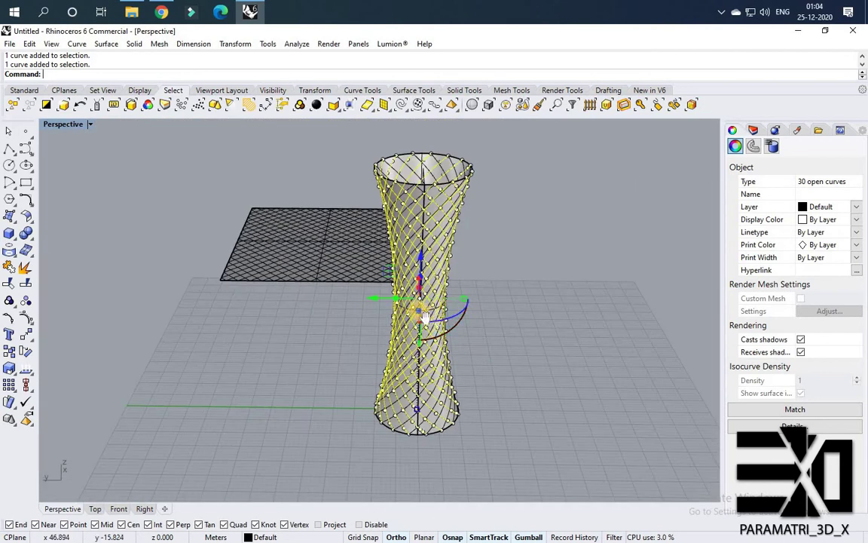
pyautogui.moveTo(483, 347); pyautogui.dragTo(375, 412, button='right')
pyautogui.scroll(6, 396, 382)
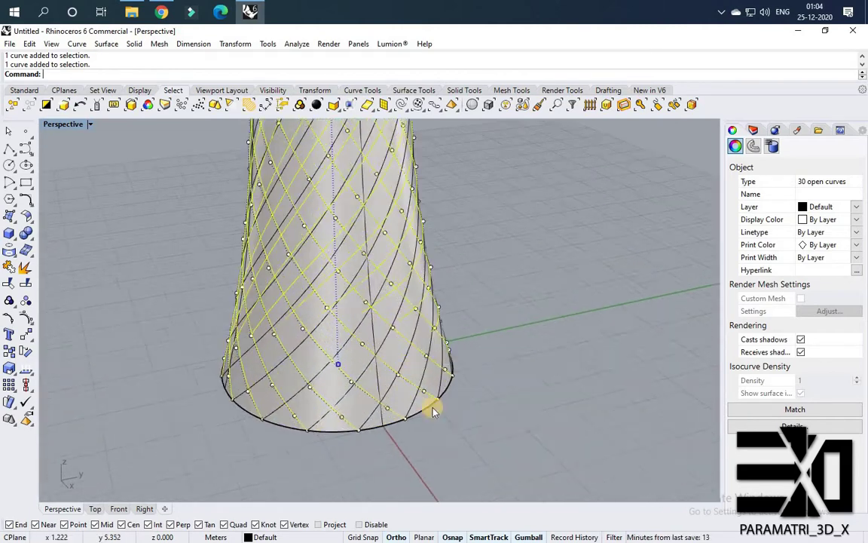
pyautogui.moveTo(303, 387); pyautogui.dragTo(293, 410, button='right')
pyautogui.scroll(-8, 294, 410)
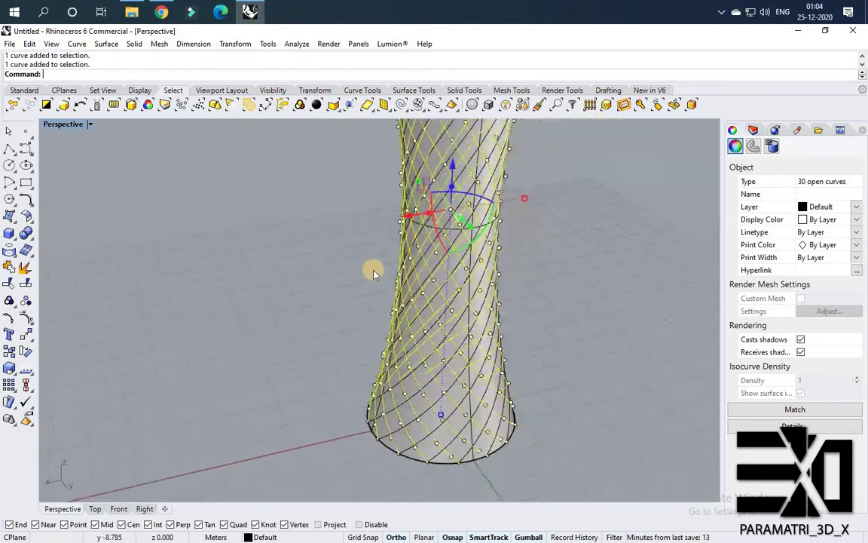
pyautogui.scroll(10, 396, 240)
pyautogui.scroll(-8, 291, 252)
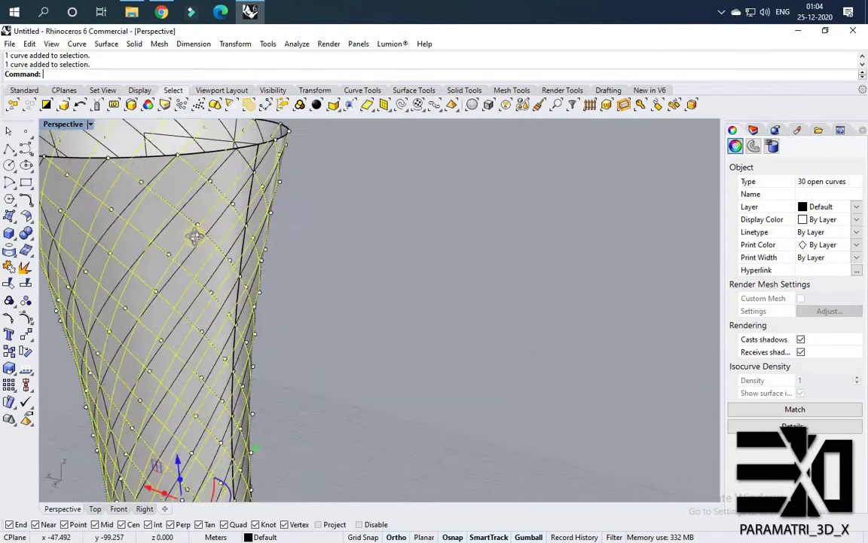
pyautogui.moveTo(314, 352); pyautogui.dragTo(296, 306, button='right')
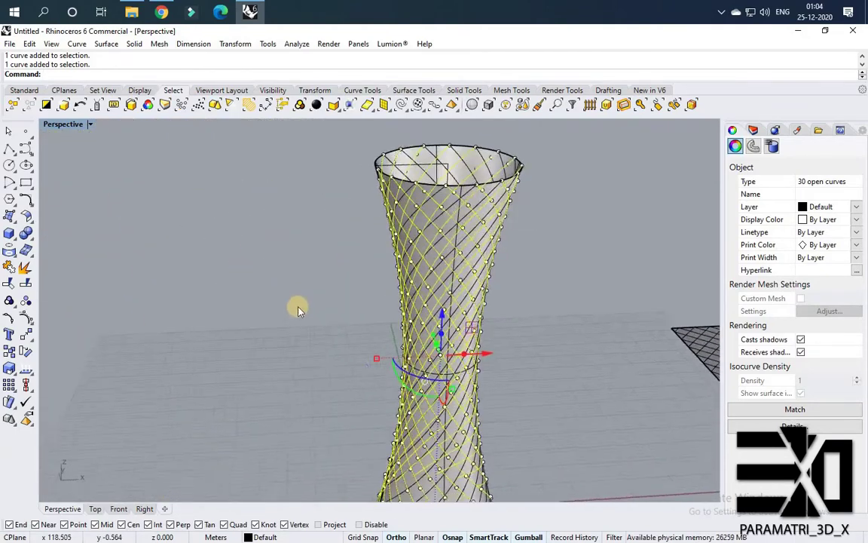
pyautogui.scroll(-5, 386, 414)
pyautogui.scroll(3, 381, 329)
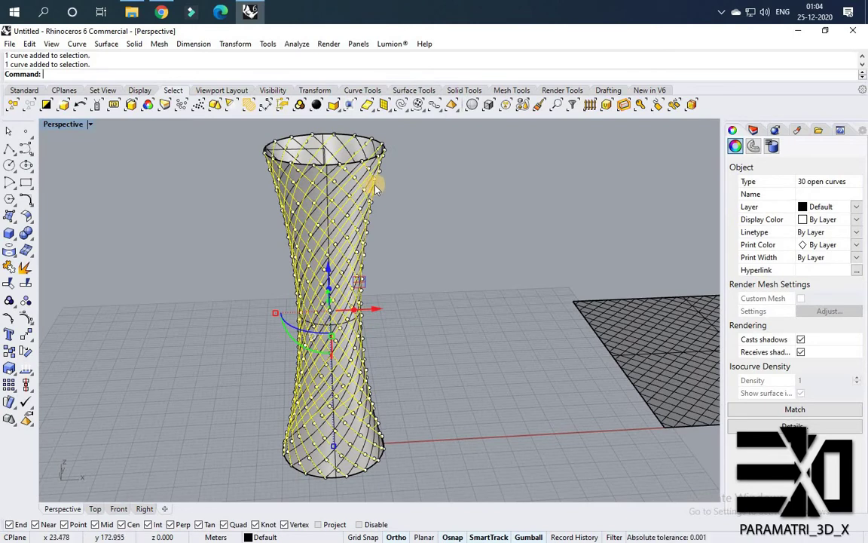
# - Join the selected diagonal curves across the seam and clear the selection
pyautogui.hotkey('ctrl', 'j')
pyautogui.moveTo(295, 206); pyautogui.dragTo(333, 249, button='right')
pyautogui.scroll(-5, 325, 250)
pyautogui.press('Escape')
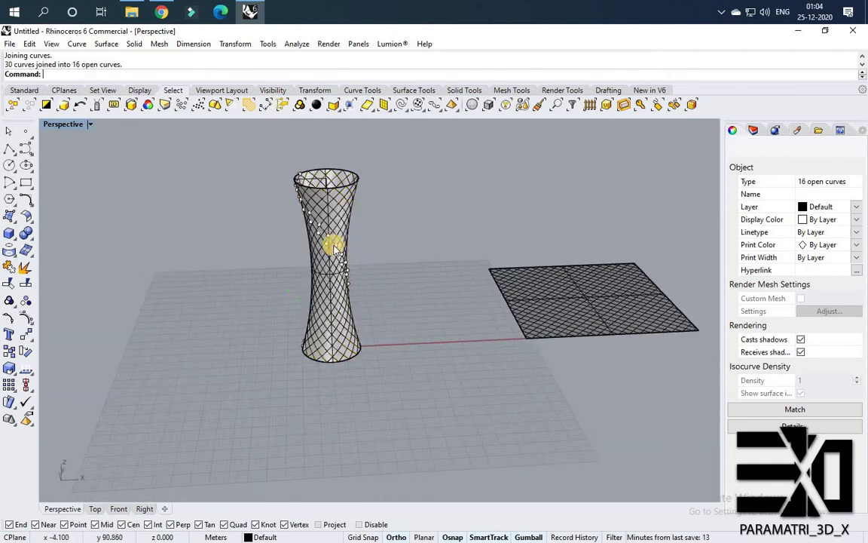
# - Select one diagonal near the tower's waist to check that it runs continuously
pyautogui.scroll(5, 332, 244)
pyautogui.click(359, 289)
pyautogui.click(366, 275)
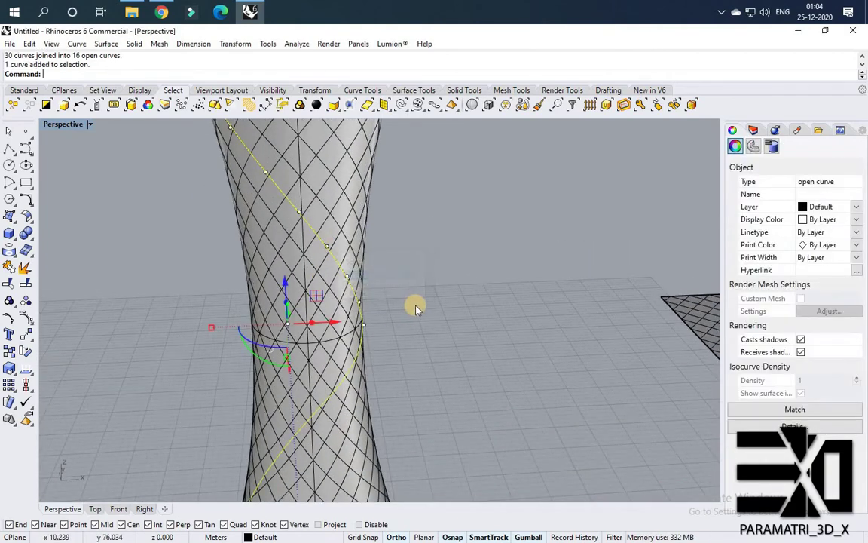
# - Join the two unjoined pieces of the diagonal that crosses the seam just below the tower's upper rim
pyautogui.scroll(-3, 419, 309)
pyautogui.moveTo(420, 314); pyautogui.dragTo(269, 258, button='right')
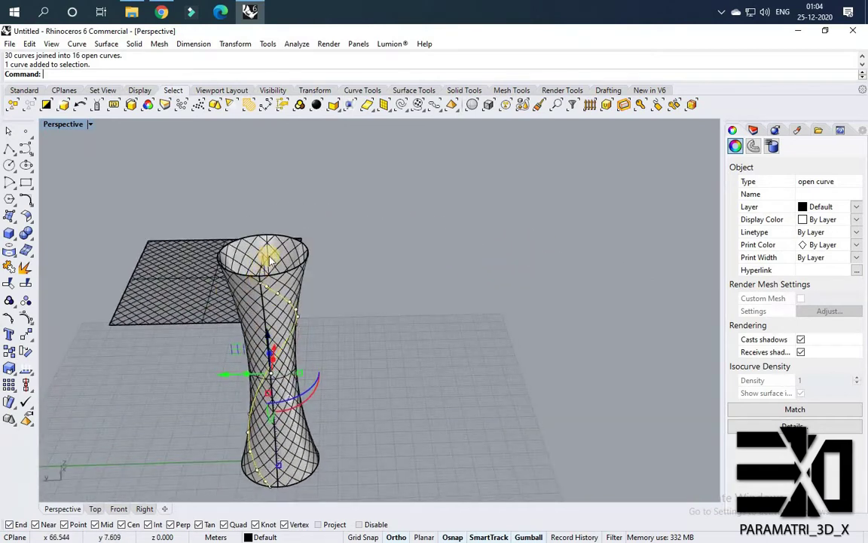
pyautogui.scroll(5, 267, 258)
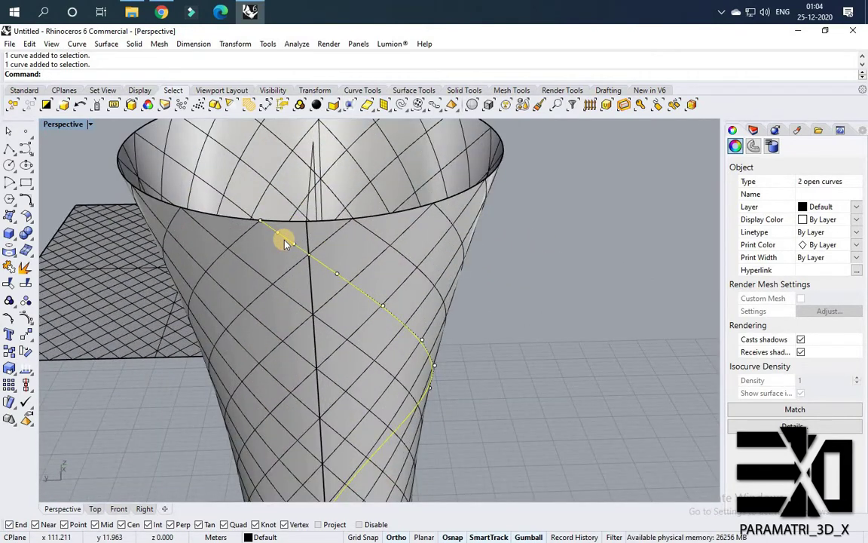
pyautogui.hotkey('ctrl', 'j')
# - Select the neighbouring diagonals crossing the seam near the upper rim to check that each runs continuously, and clear the selection
pyautogui.click(318, 311)
pyautogui.scroll(-3, 319, 312)
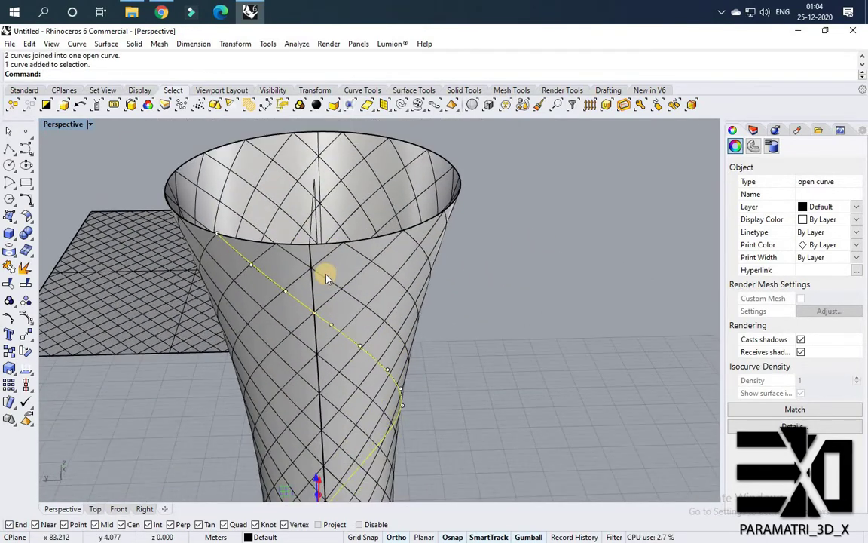
pyautogui.click(330, 273)
pyautogui.click(364, 257)
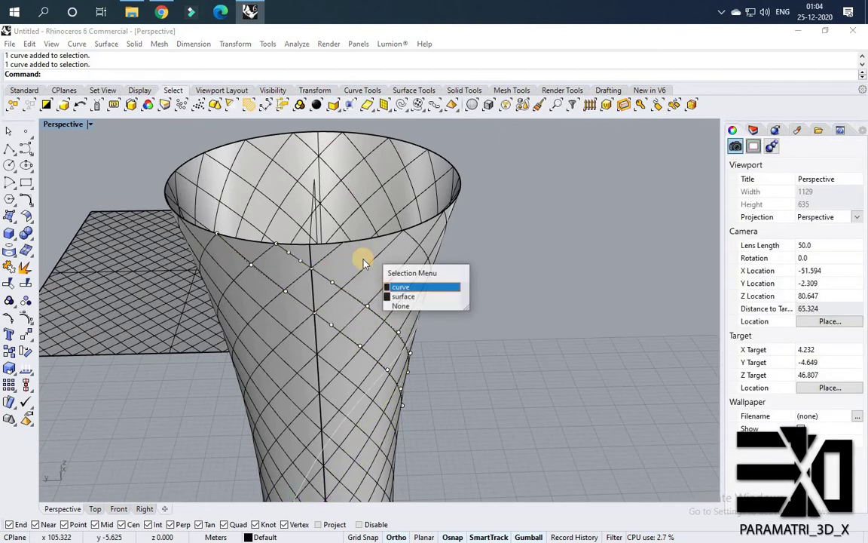
pyautogui.click(299, 322)
pyautogui.scroll(-8, 362, 258)
pyautogui.moveTo(407, 314); pyautogui.dragTo(344, 283, button='right')
pyautogui.press('Escape')
# - Select the two opposite-direction diagonal pieces that meet at the seam on the upper part of the tower
pyautogui.scroll(3, 351, 293)
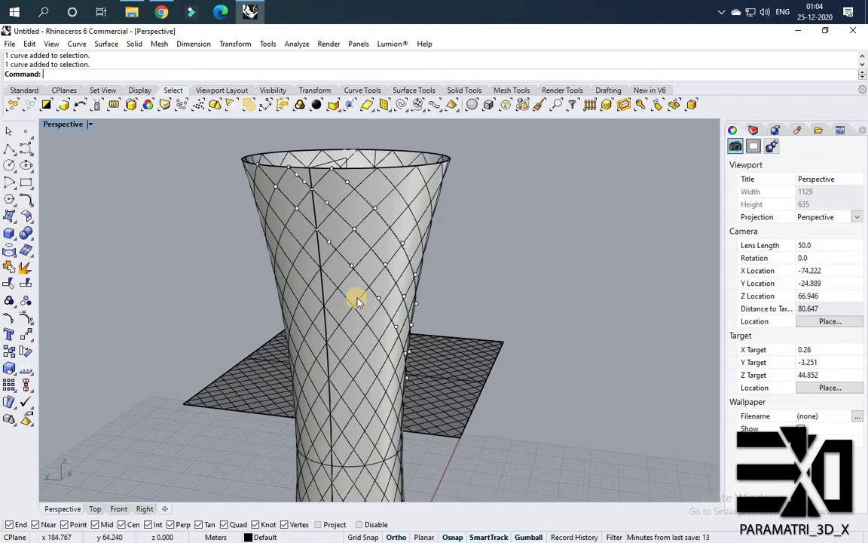
pyautogui.click(361, 298)
pyautogui.press('Return')
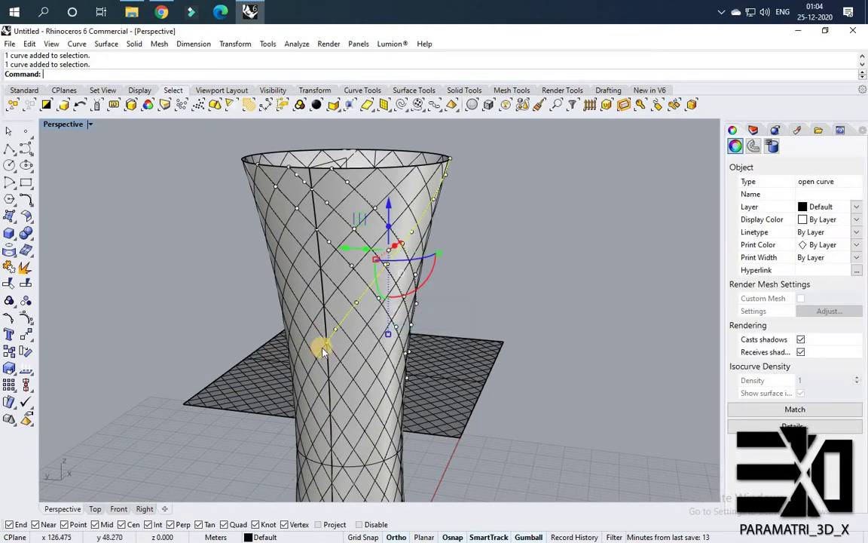
pyautogui.keyDown('shift'); pyautogui.click(323, 351); pyautogui.keyUp('shift')
pyautogui.press('Return')
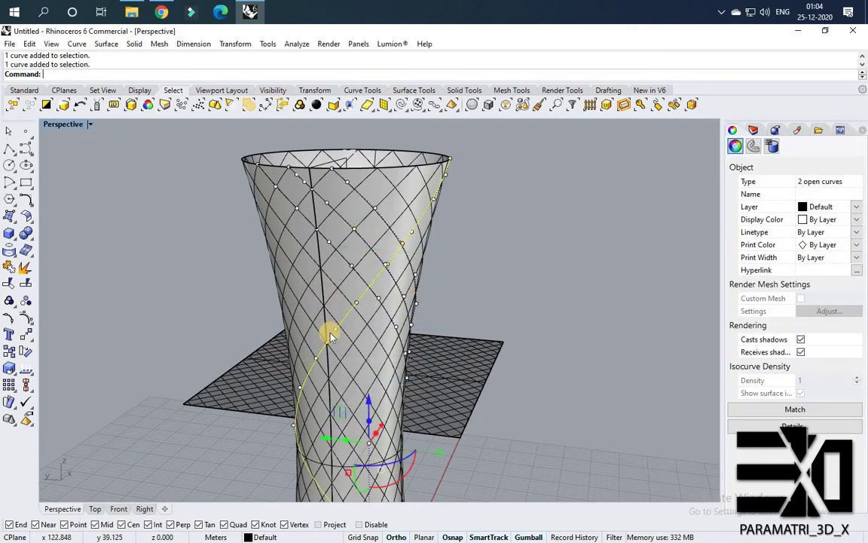
# - Extend the selection to six curves with the next two pairs of same-direction diagonals meeting lower on the seam
pyautogui.scroll(-2, 332, 309)
pyautogui.scroll(2, 338, 307)
pyautogui.keyDown('shift'); pyautogui.click(341, 307); pyautogui.keyUp('shift')
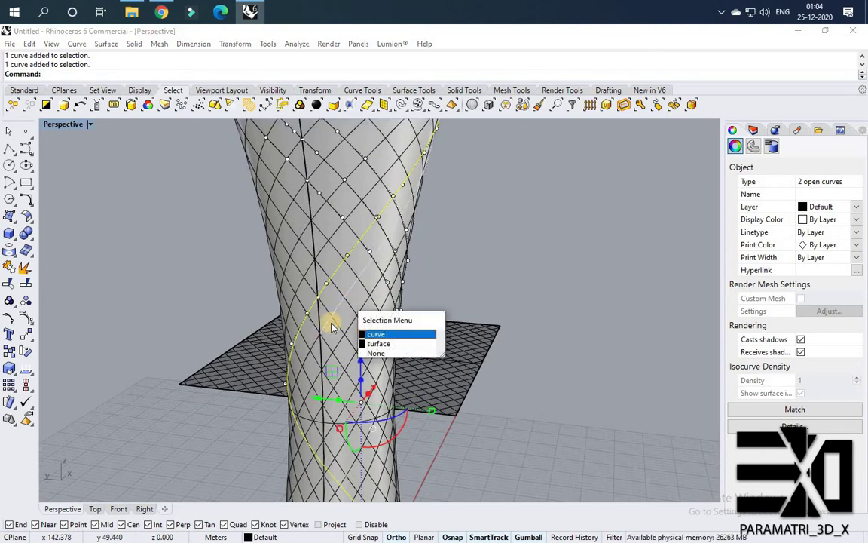
pyautogui.press('Return')
pyautogui.scroll(1, 317, 339)
pyautogui.keyDown('shift'); pyautogui.click(321, 348); pyautogui.keyUp('shift')
pyautogui.press('Return')
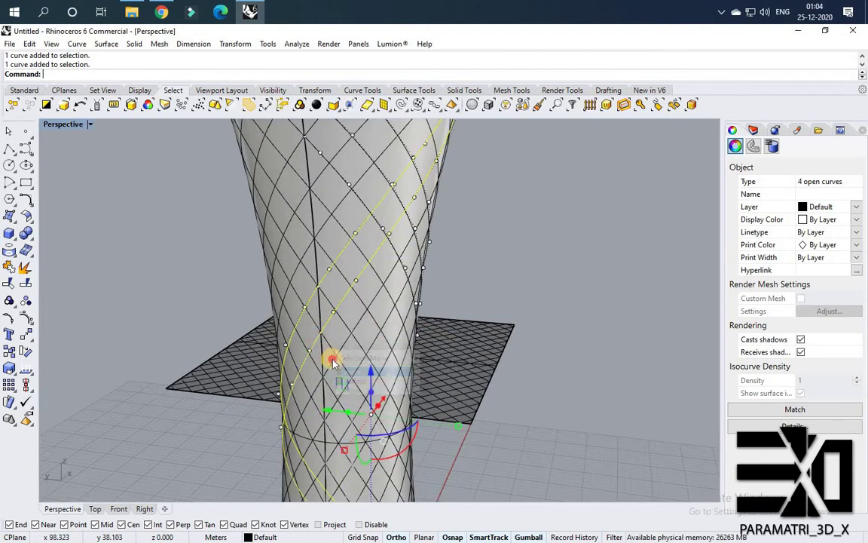
pyautogui.keyDown('shift'); pyautogui.click(331, 366); pyautogui.keyUp('shift')
pyautogui.press('Return')
pyautogui.keyDown('shift'); pyautogui.click(324, 373); pyautogui.keyUp('shift')
pyautogui.press('Return')
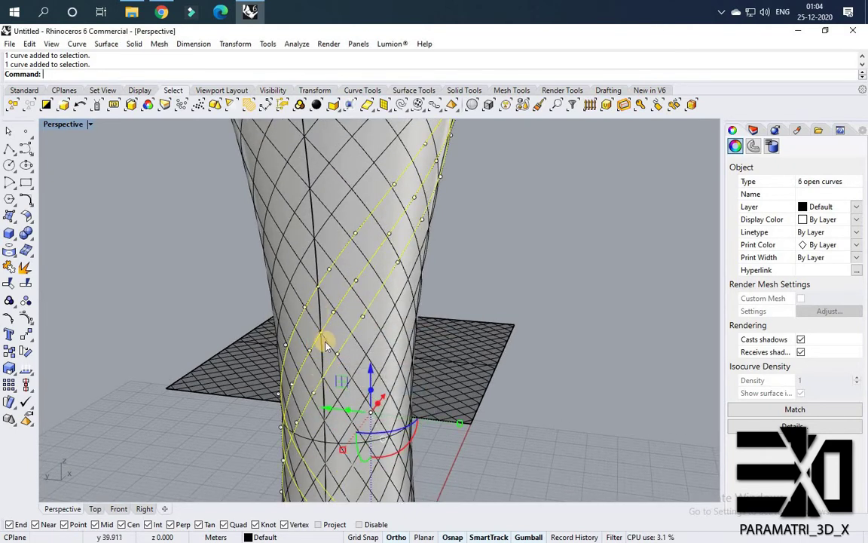
# - Add the next pair of same-direction diagonals meeting at the seam just above the waist ring, for eight selected curves
pyautogui.scroll(-3, 324, 340)
pyautogui.scroll(3, 339, 309)
pyautogui.keyDown('shift'); pyautogui.click(341, 308); pyautogui.keyUp('shift')
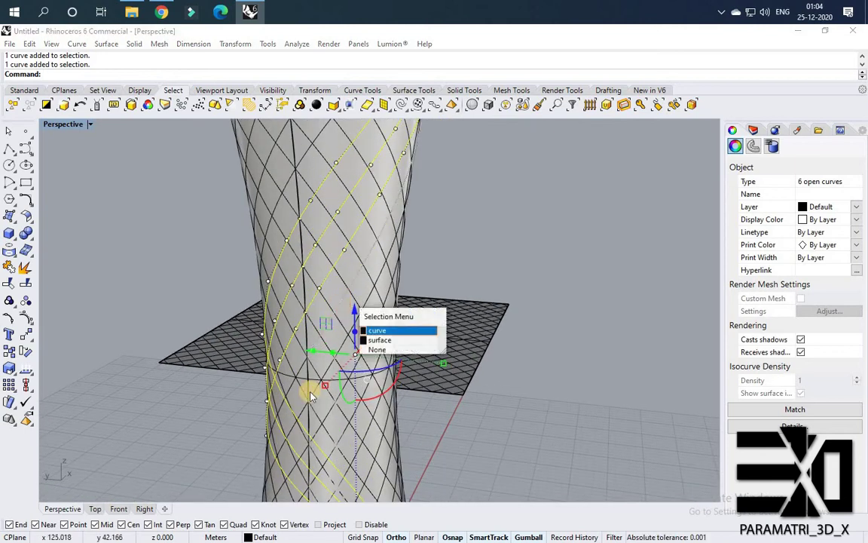
pyautogui.press('Return')
pyautogui.scroll(1, 298, 365)
pyautogui.keyDown('shift'); pyautogui.click(299, 365); pyautogui.keyUp('shift')
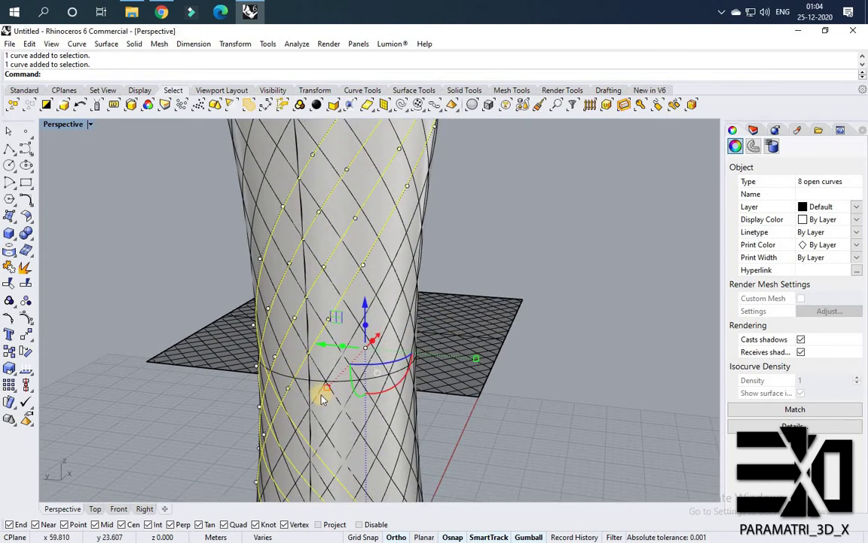
# - Extend the selection to ten curves with the same-direction diagonals meeting at the seam around the waist ring
pyautogui.keyDown('shift'); pyautogui.click(304, 419); pyautogui.keyUp('shift')
pyautogui.press('Return')
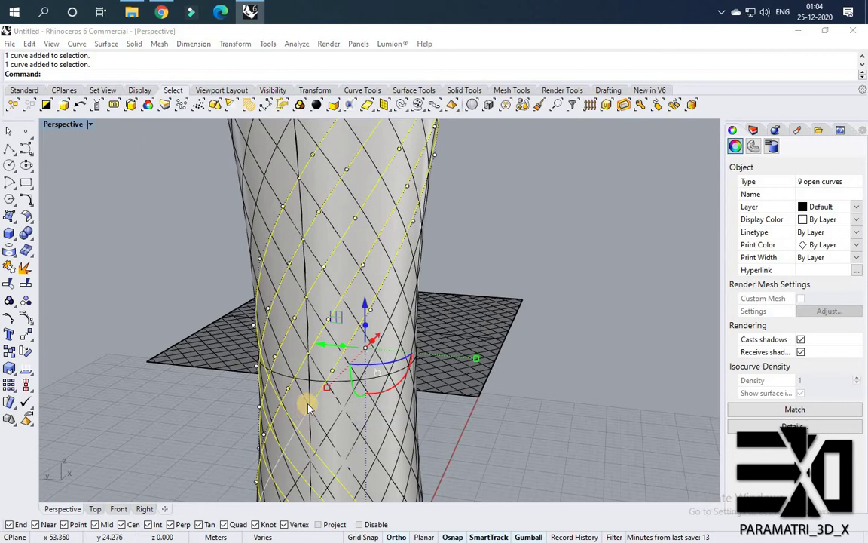
pyautogui.keyDown('shift'); pyautogui.click(336, 420); pyautogui.keyUp('shift')
pyautogui.press('Return')
pyautogui.scroll(-2, 325, 415)
pyautogui.scroll(2, 313, 412)
pyautogui.moveTo(313, 412); pyautogui.dragTo(309, 398, button='right')
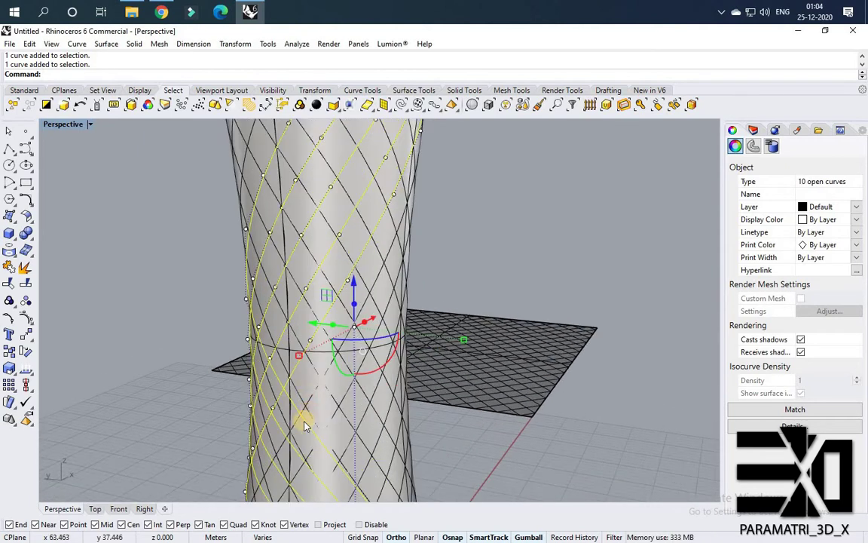
# - Extend the selection to 14 curves with the next two pairs of same-direction diagonals below the waist ring
pyautogui.keyDown('shift'); pyautogui.click(296, 441); pyautogui.keyUp('shift')
pyautogui.moveTo(297, 442); pyautogui.dragTo(319, 437, button='right')
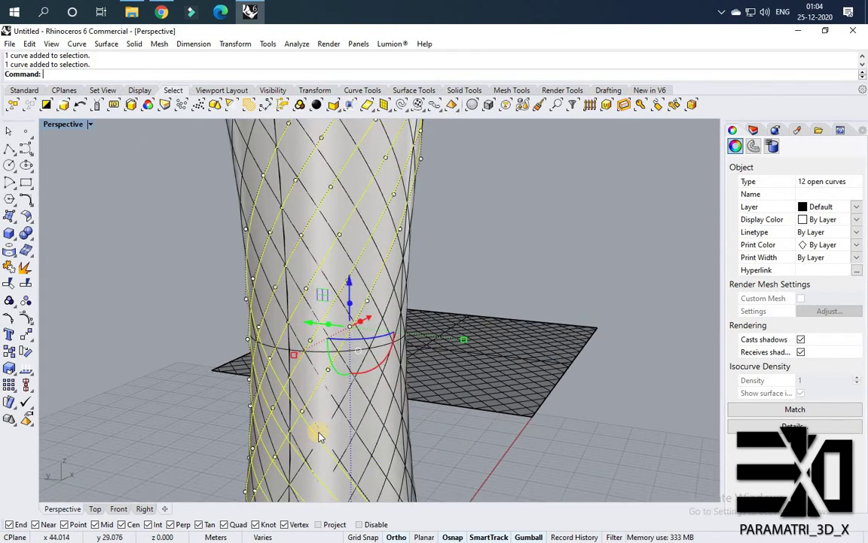
pyautogui.keyDown('shift'); pyautogui.click(337, 417); pyautogui.keyUp('shift')
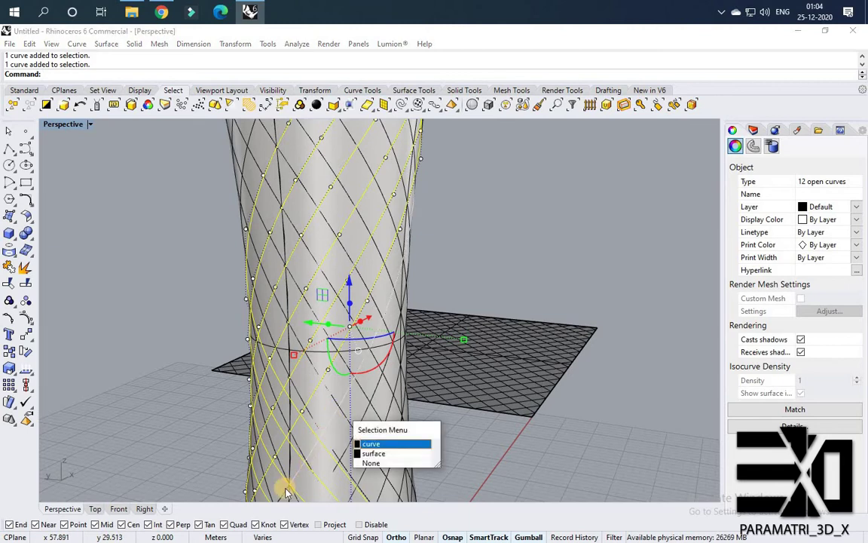
pyautogui.press('Return')
pyautogui.keyDown('shift'); pyautogui.click(286, 478); pyautogui.keyUp('shift')
pyautogui.press('Return')
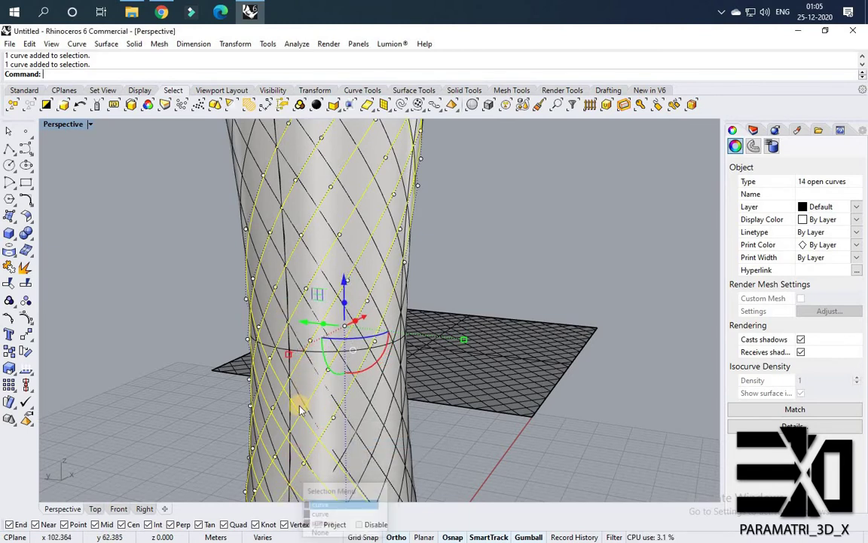
# - Extend the selection to 16 curves with the next diagonals on the lower shaft, leaving out the accidentally picked curve point
pyautogui.scroll(-2, 298, 407)
pyautogui.moveTo(299, 407); pyautogui.dragTo(263, 407, button='right')
pyautogui.scroll(6, 264, 407)
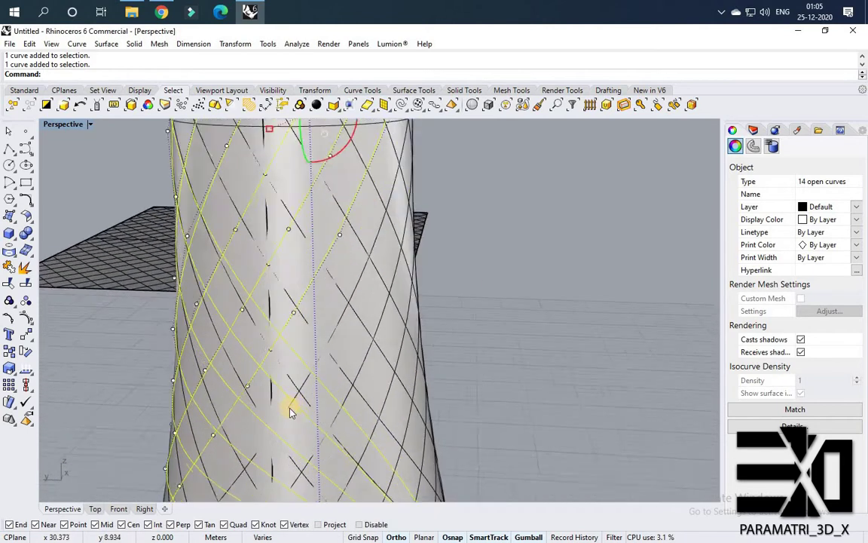
pyautogui.keyDown('shift'); pyautogui.click(292, 410); pyautogui.keyUp('shift')
pyautogui.press('Return')
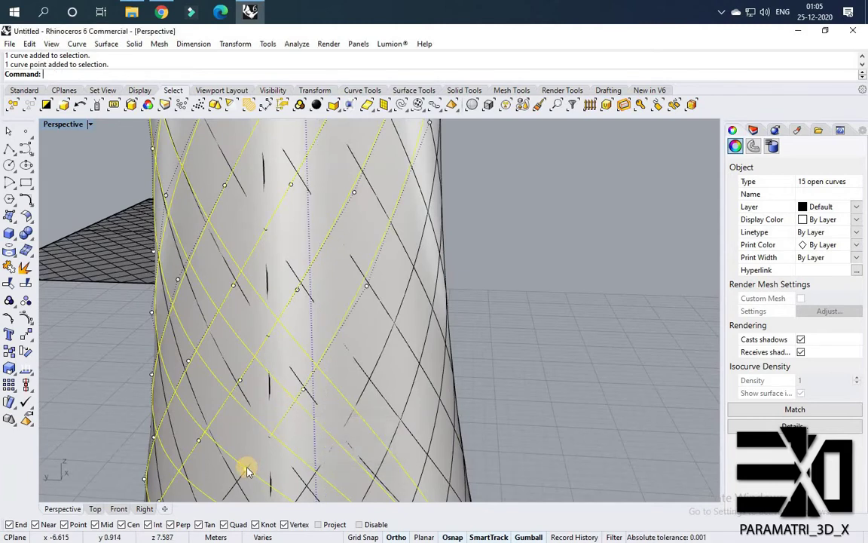
pyautogui.keyDown('ctrl'); pyautogui.click(241, 478); pyautogui.keyUp('ctrl')
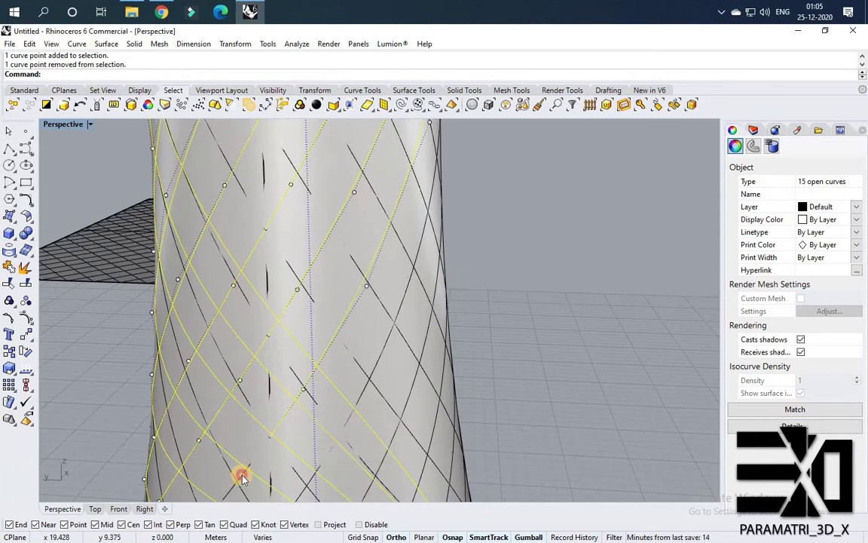
pyautogui.keyDown('shift'); pyautogui.click(304, 340); pyautogui.keyUp('shift')
pyautogui.scroll(-5, 282, 441)
pyautogui.scroll(3, 271, 443)
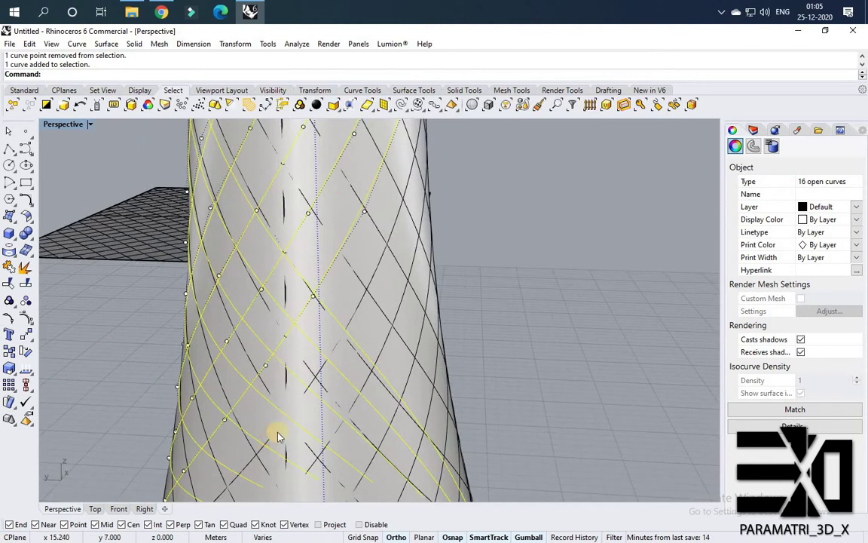
# - Extend the selection to 20 curves with the next same-direction diagonals meeting at the seam further down the shaft
pyautogui.keyDown('shift'); pyautogui.click(278, 435); pyautogui.keyUp('shift')
pyautogui.keyDown('shift'); pyautogui.click(317, 384); pyautogui.keyUp('shift')
pyautogui.keyDown('shift'); pyautogui.click(312, 379); pyautogui.keyUp('shift')
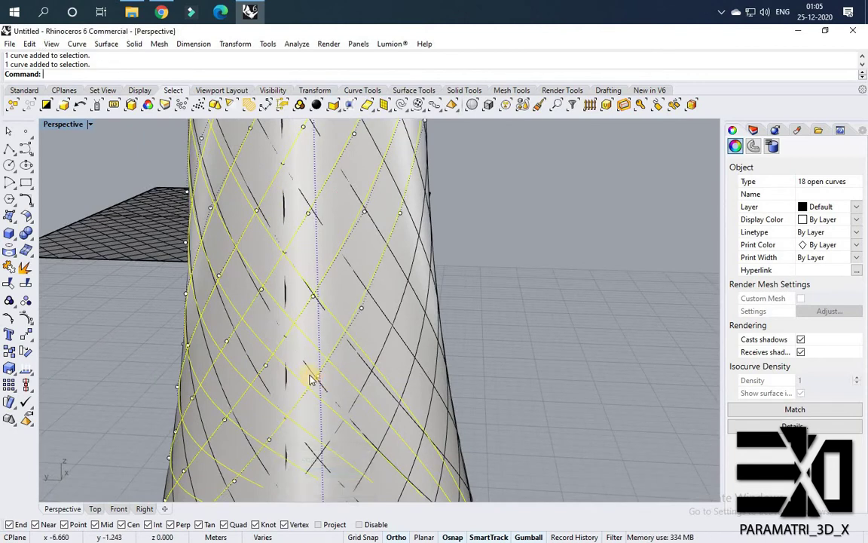
pyautogui.scroll(2, 309, 430)
pyautogui.keyDown('shift'); pyautogui.click(266, 488); pyautogui.keyUp('shift')
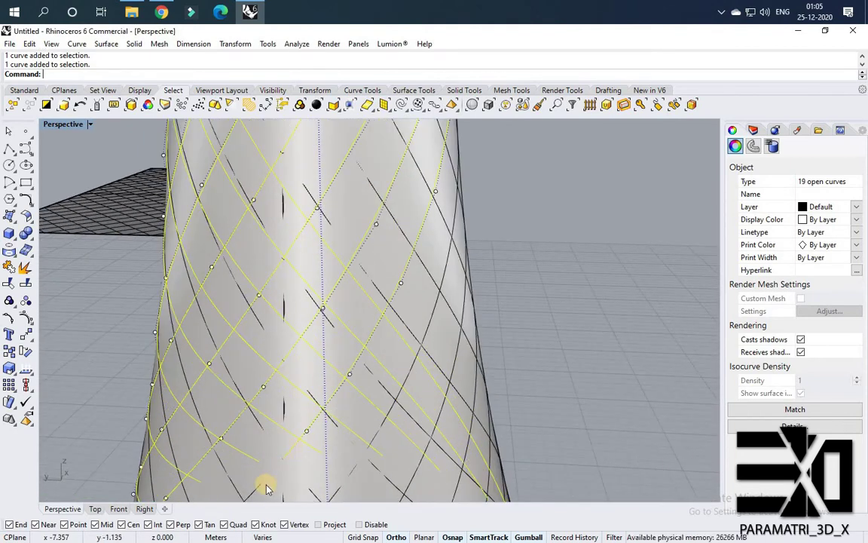
pyautogui.keyDown('shift'); pyautogui.click(234, 375); pyautogui.keyUp('shift')
pyautogui.scroll(-4, 237, 422)
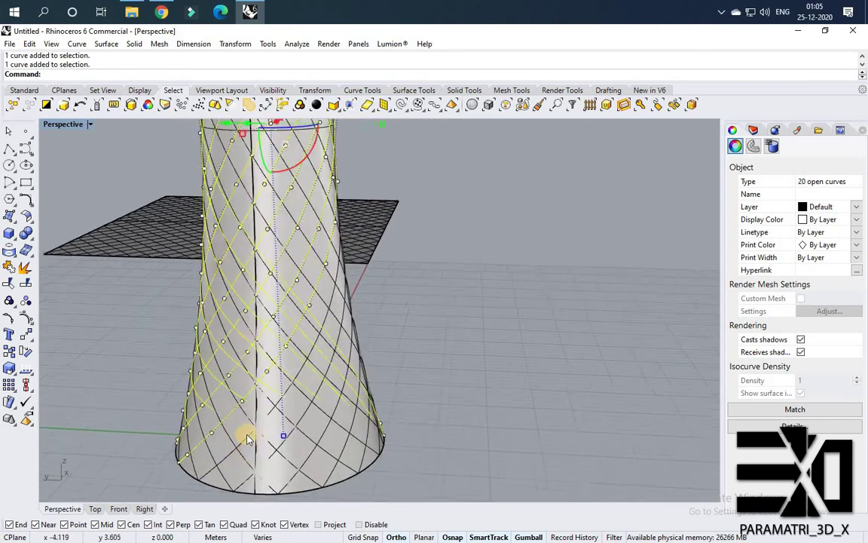
# - Extend the selection to 25 curves with the same-direction diagonals meeting at the seam just above the tower's base
pyautogui.keyDown('shift'); pyautogui.click(294, 392); pyautogui.keyUp('shift')
pyautogui.keyDown('shift'); pyautogui.click(298, 380); pyautogui.keyUp('shift')
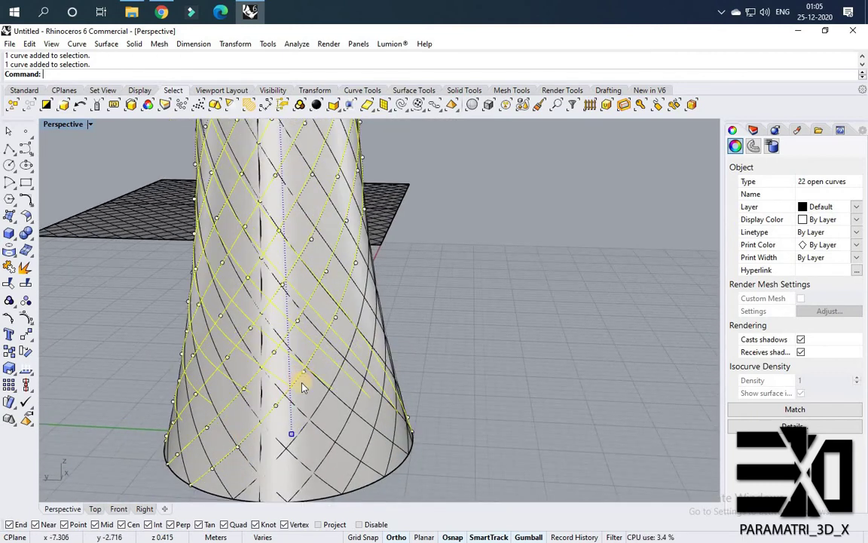
pyautogui.keyDown('shift'); pyautogui.click(294, 445); pyautogui.keyUp('shift')
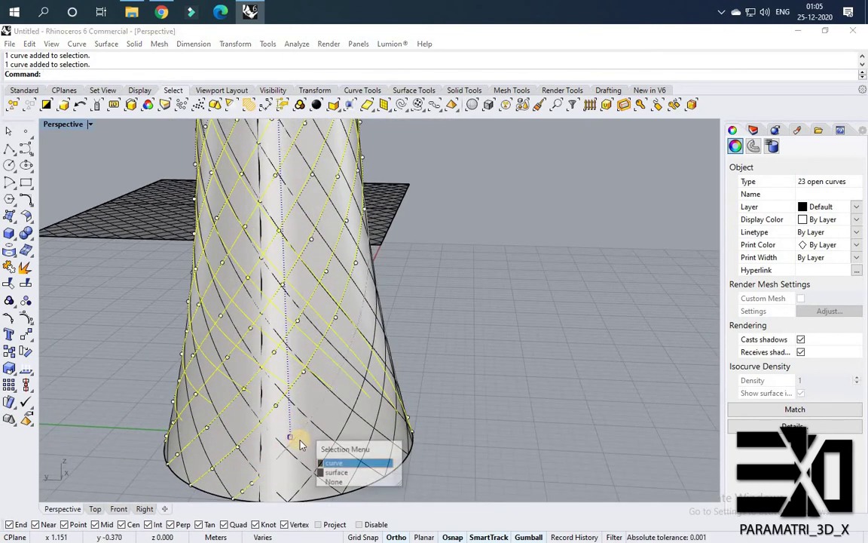
pyautogui.click(334, 461)
pyautogui.keyDown('shift'); pyautogui.click(304, 490); pyautogui.keyUp('shift')
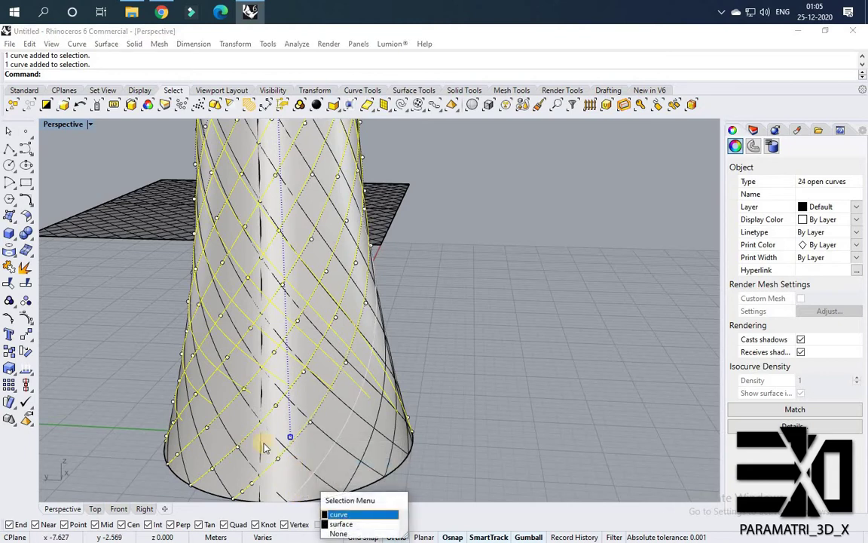
pyautogui.click(347, 514)
# - Add the remaining short same-direction diagonals that end at the base edge beside the seam, for 28 selected curves
pyautogui.scroll(-5, 286, 431)
pyautogui.scroll(4, 287, 431)
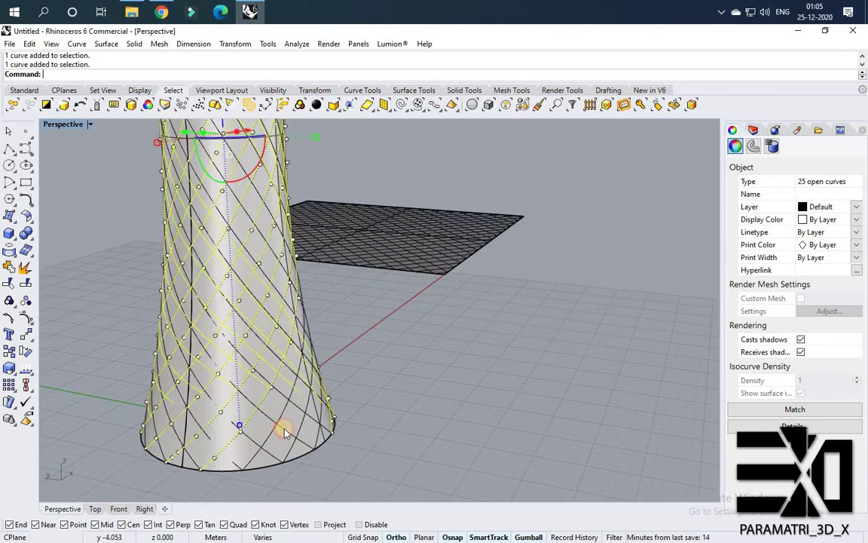
pyautogui.keyDown('shift'); pyautogui.click(309, 428); pyautogui.keyUp('shift')
pyautogui.click(320, 435)
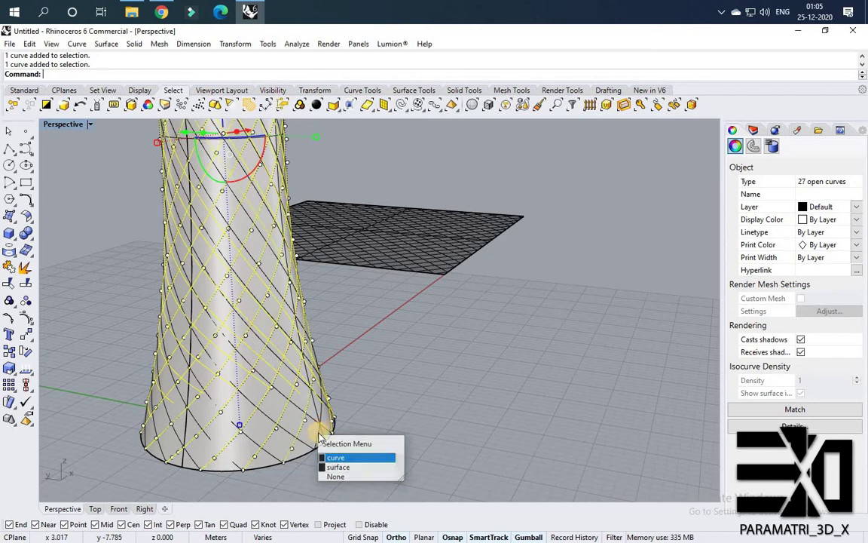
pyautogui.keyDown('shift'); pyautogui.click(328, 435); pyautogui.keyUp('shift')
pyautogui.click(354, 465)
# - Find the diagonal still missing from the selection on the upper part of the tower and add it as the 29th curve
pyautogui.scroll(-5, 238, 175)
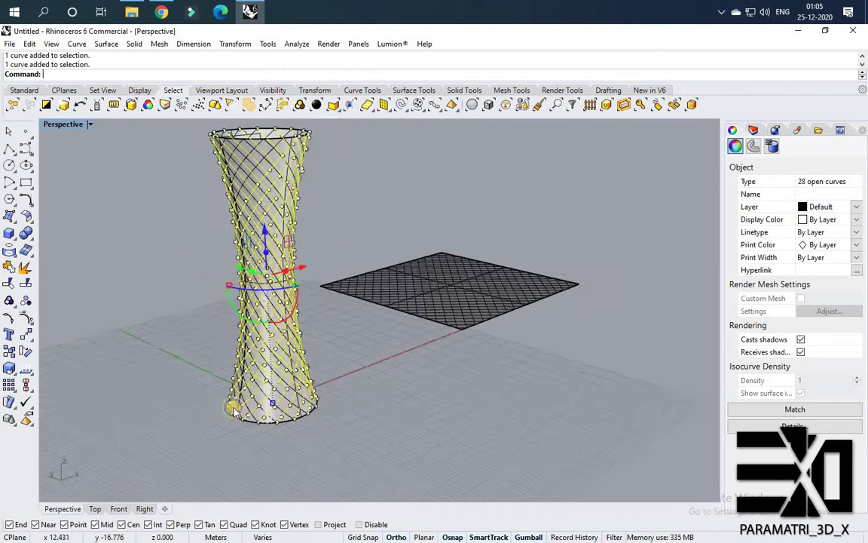
pyautogui.scroll(5, 260, 289)
pyautogui.scroll(5, 249, 286)
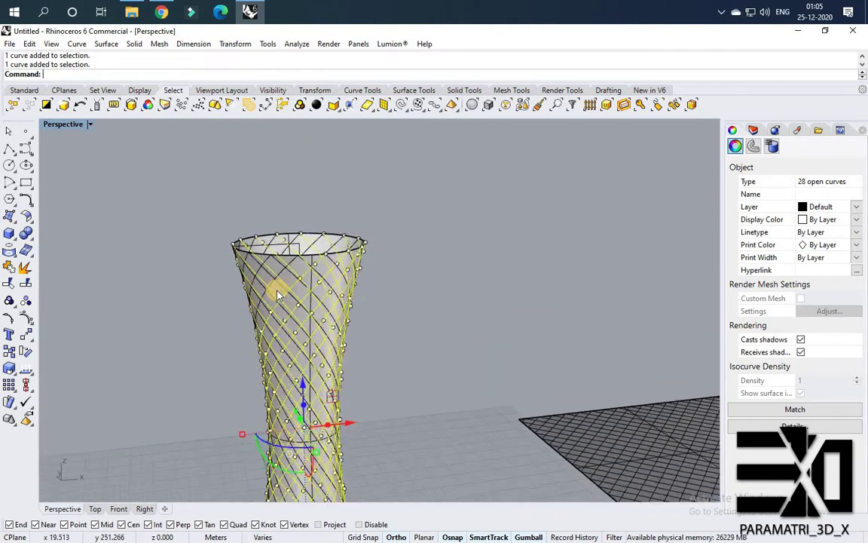
pyautogui.keyDown('shift'); pyautogui.click(302, 334); pyautogui.keyUp('shift')
pyautogui.scroll(-5, 339, 329)
pyautogui.moveTo(446, 325); pyautogui.dragTo(233, 349, button='right')
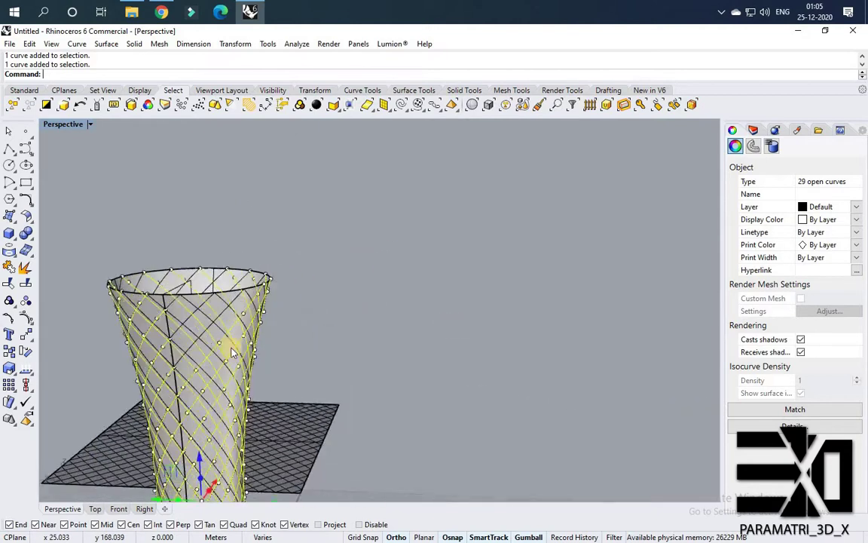
# - Complete the 32-curve selection with the remaining same-direction diagonals beside the seam at the tower's upper rim
pyautogui.scroll(6, 218, 348)
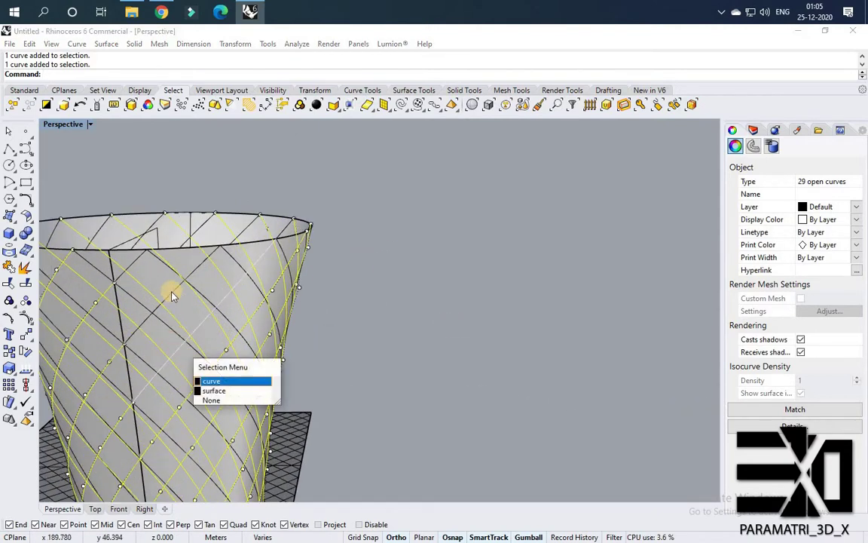
pyautogui.keyDown('shift'); pyautogui.click(173, 294); pyautogui.keyUp('shift')
pyautogui.keyDown('shift'); pyautogui.click(133, 258); pyautogui.keyUp('shift')
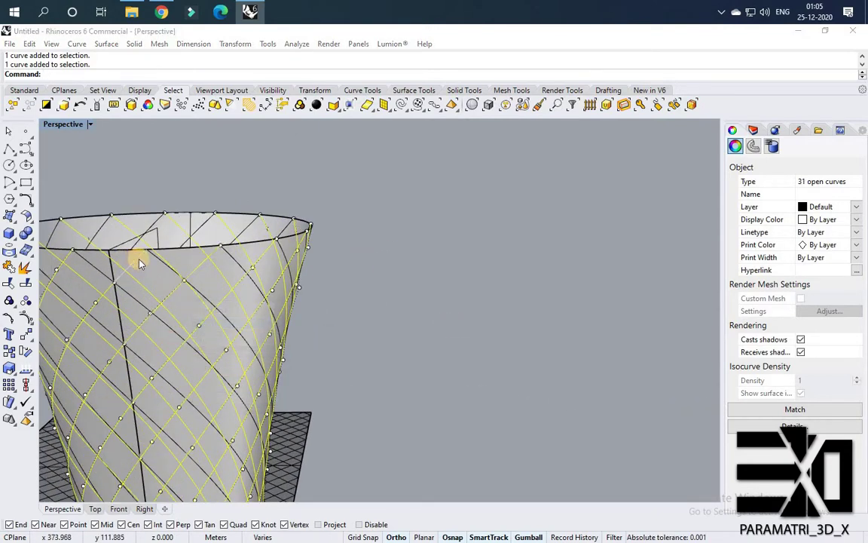
pyautogui.click(169, 290)
pyautogui.scroll(-8, 207, 309)
pyautogui.moveTo(207, 331); pyautogui.dragTo(136, 377, button='right')
pyautogui.scroll(-6, 170, 377)
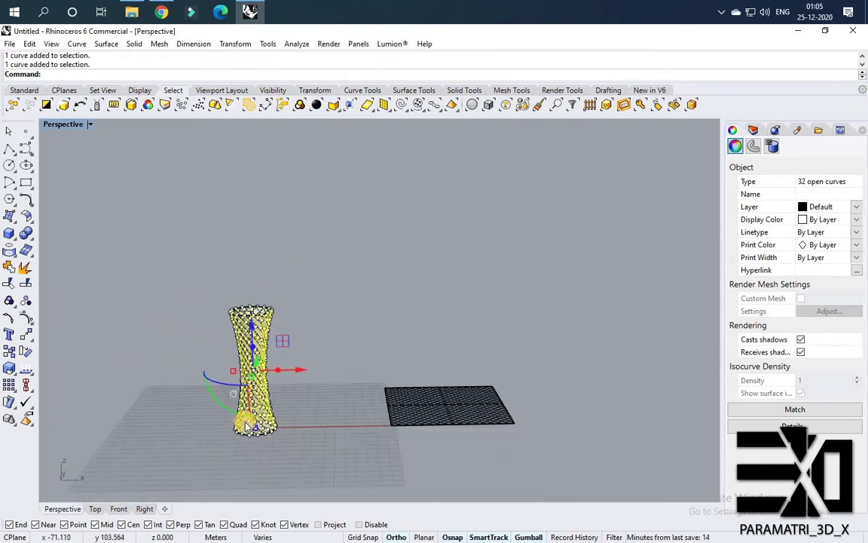
# - Join the selected same-direction diagonals across the tower's seam and clear the selection
pyautogui.scroll(11, 241, 411)
pyautogui.moveTo(300, 411); pyautogui.dragTo(310, 389, button='right')
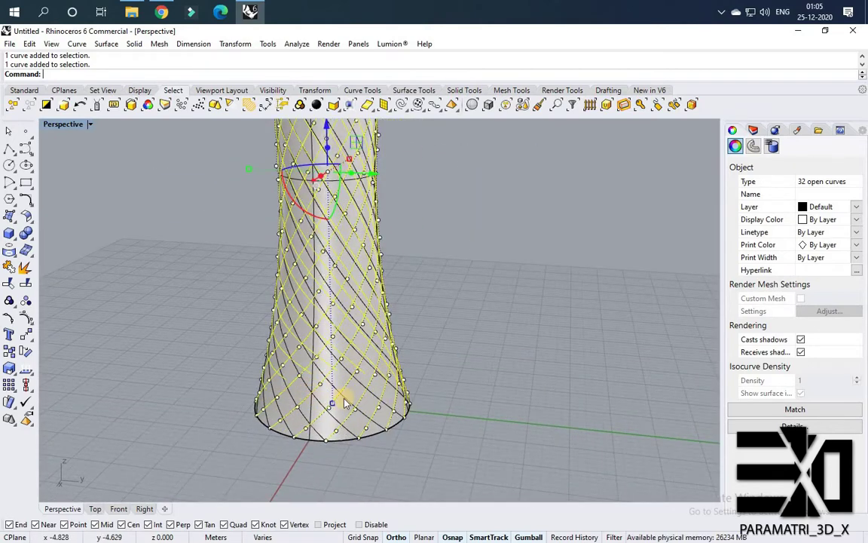
pyautogui.scroll(3, 346, 400)
pyautogui.scroll(-9, 291, 431)
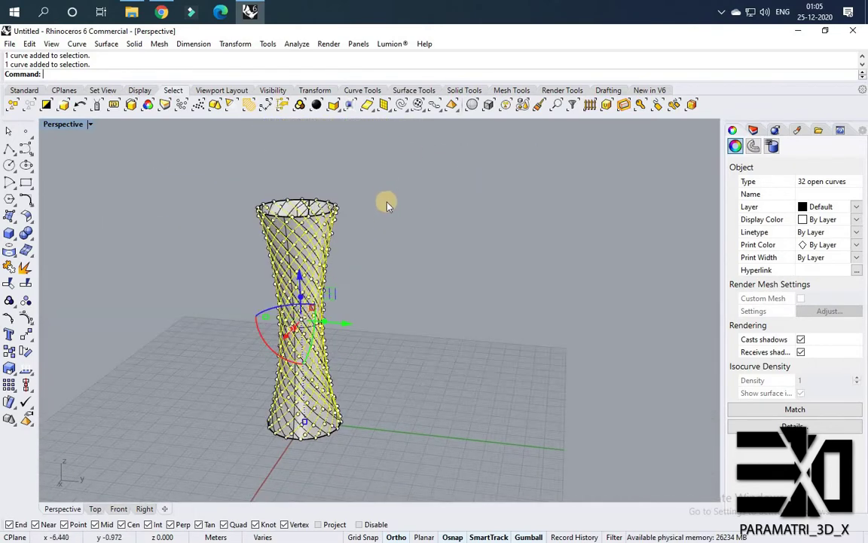
pyautogui.moveTo(386, 206); pyautogui.dragTo(284, 312, button='right')
pyautogui.hotkey('ctrl', 'j')
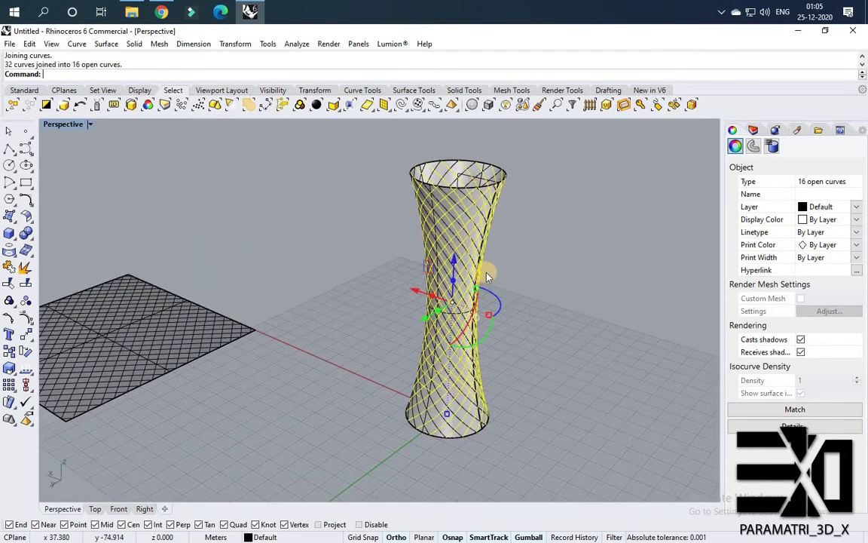
pyautogui.moveTo(407, 291); pyautogui.dragTo(433, 401, button='right')
pyautogui.scroll(8, 453, 399)
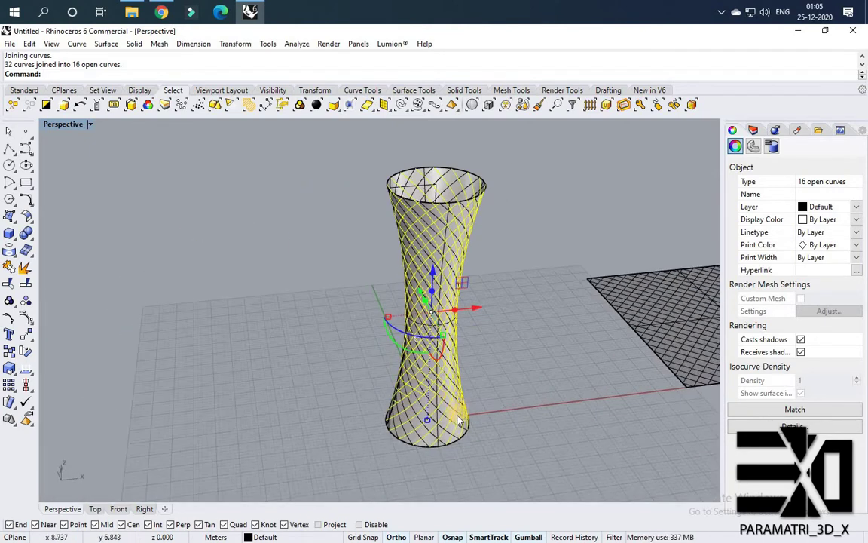
pyautogui.scroll(2, 456, 423)
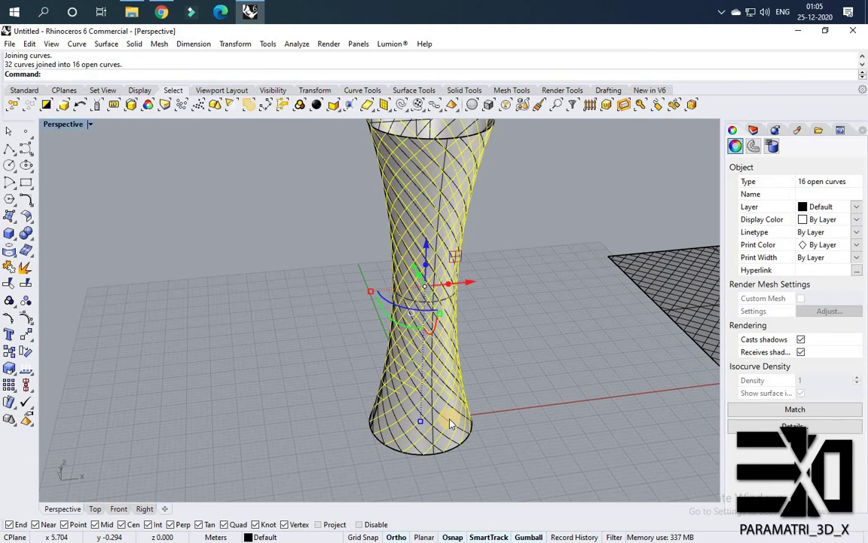
pyautogui.press('Escape')
# - Hide the revolved tower surface so that only the facade curves remain
pyautogui.scroll(-3, 430, 261)
pyautogui.scroll(4, 432, 269)
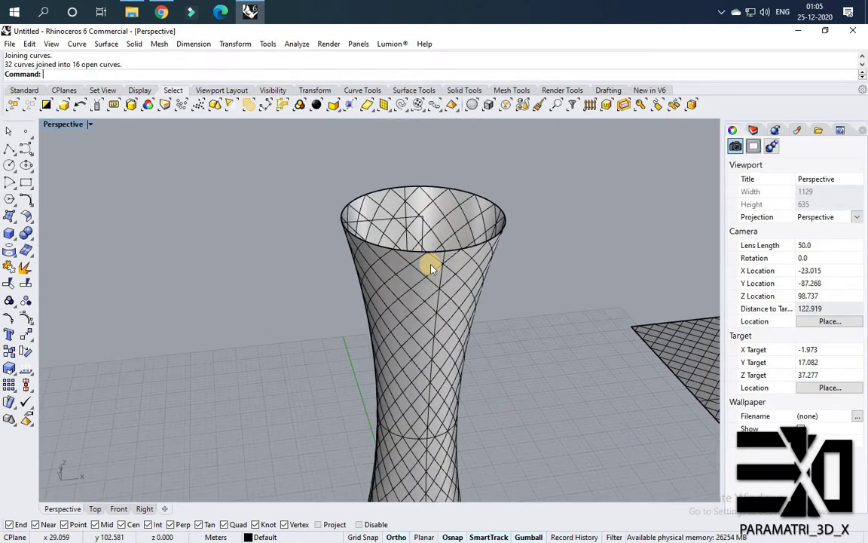
pyautogui.click(428, 266)
pyautogui.middleClick(424, 265)
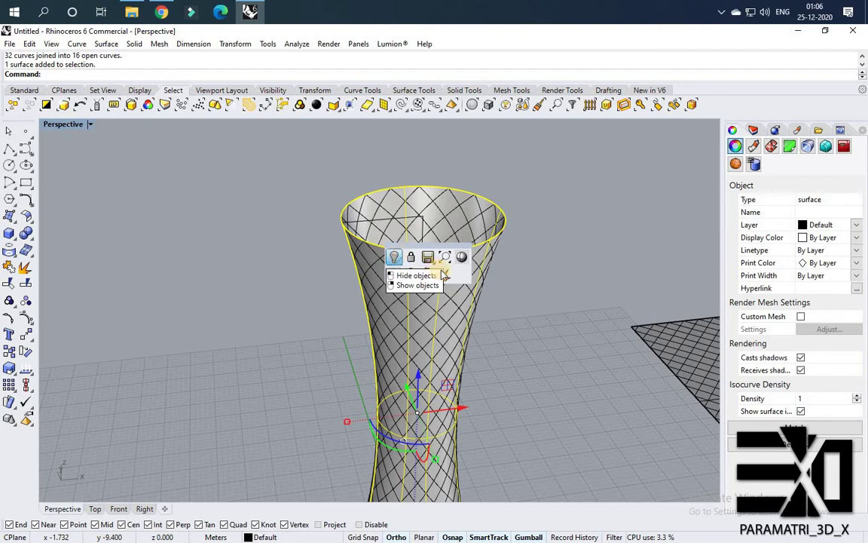
pyautogui.click(394, 257)
# - Delete the leftover construction lines and seam line inside the tower's curve lattice
pyautogui.moveTo(399, 296)
pyautogui.mouseDown(button='right')
pyautogui.moveTo(376, 386)
pyautogui.moveTo(383, 453)
pyautogui.mouseUp(button='right')
pyautogui.scroll(4, 386, 340)
pyautogui.scroll(-4, 385, 418)
pyautogui.scroll(6, 387, 422)
pyautogui.click(362, 364)
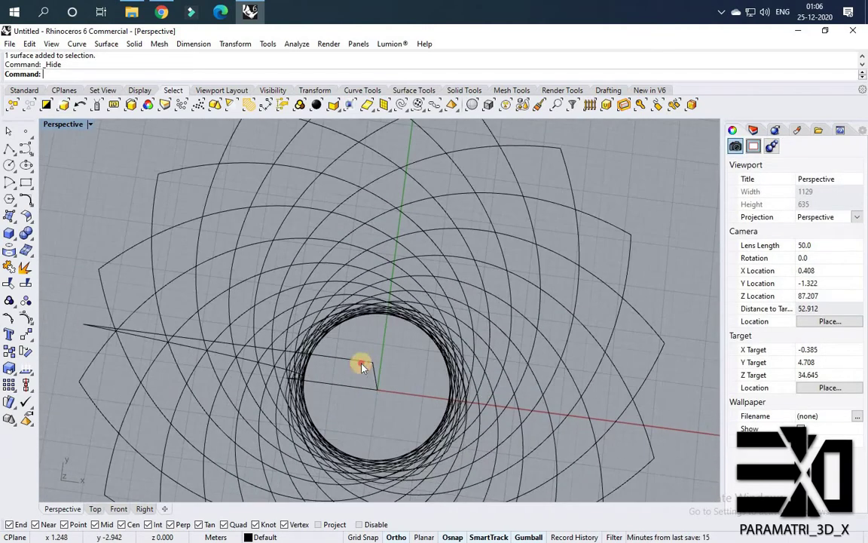
pyautogui.click(356, 355)
pyautogui.press('Delete')
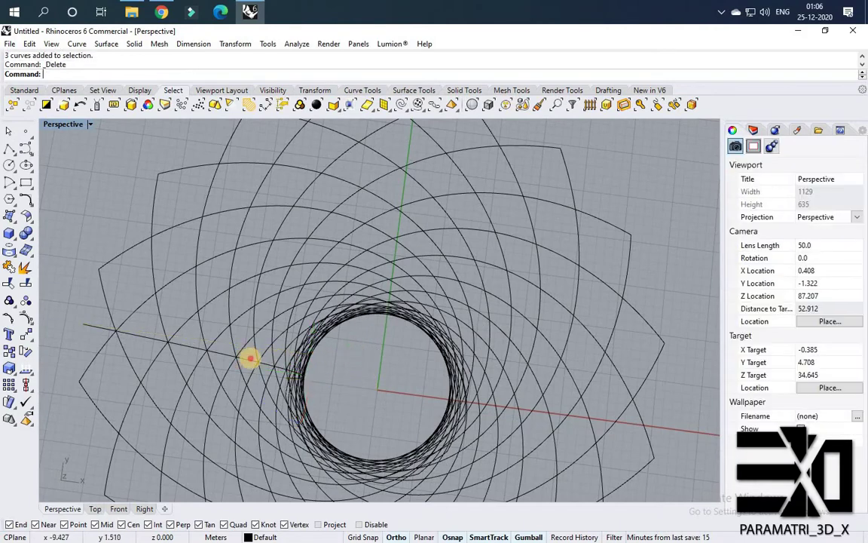
pyautogui.click(249, 358)
pyautogui.press('Delete')
# - Pipe all the tower's diagonal facade curves with a radius of 0.23 m and flat caps
pyautogui.scroll(-10, 386, 360)
pyautogui.moveTo(385, 360)
pyautogui.mouseDown(button='right')
pyautogui.moveTo(402, 247)
pyautogui.moveTo(331, 179)
pyautogui.moveTo(377, 244)
pyautogui.moveTo(354, 261)
pyautogui.mouseUp(button='right')
pyautogui.scroll(-4, 355, 263)
pyautogui.click(478, 504)
pyautogui.moveTo(283, 180); pyautogui.dragTo(475, 498)
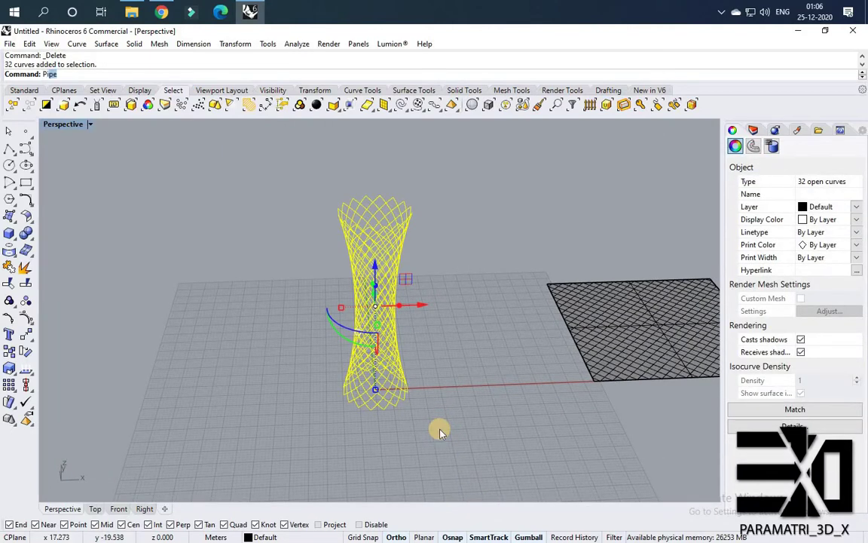
pyautogui.press('Return')
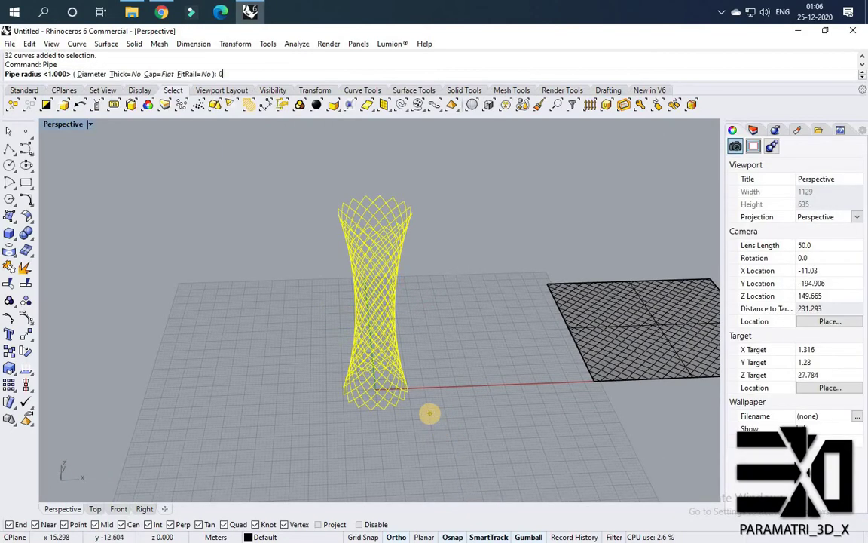
pyautogui.write('0.23')
pyautogui.press('Return')
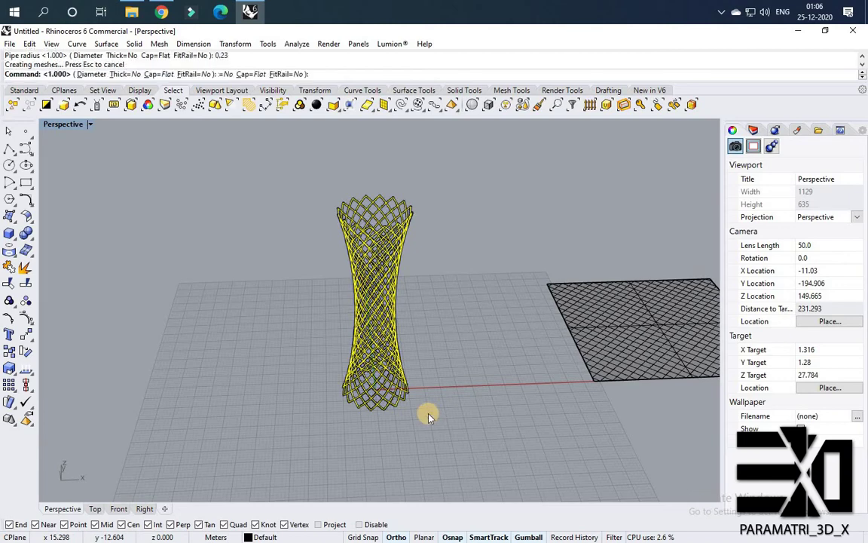
# - Clear the selection and bring the hidden tower surface back inside the piped lattice
pyautogui.click(447, 288)
pyautogui.scroll(10, 379, 227)
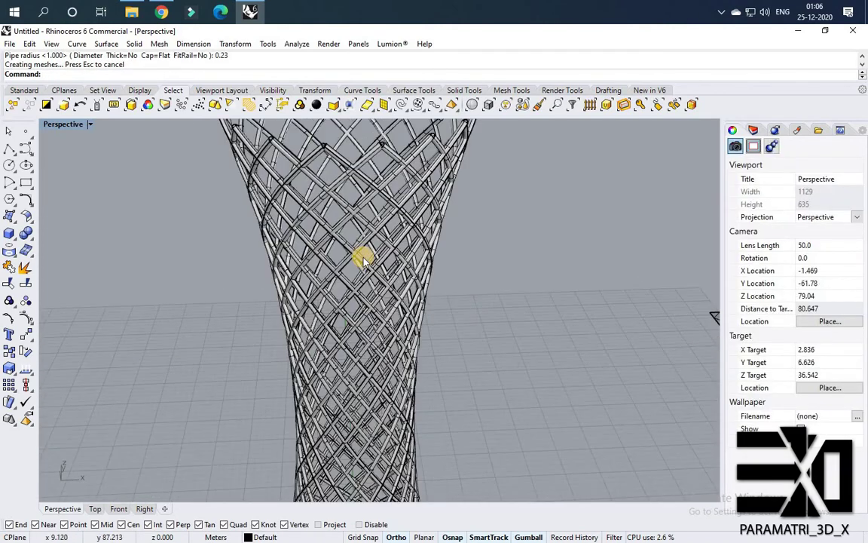
pyautogui.scroll(-2, 402, 213)
pyautogui.moveTo(446, 200); pyautogui.dragTo(472, 234, button='right')
pyautogui.middleClick(443, 234)
pyautogui.click(446, 234)
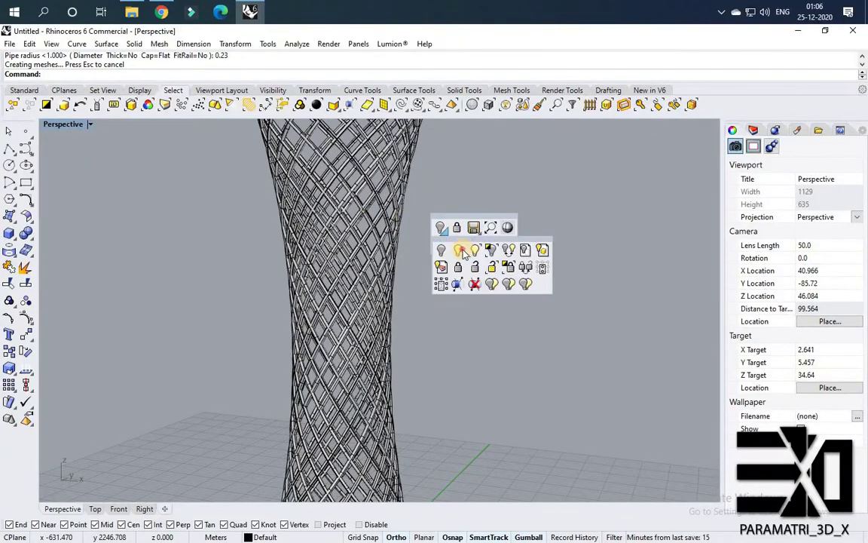
pyautogui.click(460, 250)
# - Try a solid OffsetSrf of the tower surface, 0.23 m inward with sharp corners
pyautogui.scroll(-8, 450, 266)
pyautogui.moveTo(449, 266); pyautogui.dragTo(443, 296, button='right')
pyautogui.scroll(6, 413, 296)
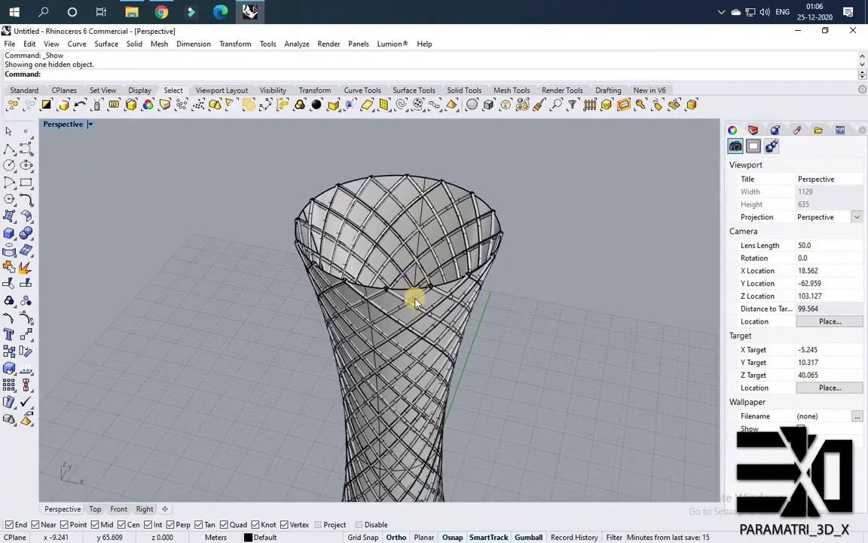
pyautogui.click(403, 315)
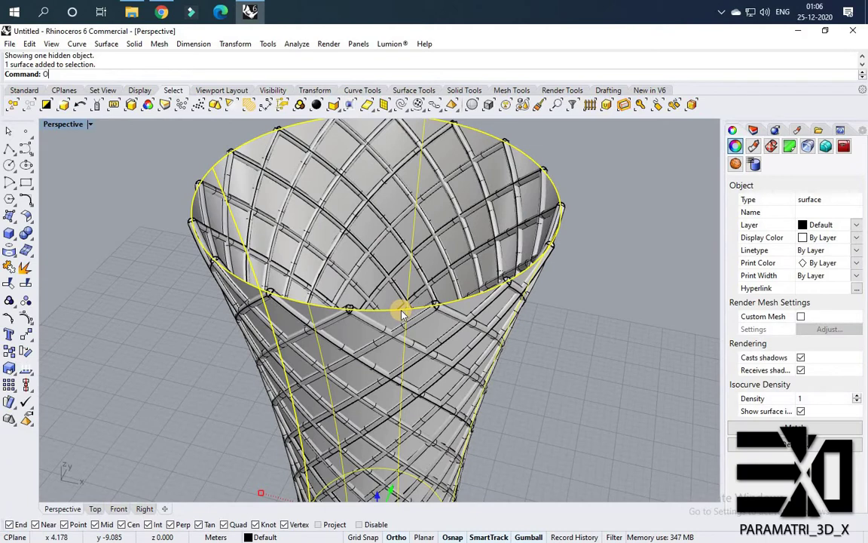
pyautogui.write('set')
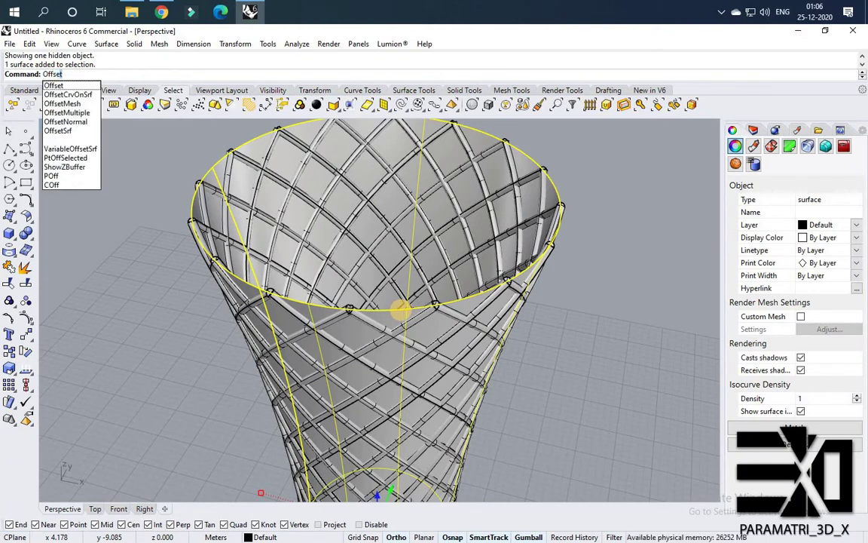
pyautogui.write('Srf')
pyautogui.press('Return')
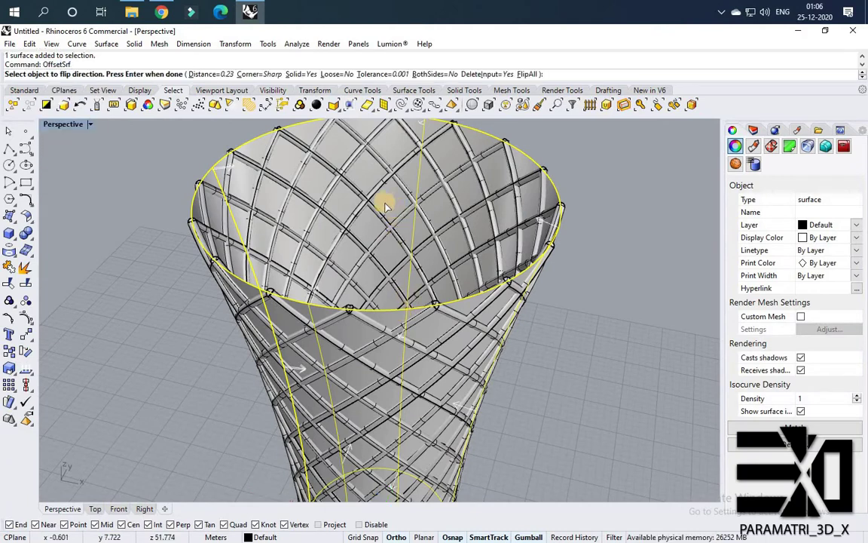
pyautogui.press('Return')
pyautogui.press('Escape')
pyautogui.scroll(-6, 369, 267)
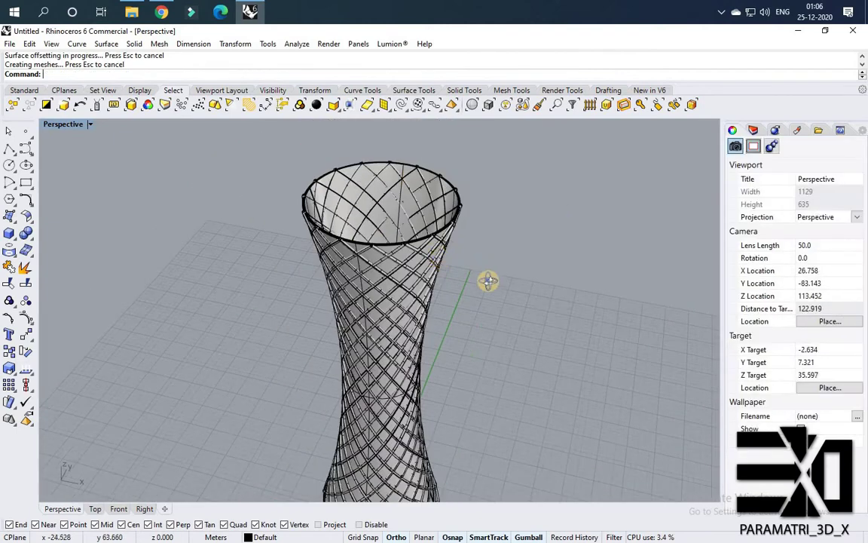
# - Examine the offset shell against the pipes at the tower's upper rim and undo the surface offset
pyautogui.moveTo(488, 281); pyautogui.dragTo(391, 260, button='right')
pyautogui.scroll(3, 384, 235)
pyautogui.scroll(4, 407, 279)
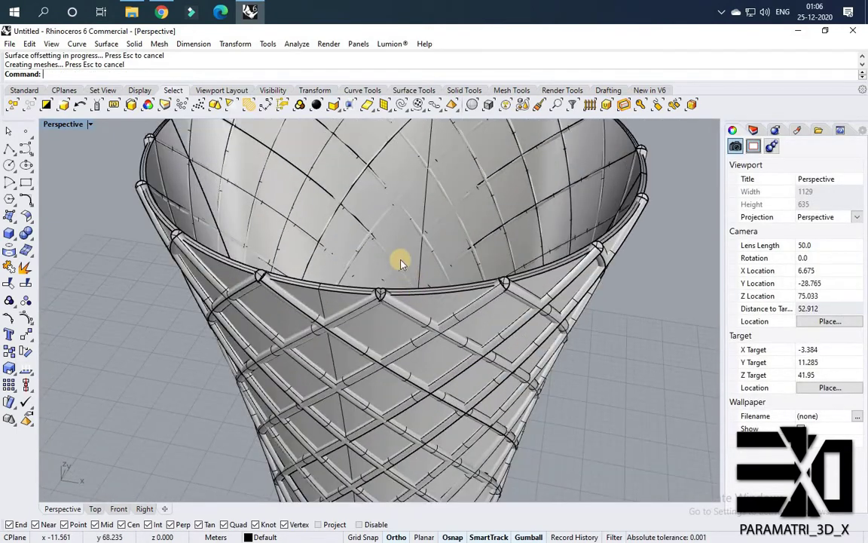
pyautogui.scroll(-10, 377, 238)
pyautogui.scroll(2, 393, 240)
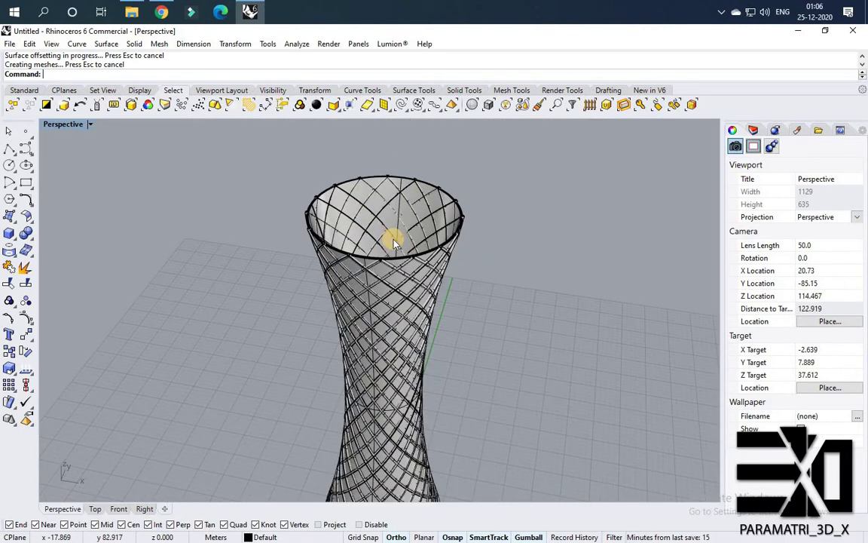
pyautogui.hotkey('ctrl', 'z')
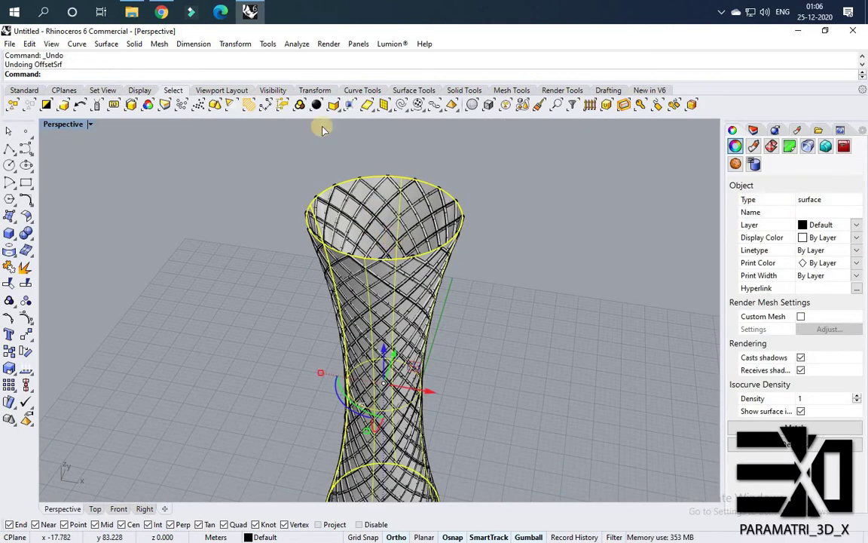
# - Offset the restored tower surface inward into a 0.23 m thick solid shell, deleting the input surface
pyautogui.click(317, 104)
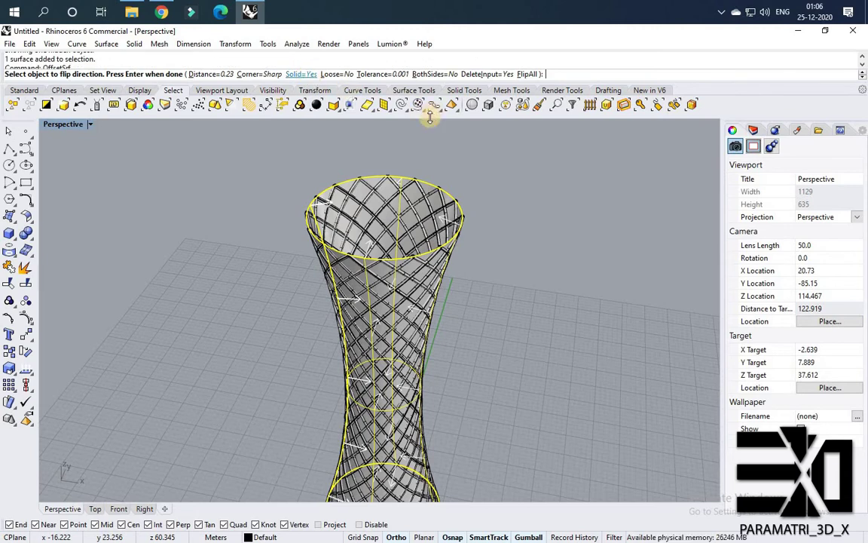
pyautogui.scroll(1, 349, 90)
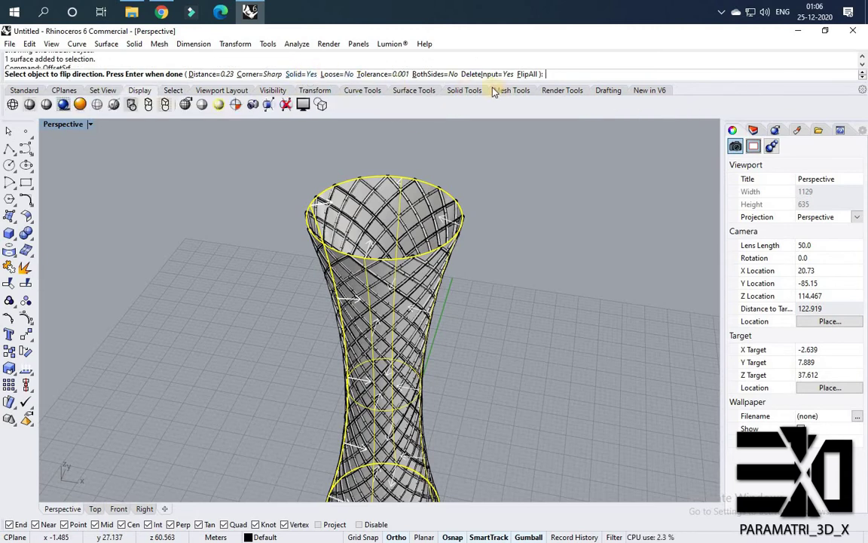
pyautogui.scroll(3, 450, 228)
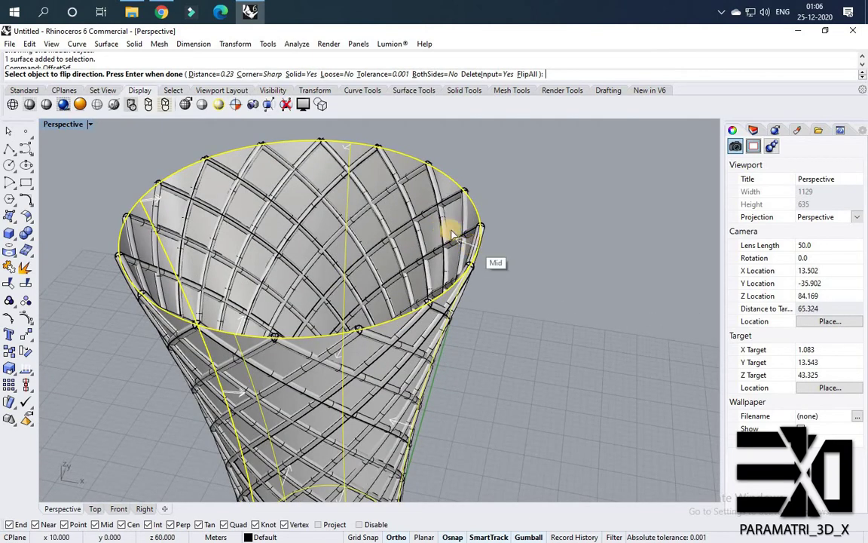
pyautogui.click(527, 74)
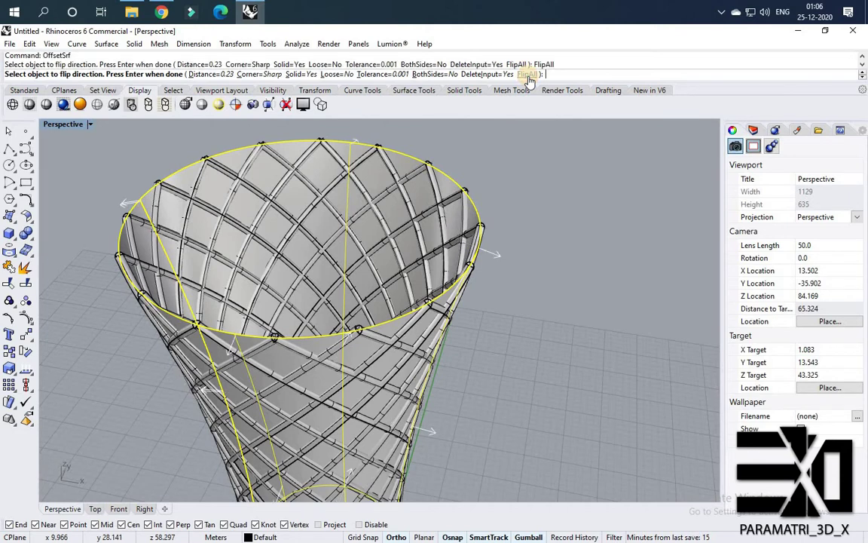
pyautogui.click(527, 75)
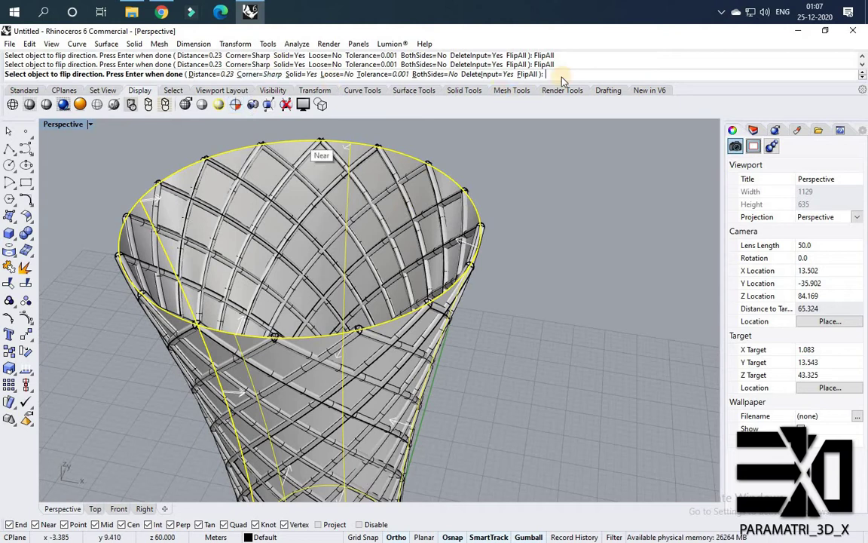
pyautogui.click(202, 74)
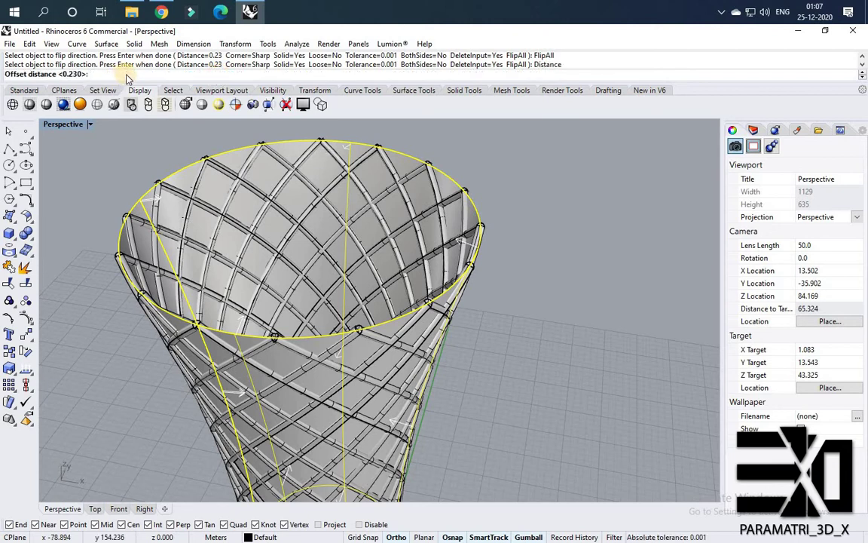
pyautogui.press('Return')
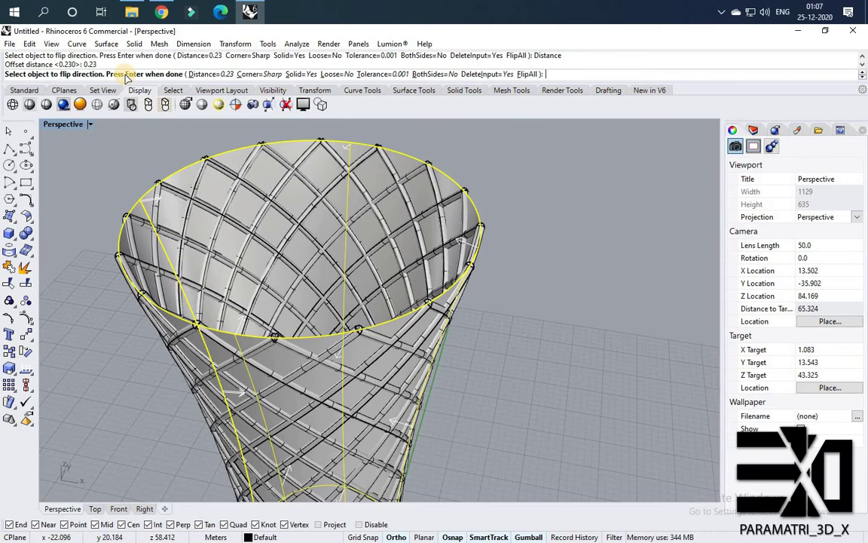
pyautogui.press('Return')
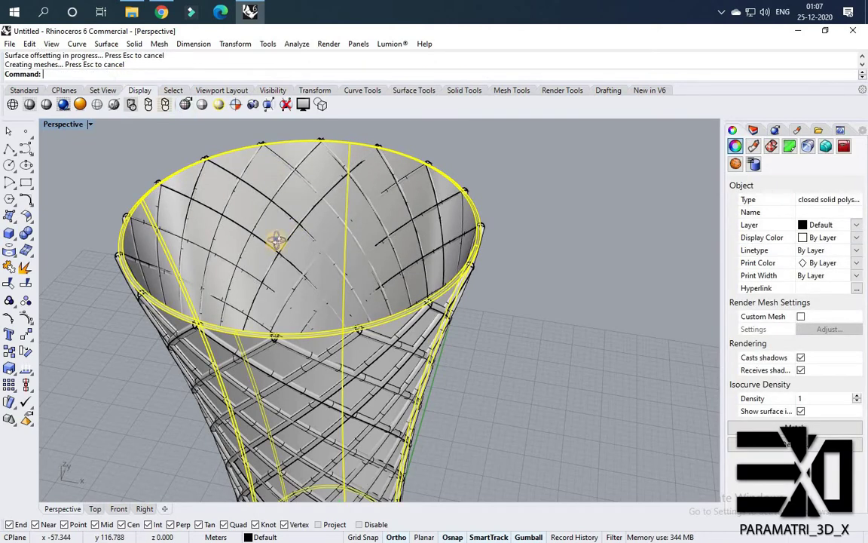
pyautogui.click(270, 135)
# - Try to cap the ends of the tower's offset shell
pyautogui.scroll(-6, 270, 139)
pyautogui.moveTo(354, 238); pyautogui.dragTo(270, 201, button='right')
pyautogui.scroll(4, 271, 202)
pyautogui.click(263, 252)
pyautogui.click(307, 289)
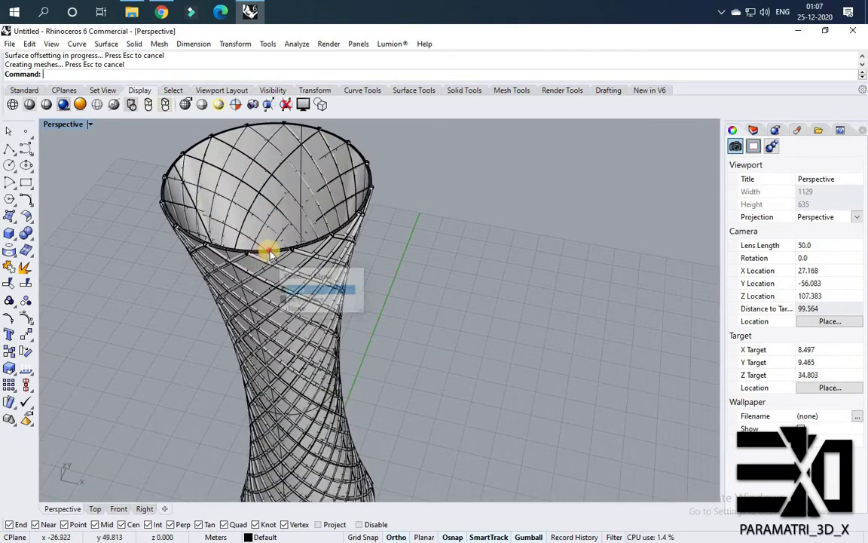
pyautogui.scroll(3, 268, 251)
pyautogui.moveTo(269, 251); pyautogui.dragTo(271, 234, button='right')
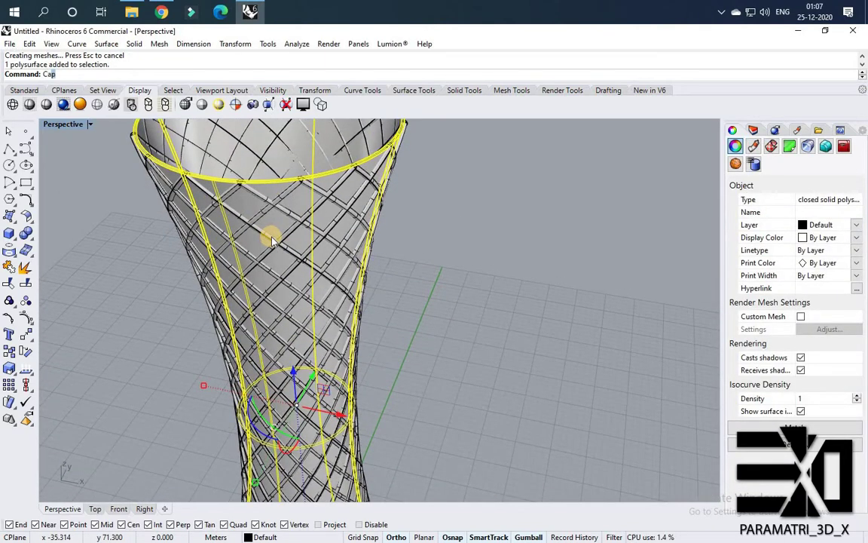
pyautogui.press('Return')
pyautogui.scroll(-3, 324, 241)
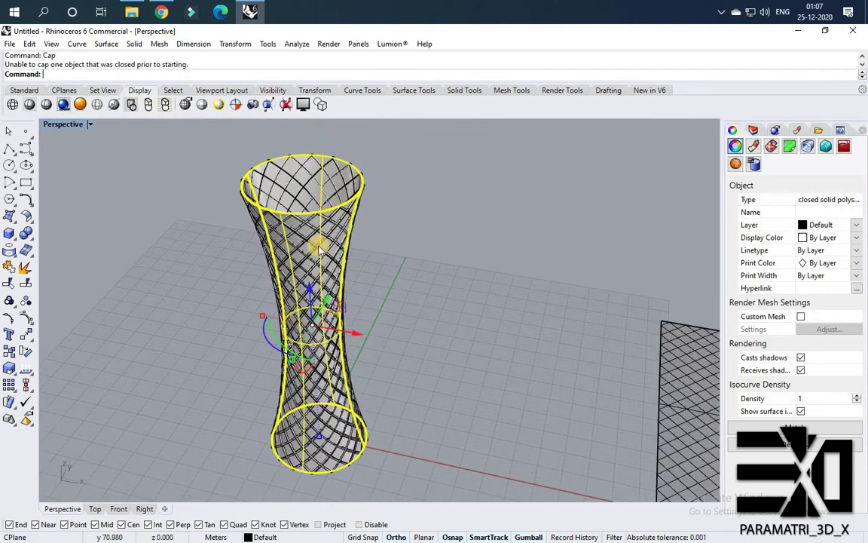
pyautogui.moveTo(320, 241); pyautogui.dragTo(337, 475, button='right')
pyautogui.press('Escape')
# - Examine the offset shell's bottom edge and upper rim against the surrounding lattice pipes
pyautogui.scroll(2, 333, 415)
pyautogui.scroll(-3, 333, 413)
pyautogui.scroll(6, 310, 471)
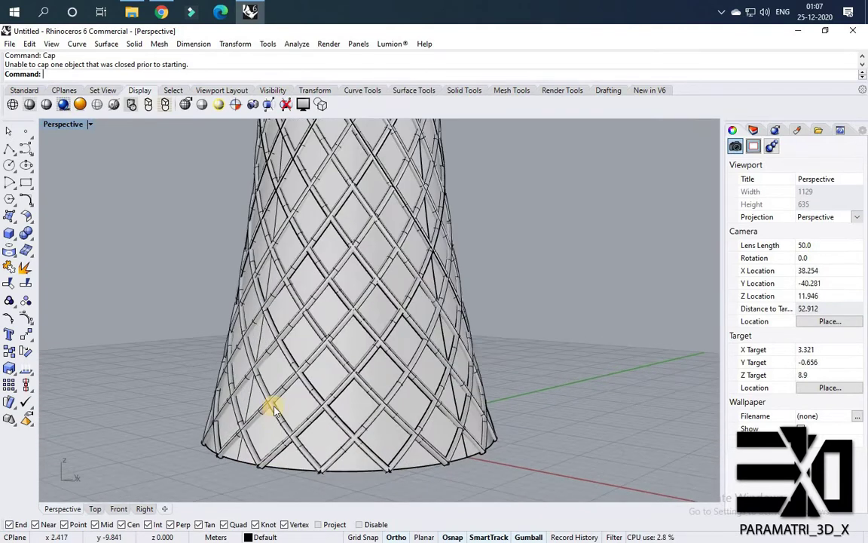
pyautogui.click(292, 466)
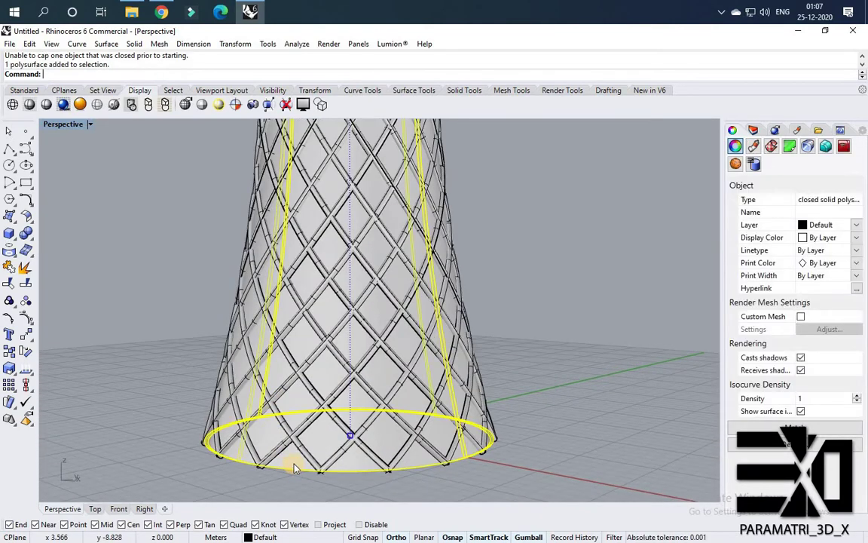
pyautogui.scroll(-2, 316, 445)
pyautogui.moveTo(326, 448)
pyautogui.mouseDown(button='right')
pyautogui.moveTo(354, 461)
pyautogui.moveTo(331, 452)
pyautogui.moveTo(337, 476)
pyautogui.moveTo(328, 466)
pyautogui.mouseUp(button='right')
pyautogui.scroll(-8, 329, 452)
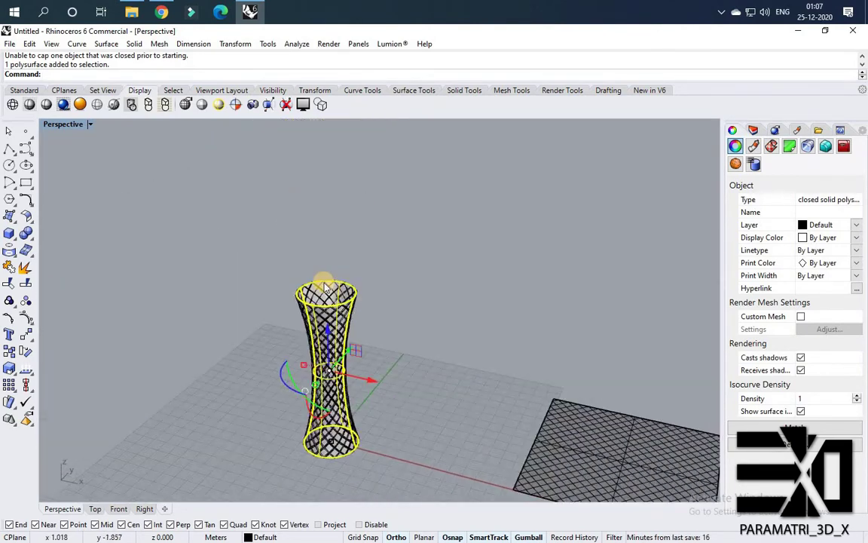
pyautogui.scroll(10, 323, 284)
pyautogui.scroll(6, 427, 316)
pyautogui.click(449, 295)
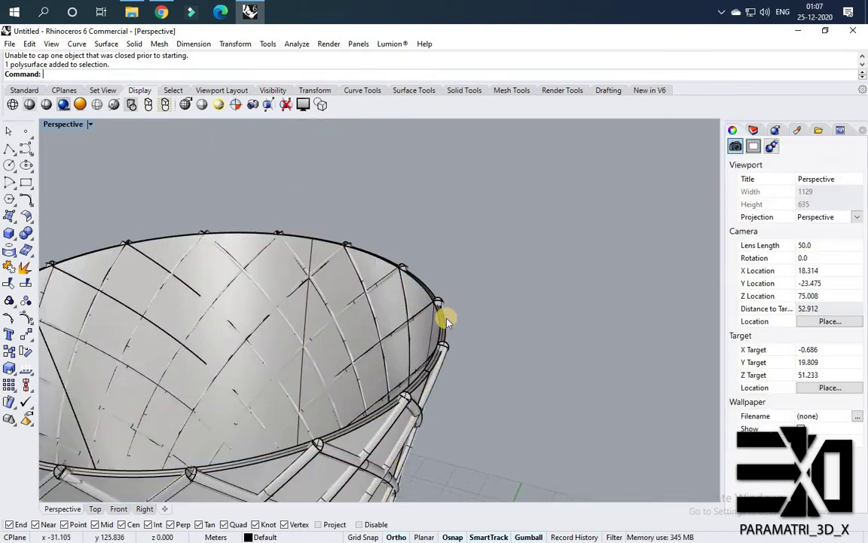
pyautogui.scroll(4, 408, 400)
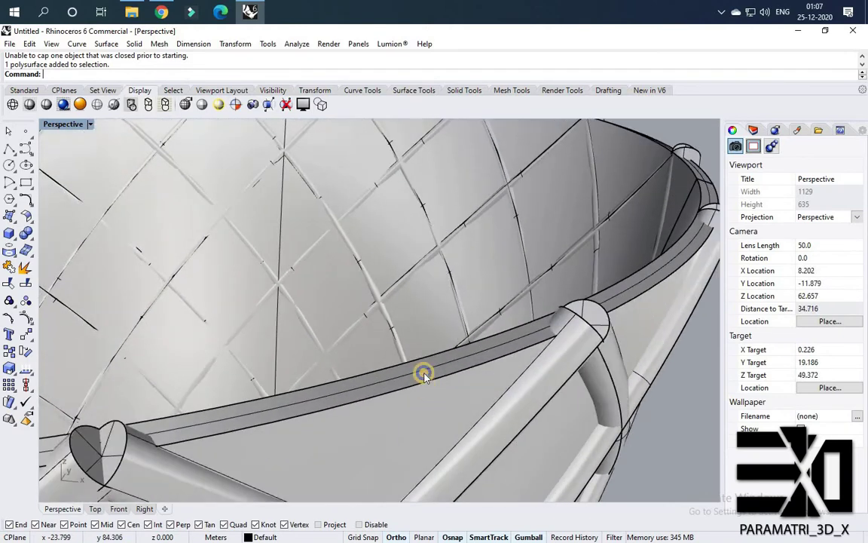
# - Extract the wireframe curves of the offset shell and move them about 80 m away from the tower along the Y axis
pyautogui.click(430, 365)
pyautogui.scroll(-8, 422, 346)
pyautogui.scroll(2, 415, 343)
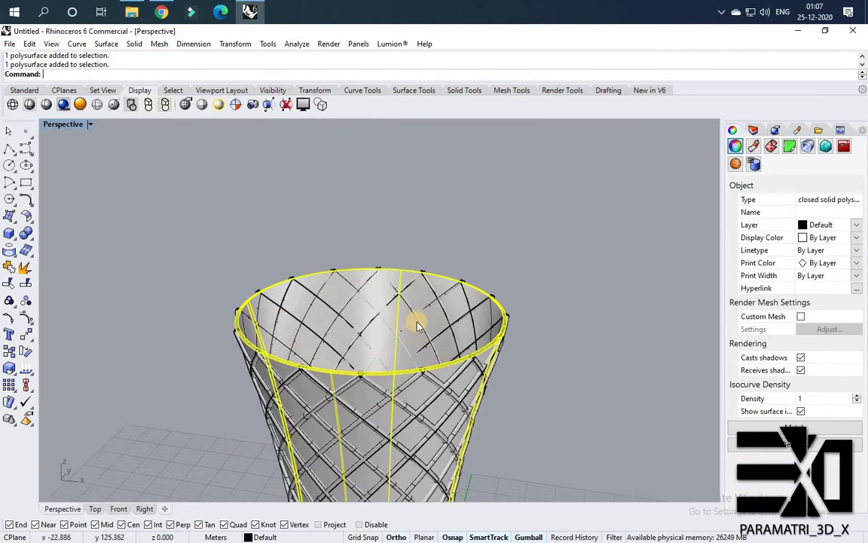
pyautogui.scroll(-5, 430, 325)
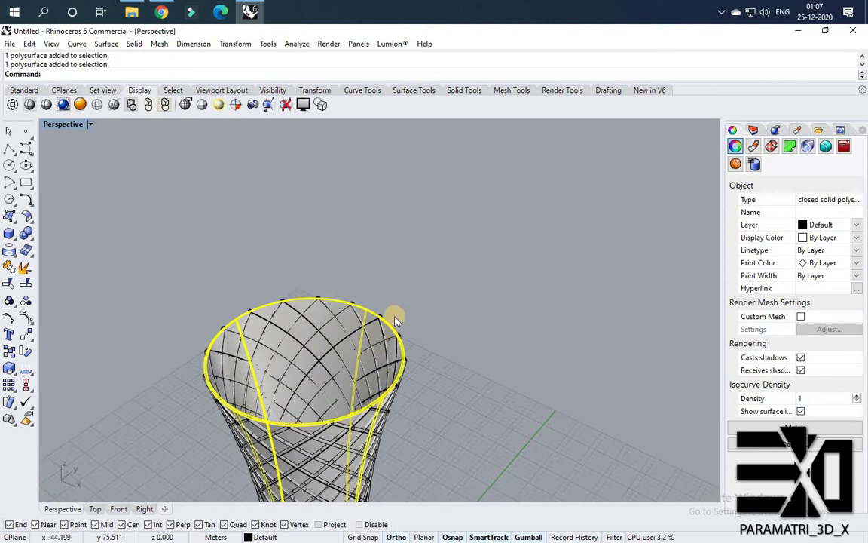
pyautogui.scroll(-3, 412, 339)
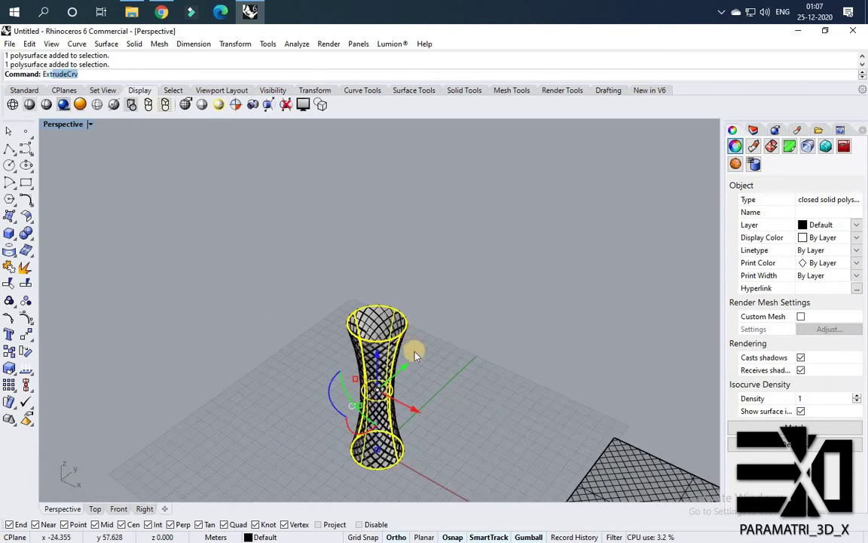
pyautogui.write('act')
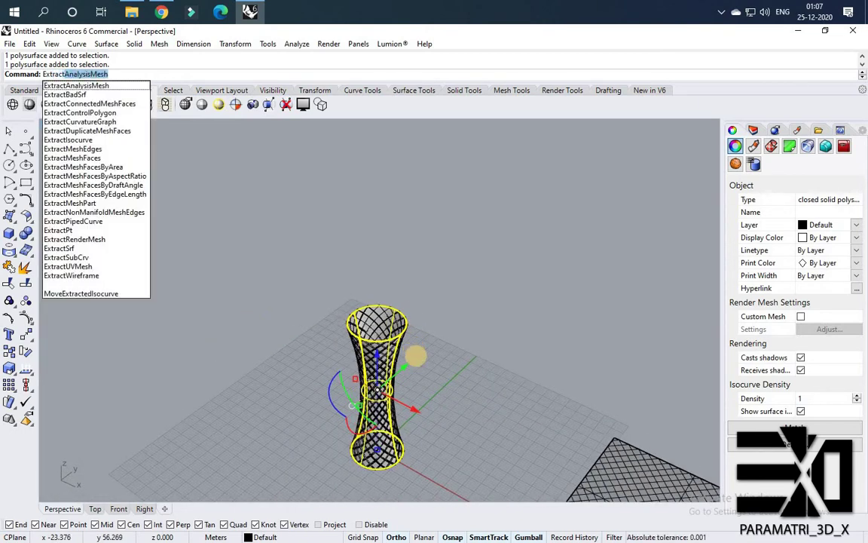
pyautogui.write('w')
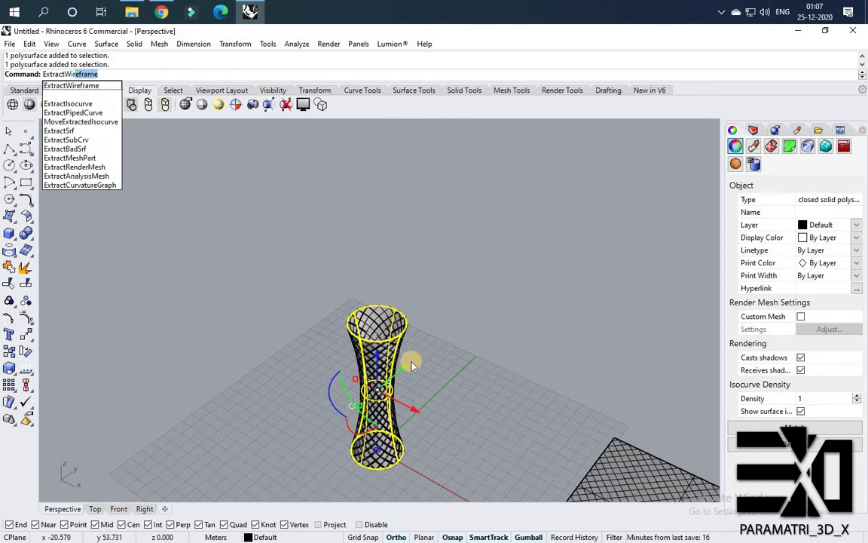
pyautogui.press('Return')
pyautogui.moveTo(475, 322); pyautogui.dragTo(365, 241)
# - Delete the 12 extracted curves between the rims, including the verticals and the middle ring, keeping the top and bottom rings
pyautogui.scroll(2, 529, 285)
pyautogui.click(538, 315)
pyautogui.scroll(6, 538, 314)
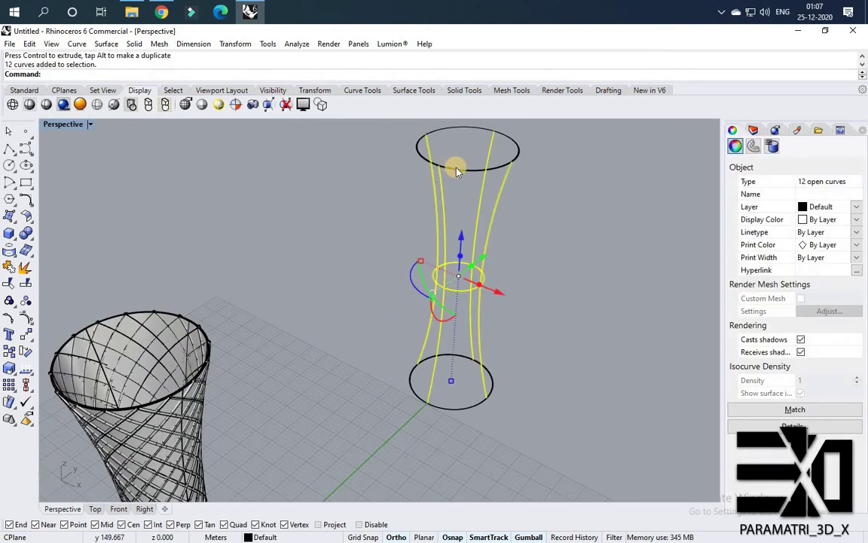
pyautogui.press('Delete')
# - Delete the duplicate concentric arcs and short seam lines from the extracted top ring, keeping a single outline
pyautogui.scroll(5, 500, 149)
pyautogui.click(513, 160)
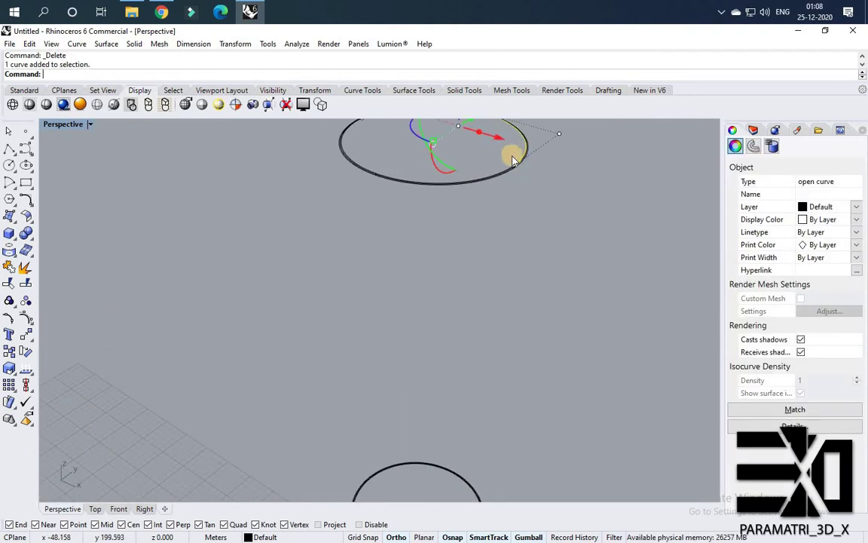
pyautogui.scroll(3, 504, 172)
pyautogui.press('Delete')
pyautogui.scroll(2, 504, 178)
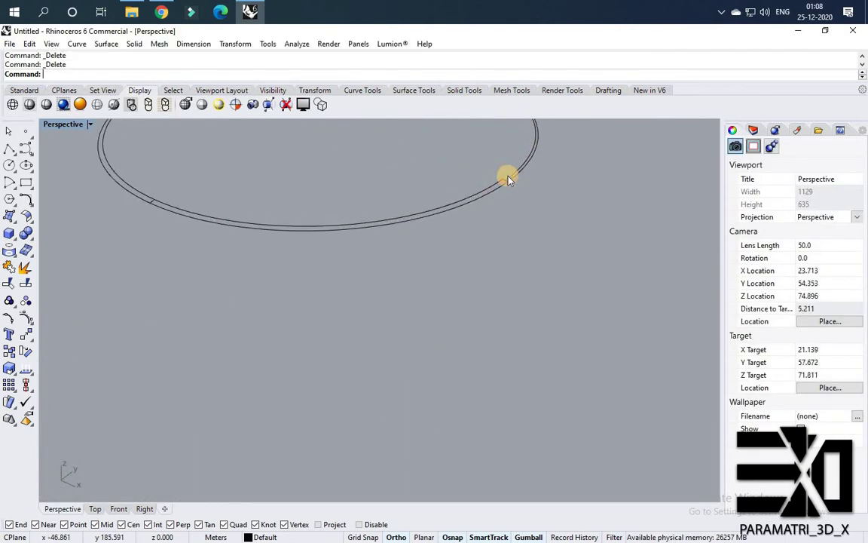
pyautogui.click(508, 179)
pyautogui.press('Delete')
pyautogui.scroll(-3, 351, 230)
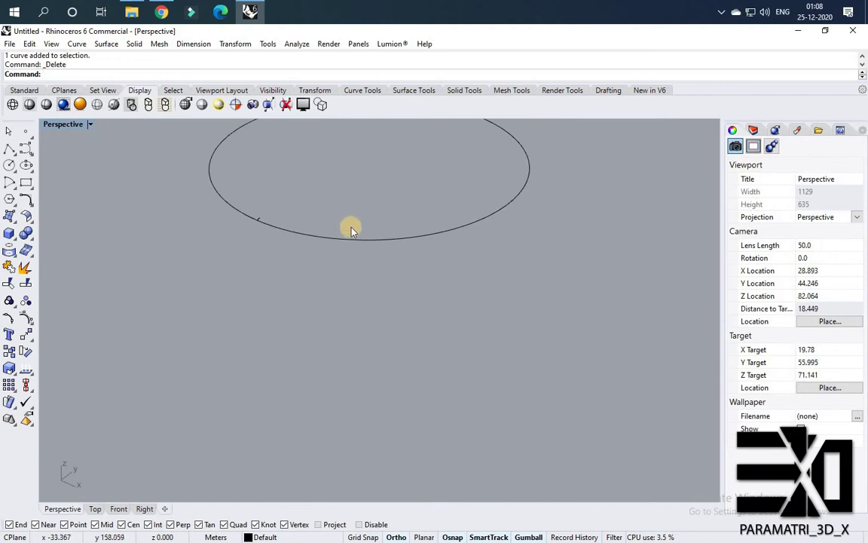
pyautogui.scroll(-2, 351, 229)
pyautogui.keyDown('shift'); pyautogui.moveTo(351, 230); pyautogui.dragTo(430, 269, button='right'); pyautogui.keyUp('shift')
pyautogui.click(493, 142)
pyautogui.press('Delete')
pyautogui.click(390, 157)
pyautogui.press('Delete')
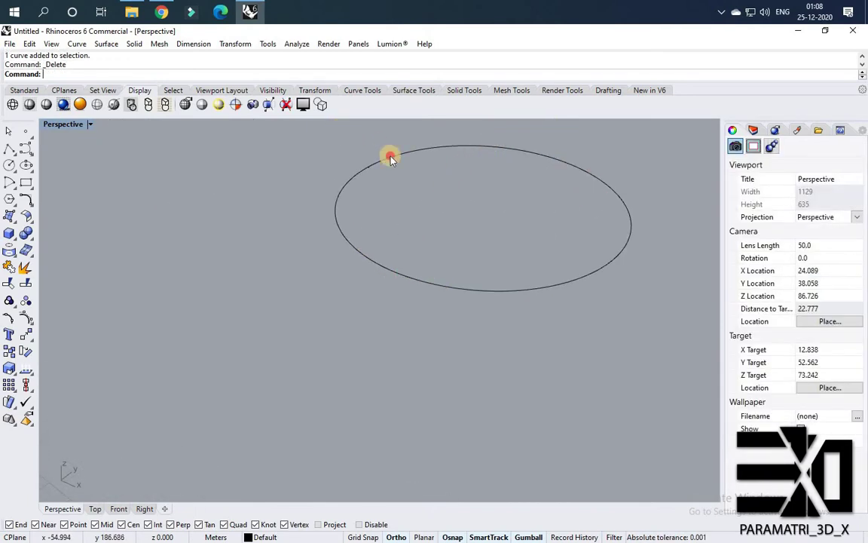
# - Delete the inner arcs and short seam lines from the extracted bottom ring, keeping only its outer outline
pyautogui.scroll(-6, 477, 196)
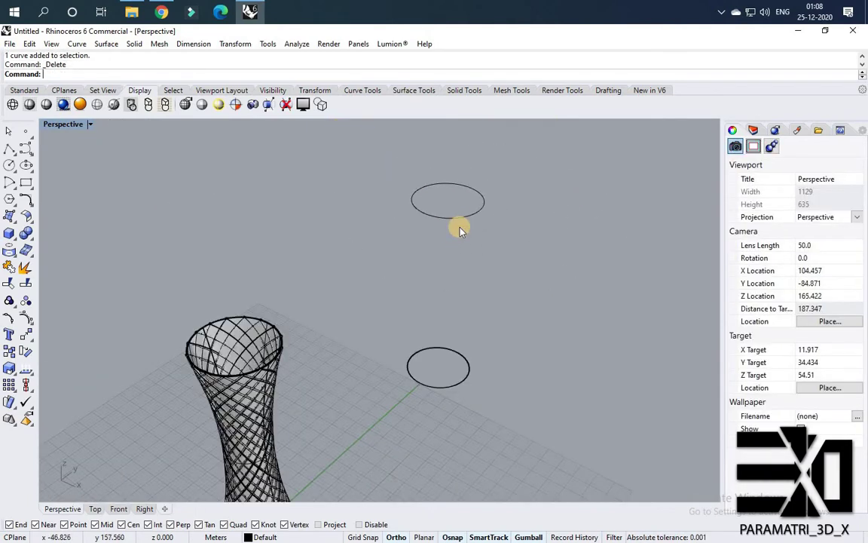
pyautogui.scroll(6, 442, 413)
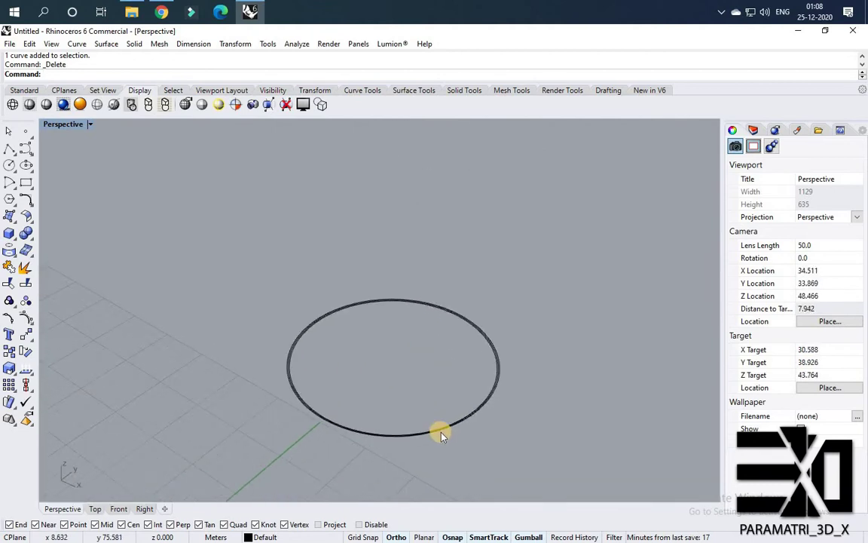
pyautogui.scroll(8, 495, 384)
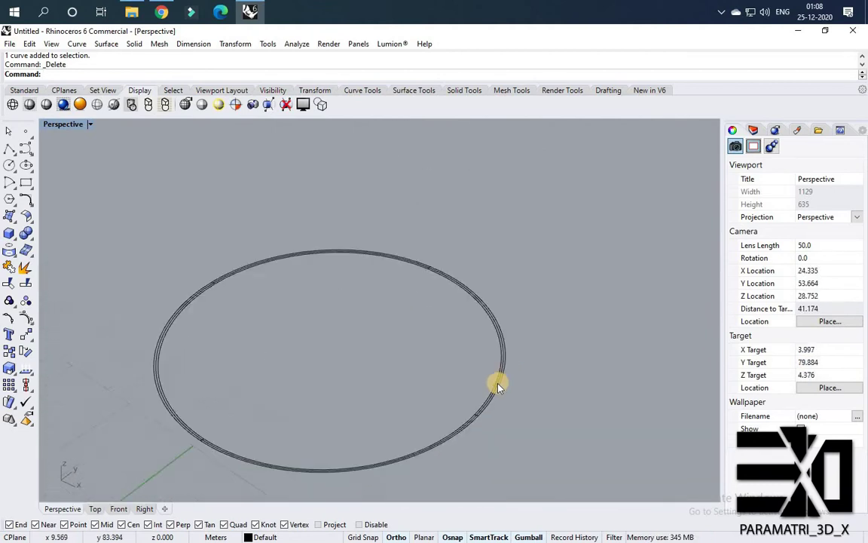
pyautogui.click(496, 388)
pyautogui.press('Delete')
pyautogui.click(491, 386)
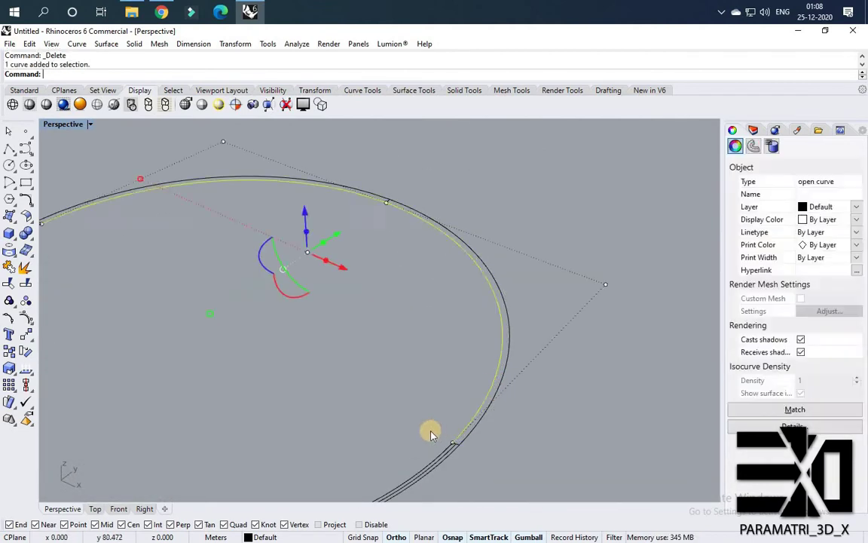
pyautogui.press('Delete')
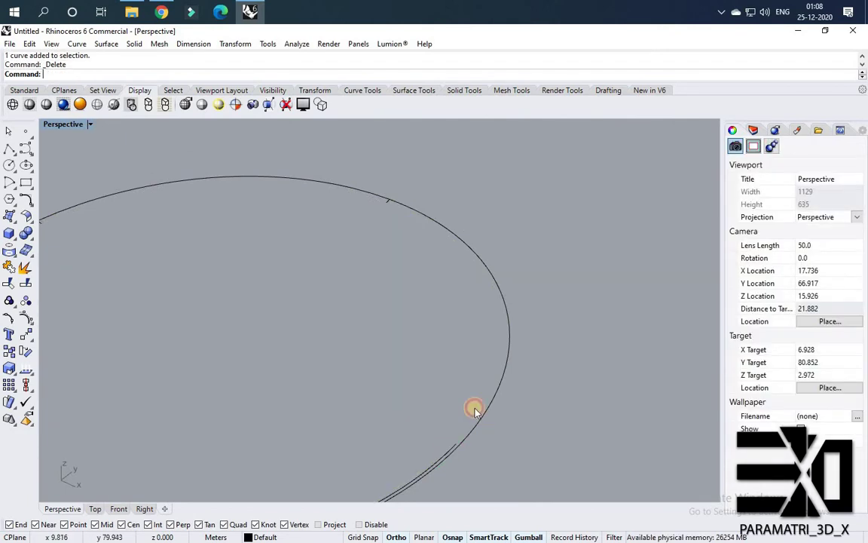
pyautogui.scroll(-8, 452, 271)
pyautogui.click(331, 307)
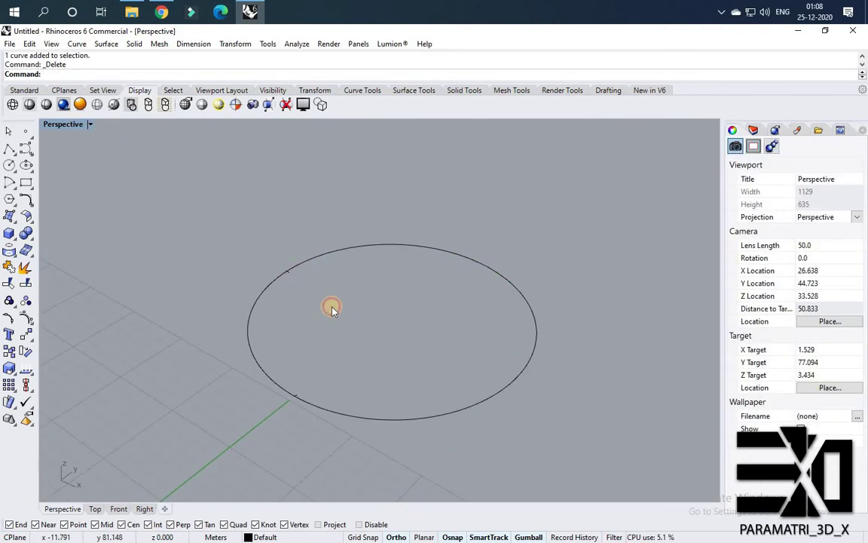
pyautogui.click(324, 413)
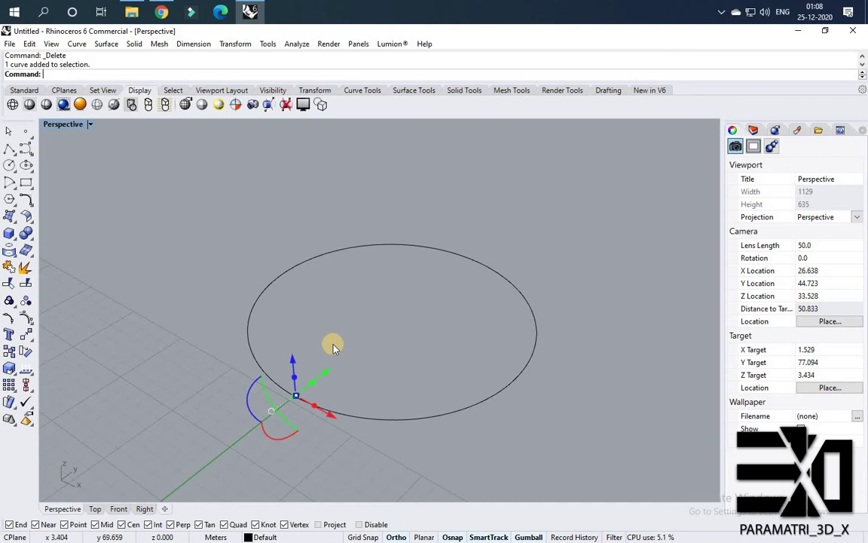
pyautogui.click(381, 358)
pyautogui.scroll(-3, 391, 357)
pyautogui.scroll(-5, 358, 358)
pyautogui.scroll(4, 367, 351)
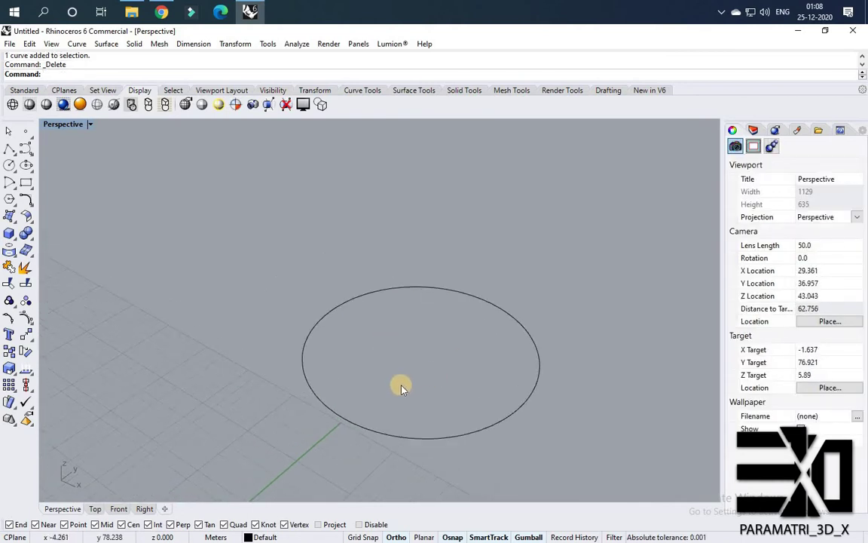
# - Join the two remaining arcs of the top ring into one closed curve
pyautogui.scroll(-8, 401, 384)
pyautogui.click(423, 255)
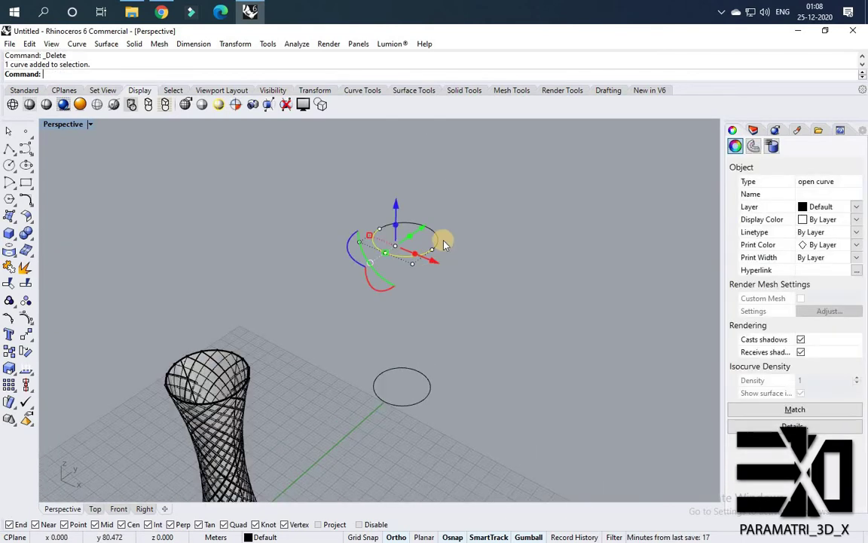
pyautogui.moveTo(458, 271); pyautogui.dragTo(293, 172)
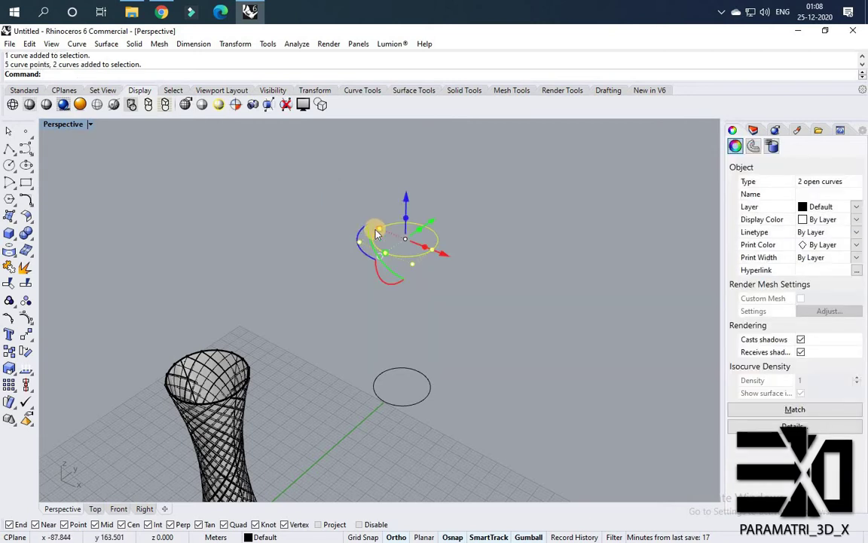
pyautogui.hotkey('ctrl', 'j')
pyautogui.press('Escape')
# - Extrude the closed top ring curve into a 0.23 m thick solid disc with ExtrudeCrv
pyautogui.scroll(2, 424, 270)
pyautogui.click(426, 276)
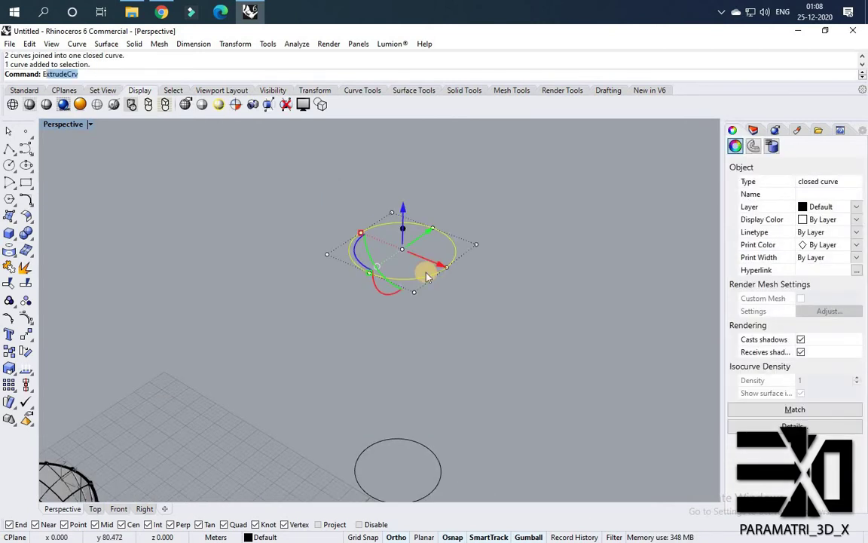
pyautogui.press('Return')
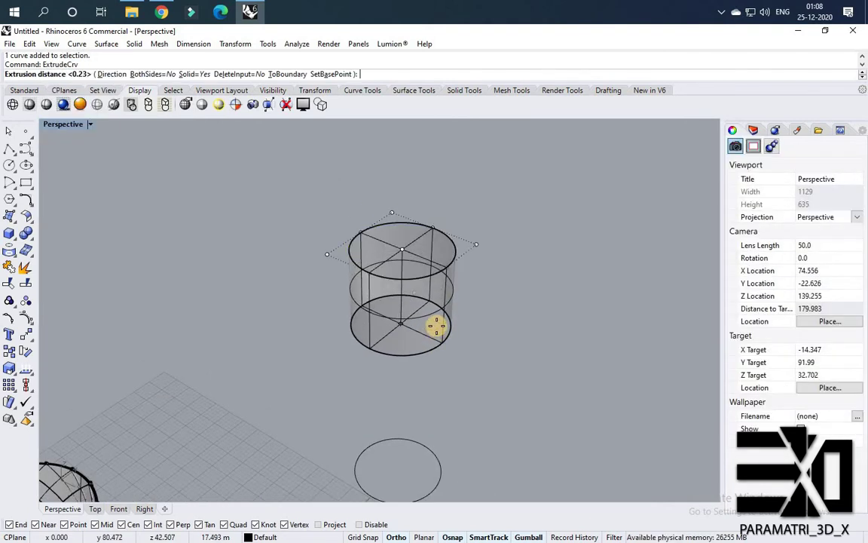
pyautogui.write('0.23')
pyautogui.press('Return')
pyautogui.click(435, 271)
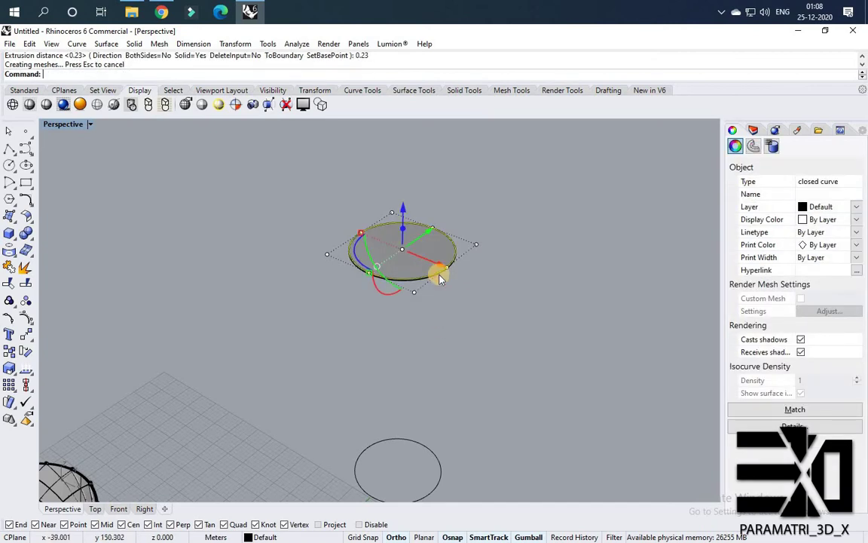
pyautogui.click(400, 377)
# - Join the two arcs of the bottom ring into one closed curve
pyautogui.scroll(-4, 400, 374)
pyautogui.keyDown('shift'); pyautogui.moveTo(400, 374); pyautogui.dragTo(442, 306, button='right'); pyautogui.keyUp('shift')
pyautogui.scroll(2, 443, 306)
pyautogui.click(444, 307)
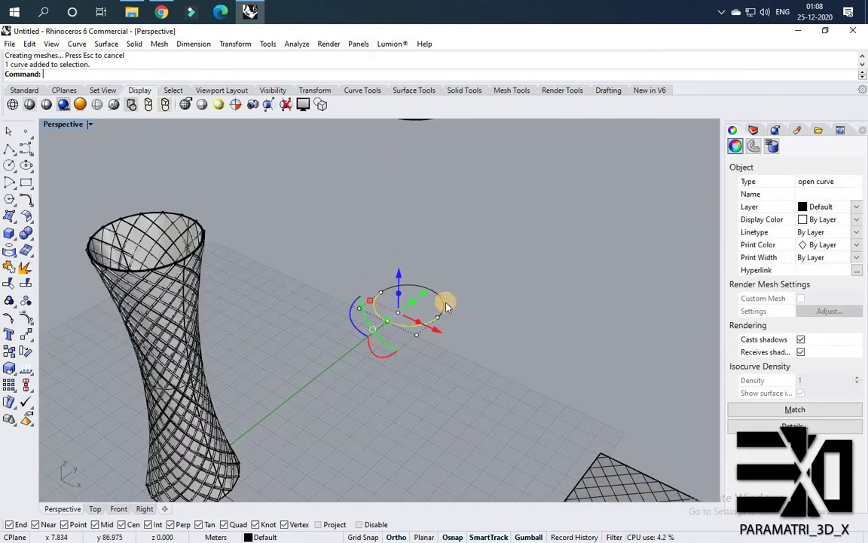
pyautogui.keyDown('shift'); pyautogui.click(444, 305); pyautogui.keyUp('shift')
pyautogui.hotkey('ctrl', 'j')
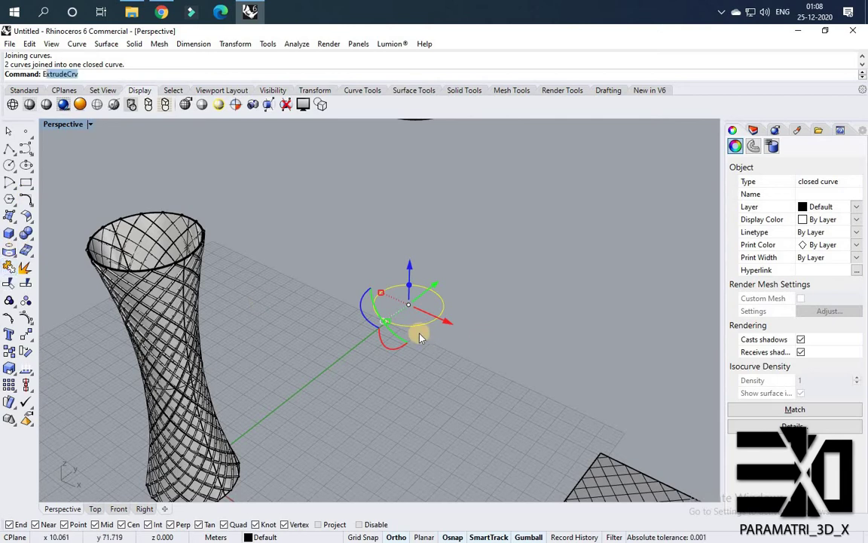
# - Extrude the closed bottom ring curve into a 0.23 m thick solid disc
pyautogui.write('Extru')
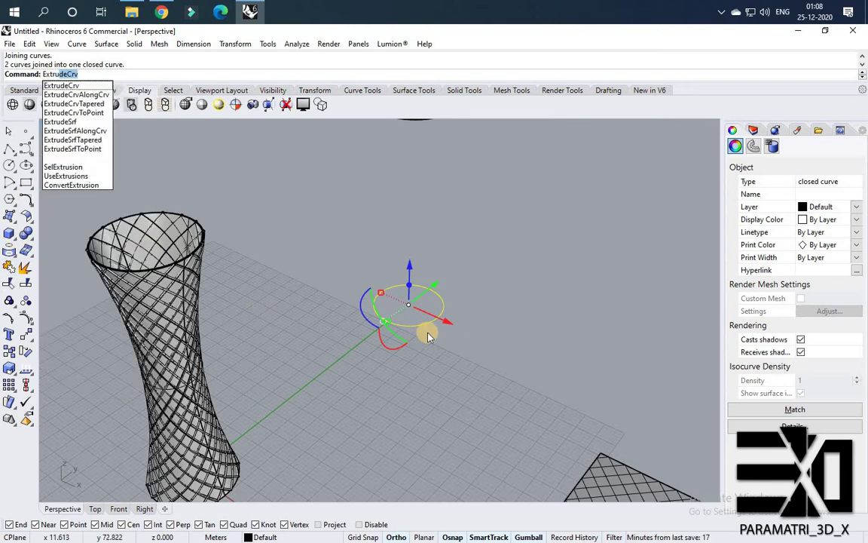
pyautogui.press('Return')
pyautogui.write('0.')
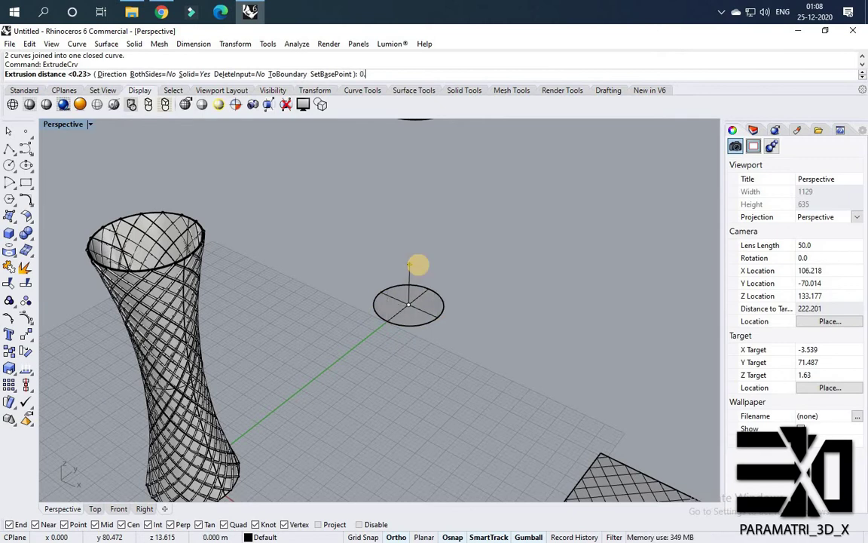
pyautogui.write('23')
pyautogui.press('Return')
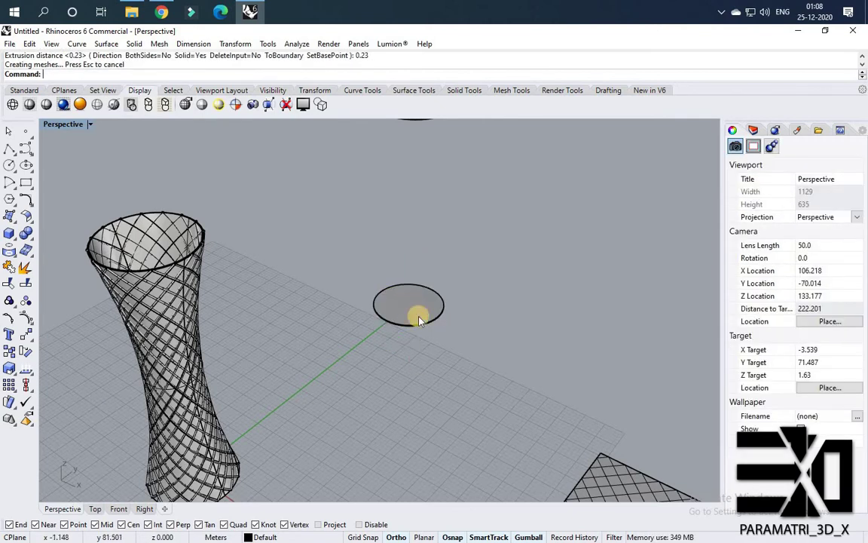
# - Move both closed discs together from the detached top ring's edge to the matching point on the lattice tower's top rim
pyautogui.scroll(-5, 418, 246)
pyautogui.keyDown('shift'); pyautogui.click(416, 252); pyautogui.keyUp('shift')
pyautogui.scroll(3, 415, 256)
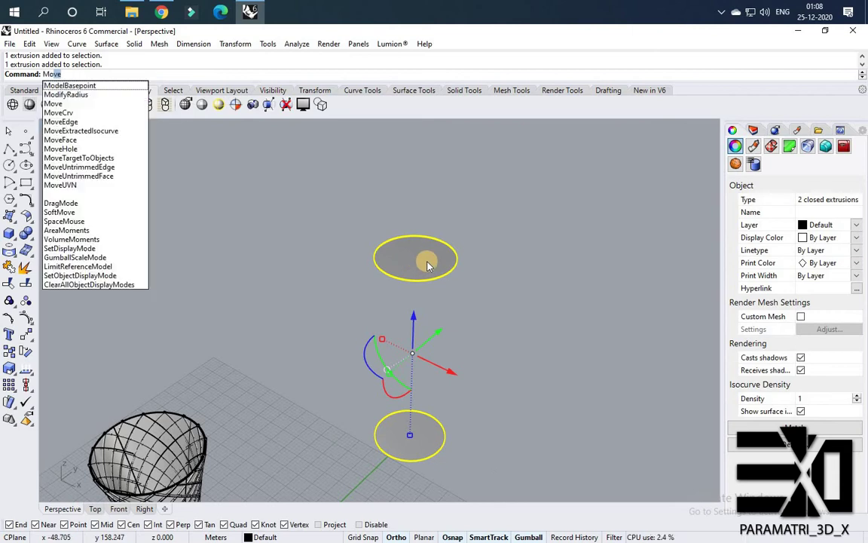
pyautogui.press('Return')
pyautogui.click(450, 268)
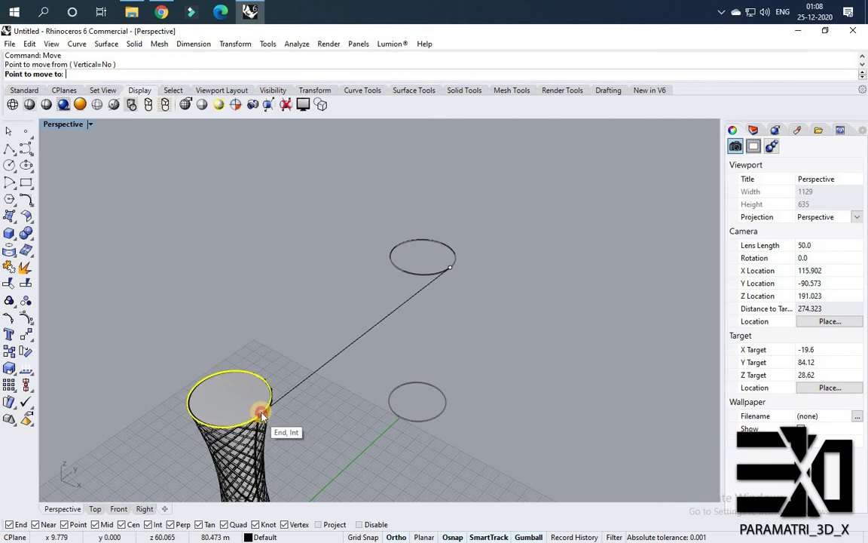
pyautogui.click(258, 413)
# - Delete the two leftover ring curves beside the tower
pyautogui.scroll(-5, 313, 351)
pyautogui.scroll(4, 333, 274)
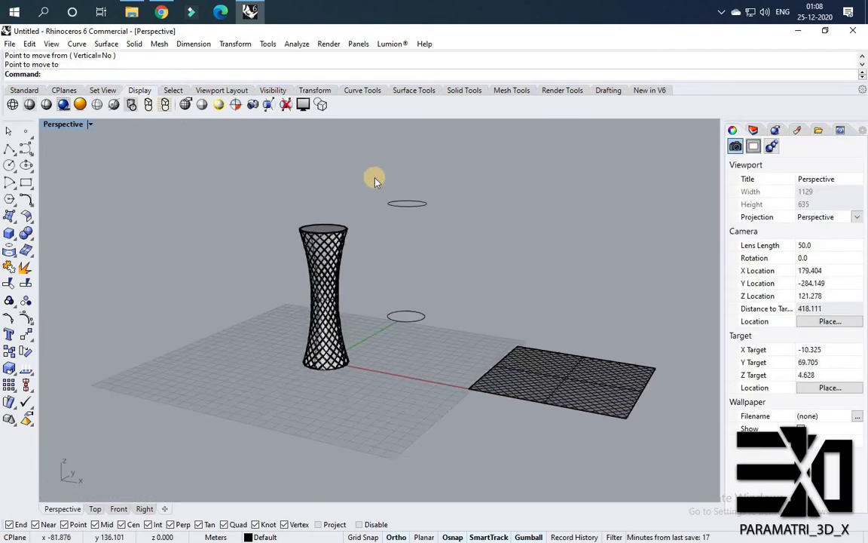
pyautogui.click(380, 197)
pyautogui.moveTo(378, 175); pyautogui.dragTo(463, 341)
pyautogui.press('Delete')
# - Examine the finished tower's lattice and shell from close up, from a low angle and as a whole
pyautogui.scroll(8, 327, 315)
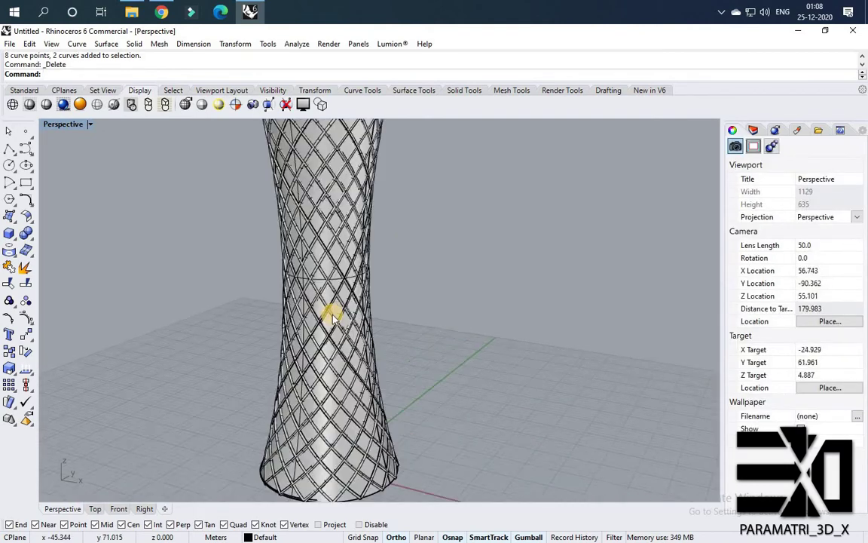
pyautogui.scroll(-4, 329, 310)
pyautogui.moveTo(337, 281); pyautogui.dragTo(327, 246, button='right')
pyautogui.scroll(-4, 327, 246)
pyautogui.scroll(5, 329, 213)
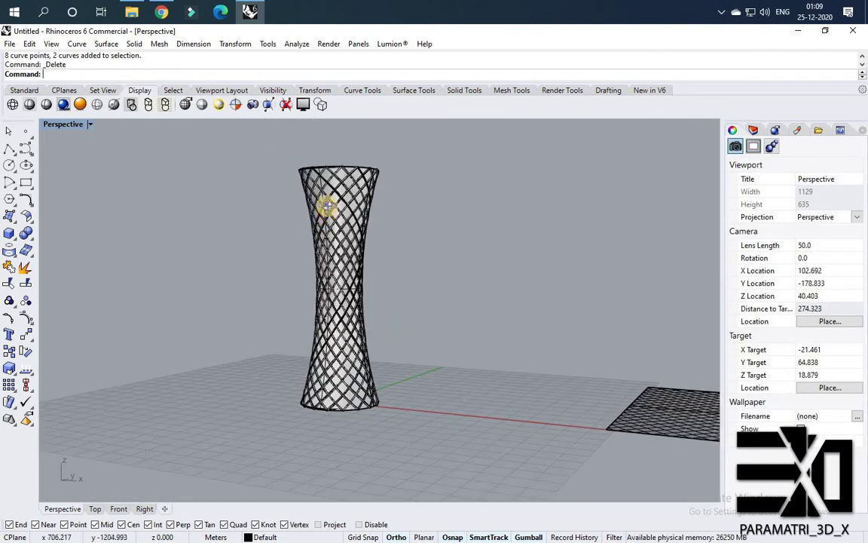
pyautogui.moveTo(326, 194); pyautogui.dragTo(325, 301, button='right')
pyautogui.scroll(2, 354, 328)
pyautogui.scroll(4, 342, 339)
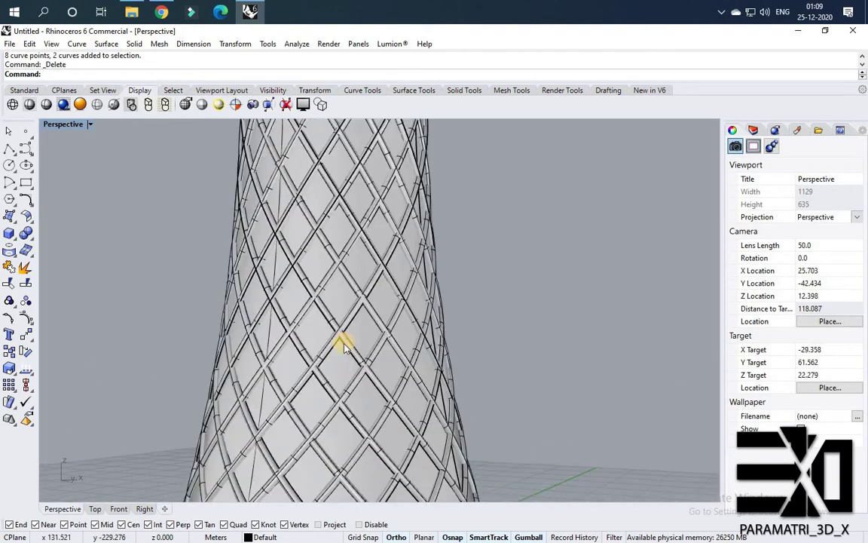
pyautogui.scroll(-2, 340, 345)
pyautogui.scroll(-4, 324, 302)
pyautogui.scroll(2, 343, 231)
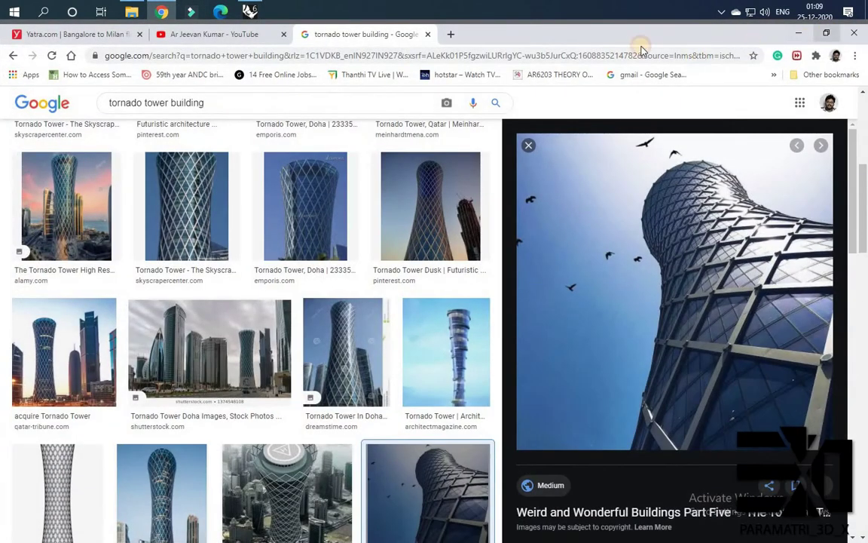
# - Switch to Chrome's Tornado Tower image search and place its window beside the Rhino model for comparison
pyautogui.moveTo(639, 38); pyautogui.dragTo(732, 436)
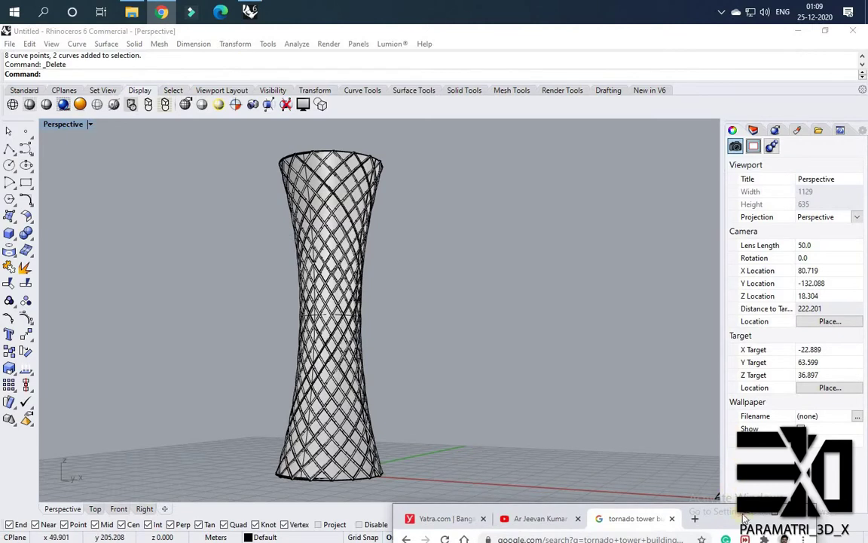
pyautogui.moveTo(719, 514); pyautogui.dragTo(794, 66)
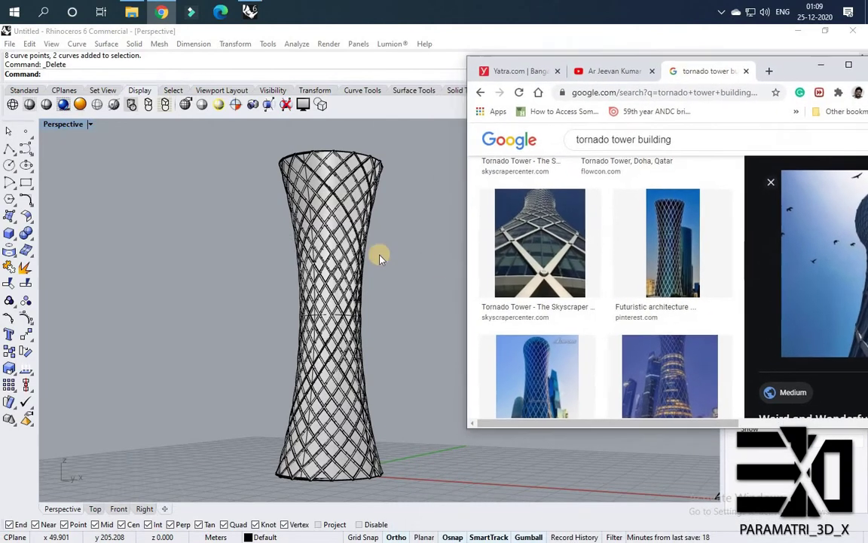